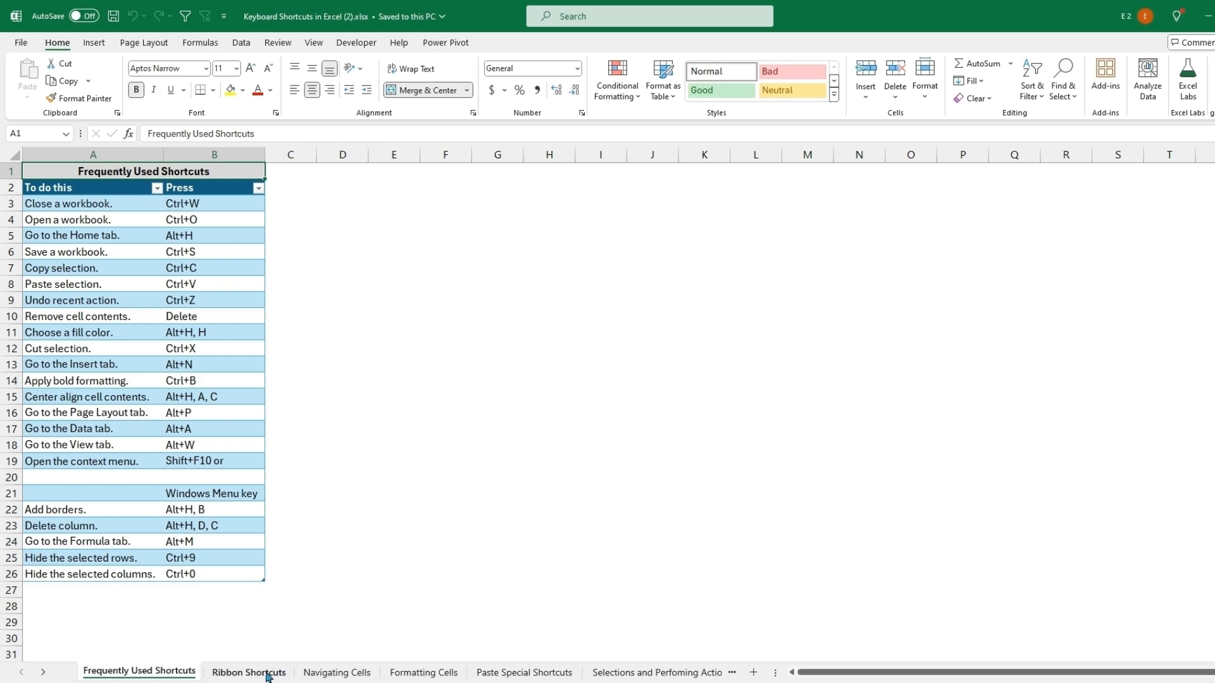
Step: Look through the workbook's shortcut lists on the ribbon, navigating, formatting, paste special and selections sheets, ending on Frequently Used Shortcuts
{"action": "left_click", "coordinate": [249, 672]}
{"action": "left_click", "coordinate": [336, 673]}
{"action": "left_click", "coordinate": [418, 674]}
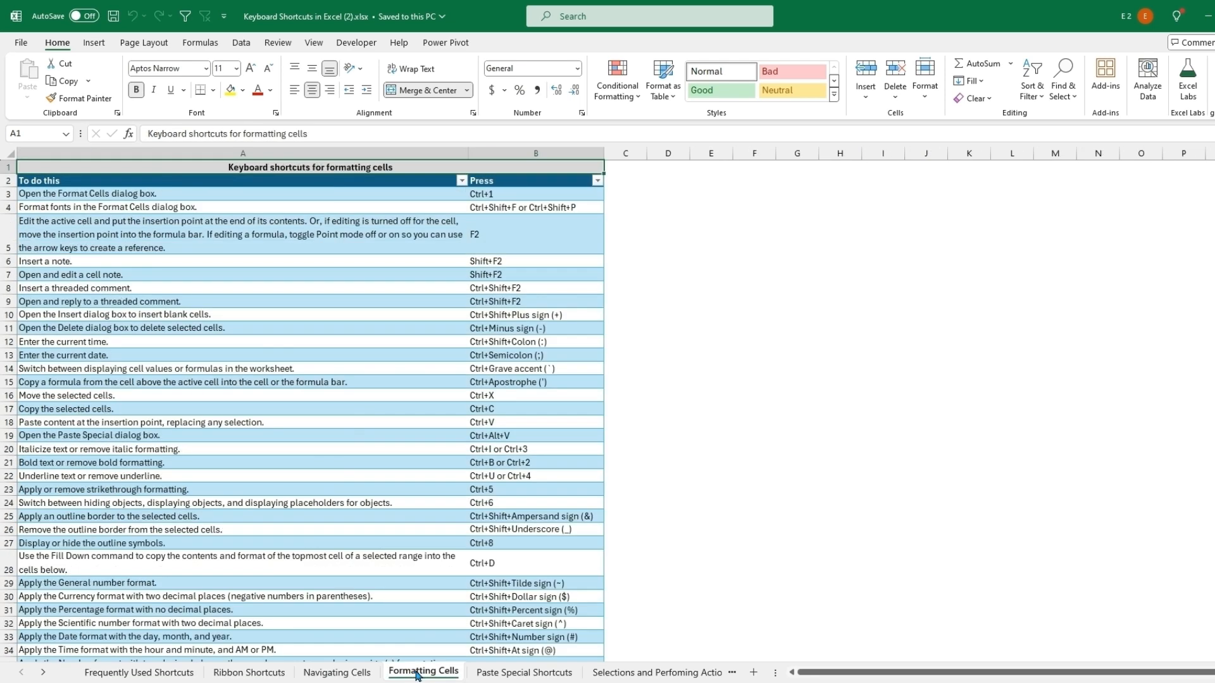
{"action": "left_click", "coordinate": [496, 675]}
{"action": "left_click", "coordinate": [661, 673]}
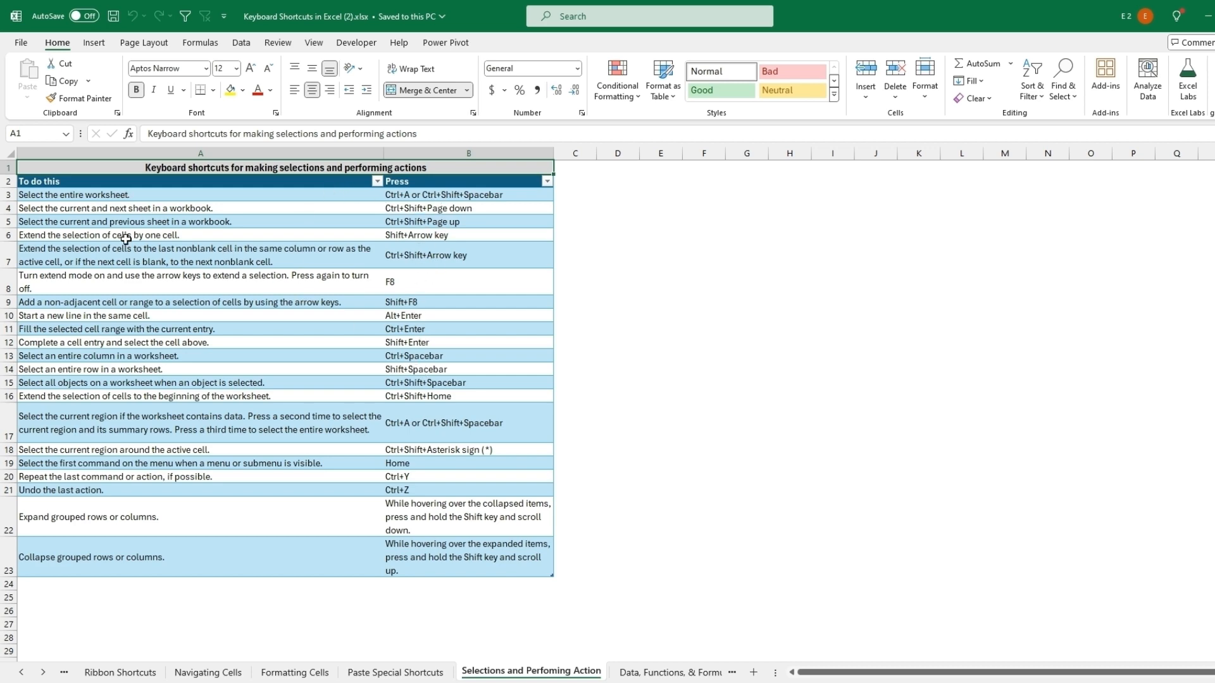
{"action": "left_click", "coordinate": [129, 675]}
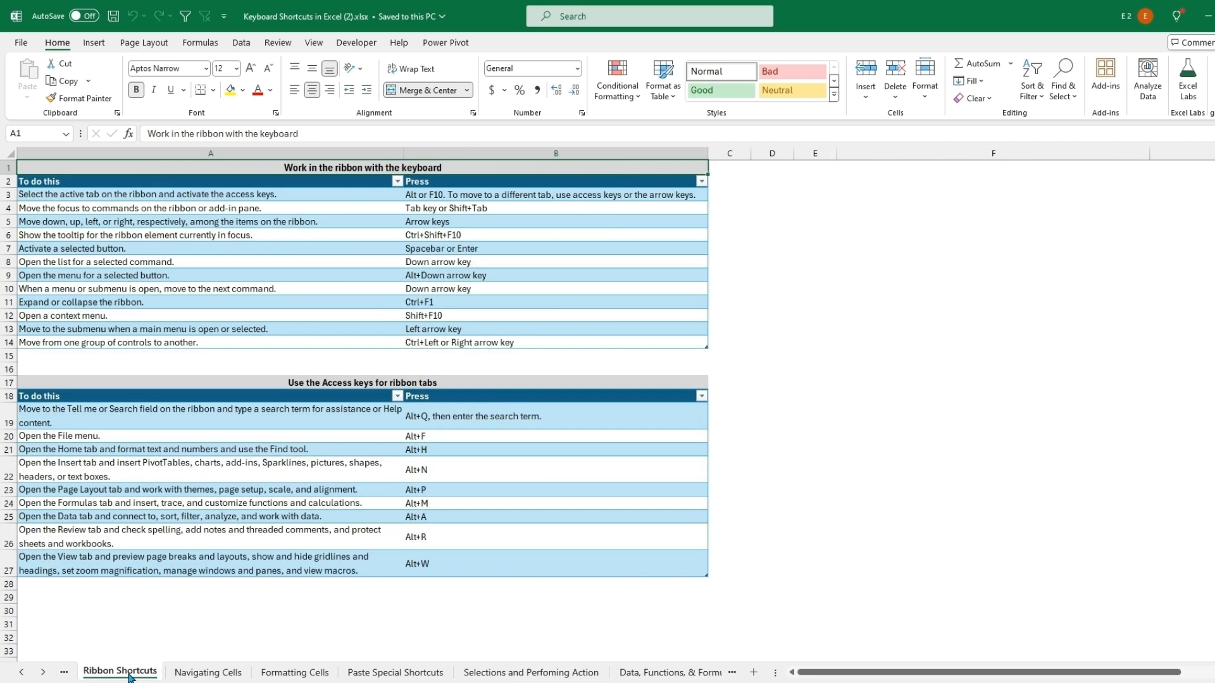
{"action": "left_click", "coordinate": [21, 672]}
{"action": "left_click", "coordinate": [132, 672]}
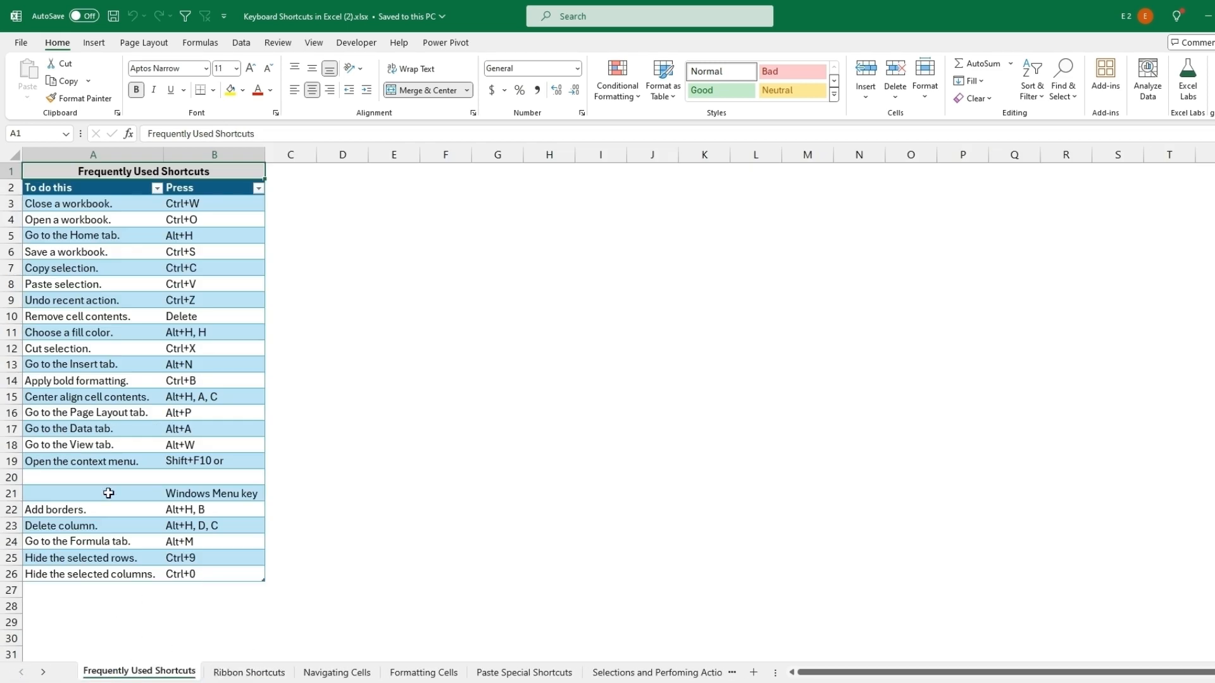
Step: Switch to the Excel Helps website and download the Keyboard Shortcuts in Excel file
{"action": "left_click", "coordinate": [696, 638]}
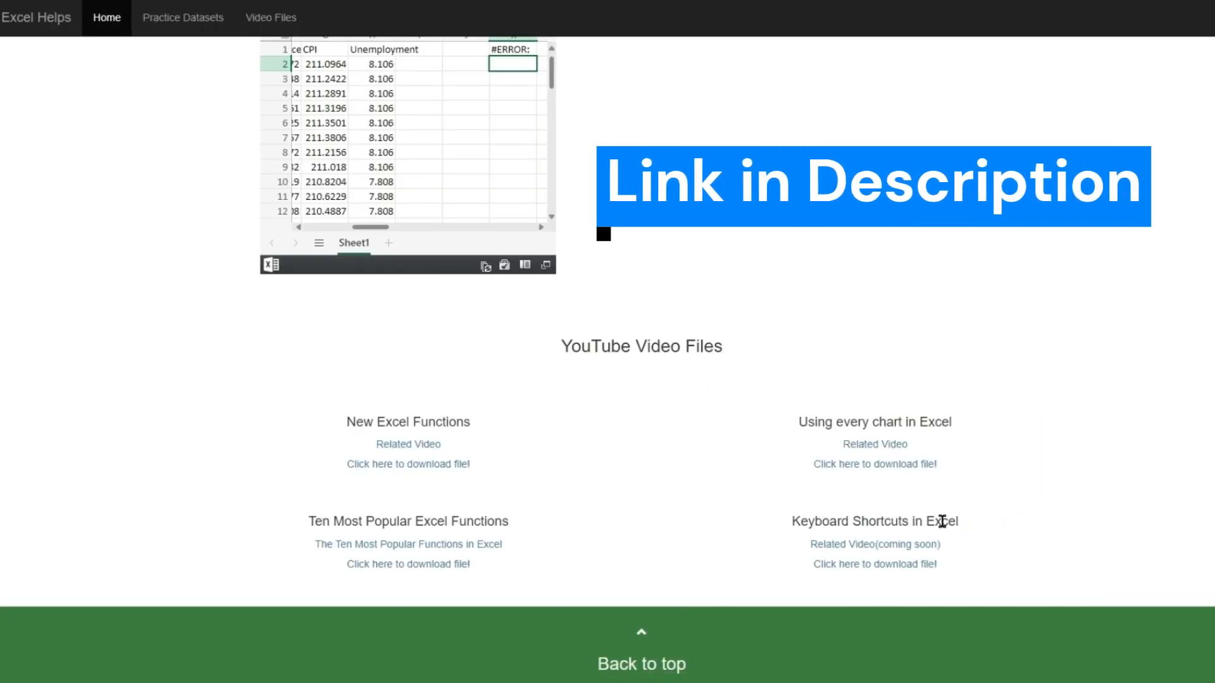
{"action": "left_click", "coordinate": [876, 565]}
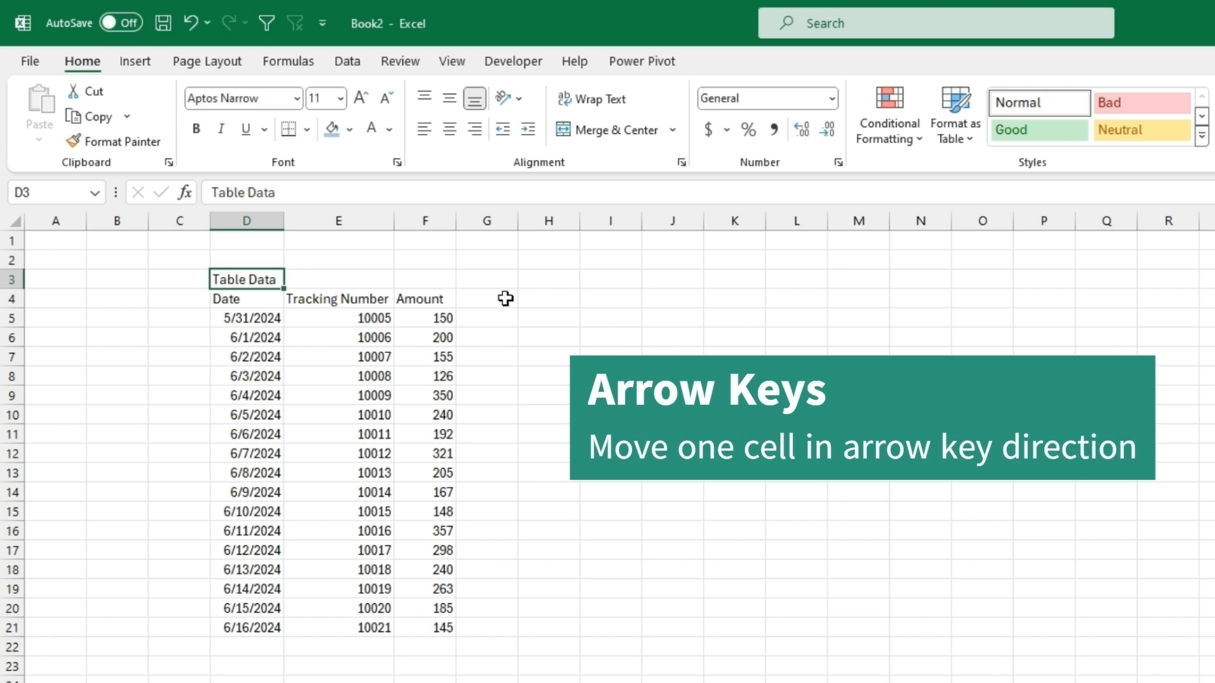
Step: Move the active cell one cell at a time from D3 around the table's upper rows to F9
{"action": "key", "text": "Right"}
{"action": "key", "text": "Left"}
{"action": "key", "text": "Left"}
{"action": "key", "text": "Down"}
{"action": "key", "text": "Down"}
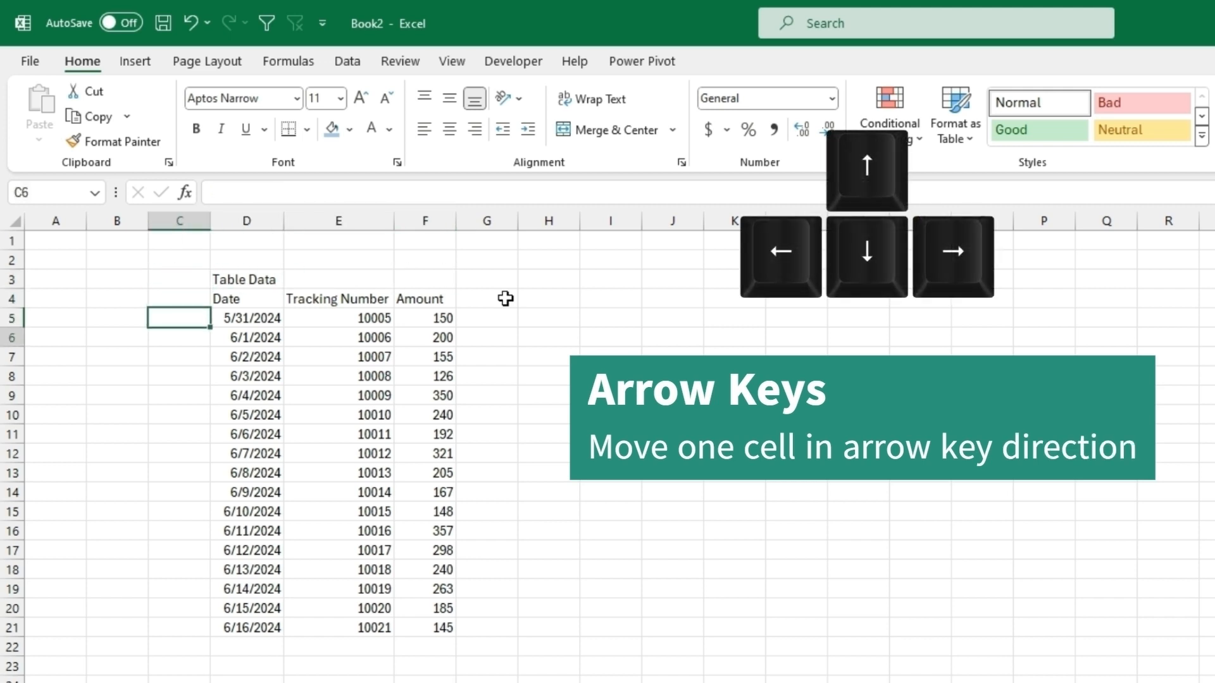
{"action": "key", "text": "Right"}
{"action": "key", "text": "Down"}
{"action": "key", "text": "Up"}
{"action": "key", "text": "Right"}
{"action": "key", "text": "Right"}
{"action": "key", "text": "Down"}
{"action": "key", "text": "Down"}
{"action": "key", "text": "Down"}
{"action": "key", "text": "Down"}
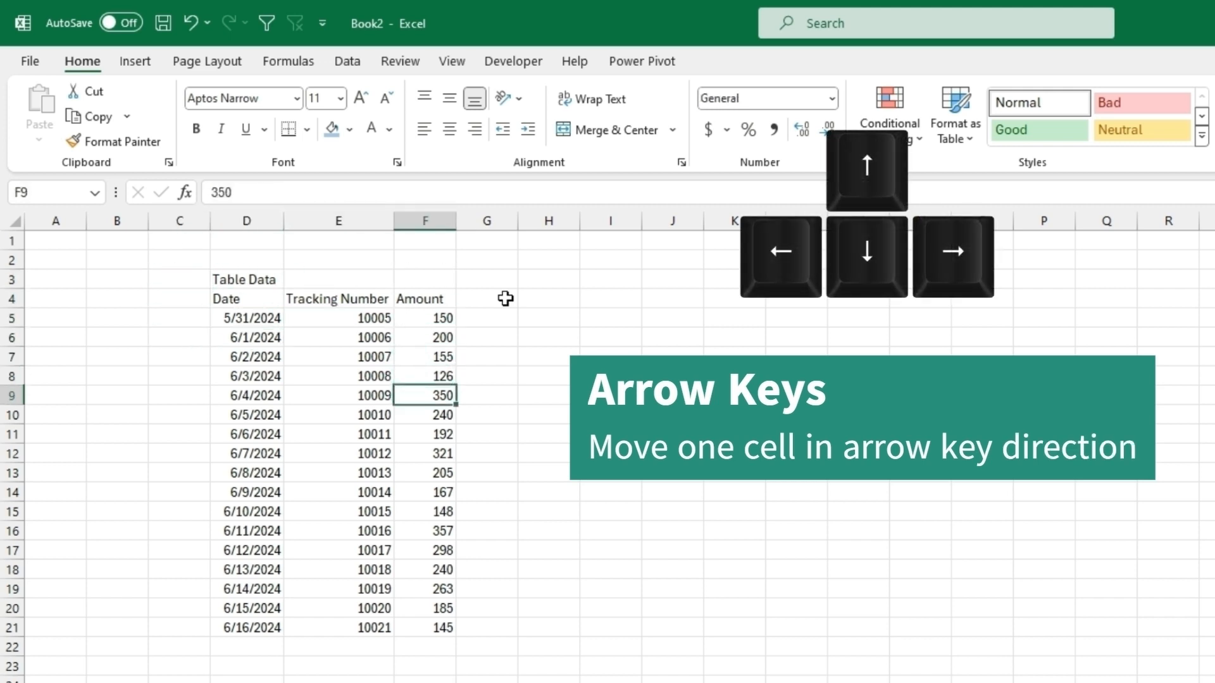
Step: Move the active cell one cell at a time from F9 through column C to D16 in the Date column
{"action": "key", "text": "Down"}
{"action": "key", "text": "Left"}
{"action": "key", "text": "Left"}
{"action": "key", "text": "Left"}
{"action": "key", "text": "Down"}
{"action": "key", "text": "Right"}
{"action": "key", "text": "Down"}
{"action": "key", "text": "Down"}
{"action": "key", "text": "Down"}
{"action": "key", "text": "Down"}
{"action": "key", "text": "Down"}
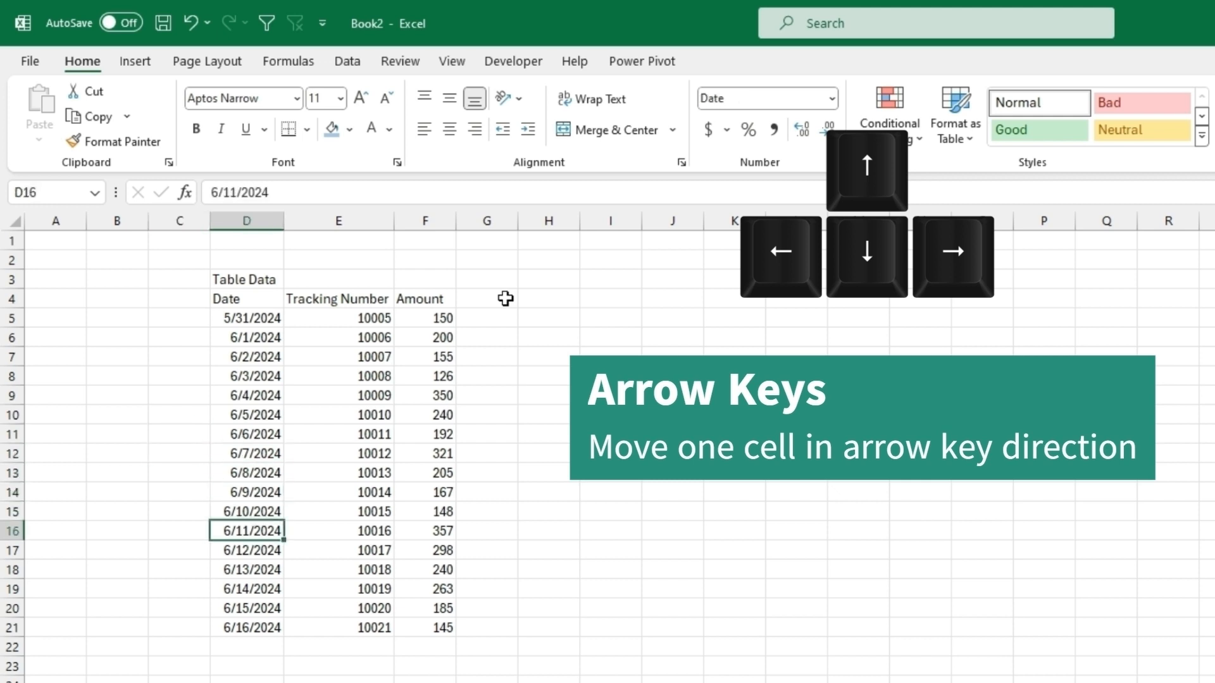
Step: Move the active cell one cell at a time up the Date column to the header in D4
{"action": "key", "text": "Down"}
{"action": "key", "text": "Up"}
{"action": "key", "text": "Up"}
{"action": "key", "text": "Up"}
{"action": "key", "text": "Up"}
{"action": "key", "text": "Up"}
{"action": "key", "text": "Up"}
{"action": "key", "text": "Up"}
{"action": "key", "text": "Up"}
{"action": "key", "text": "Up"}
{"action": "key", "text": "Up"}
{"action": "key", "text": "Up"}
{"action": "key", "text": "Up"}
{"action": "key", "text": "Up"}
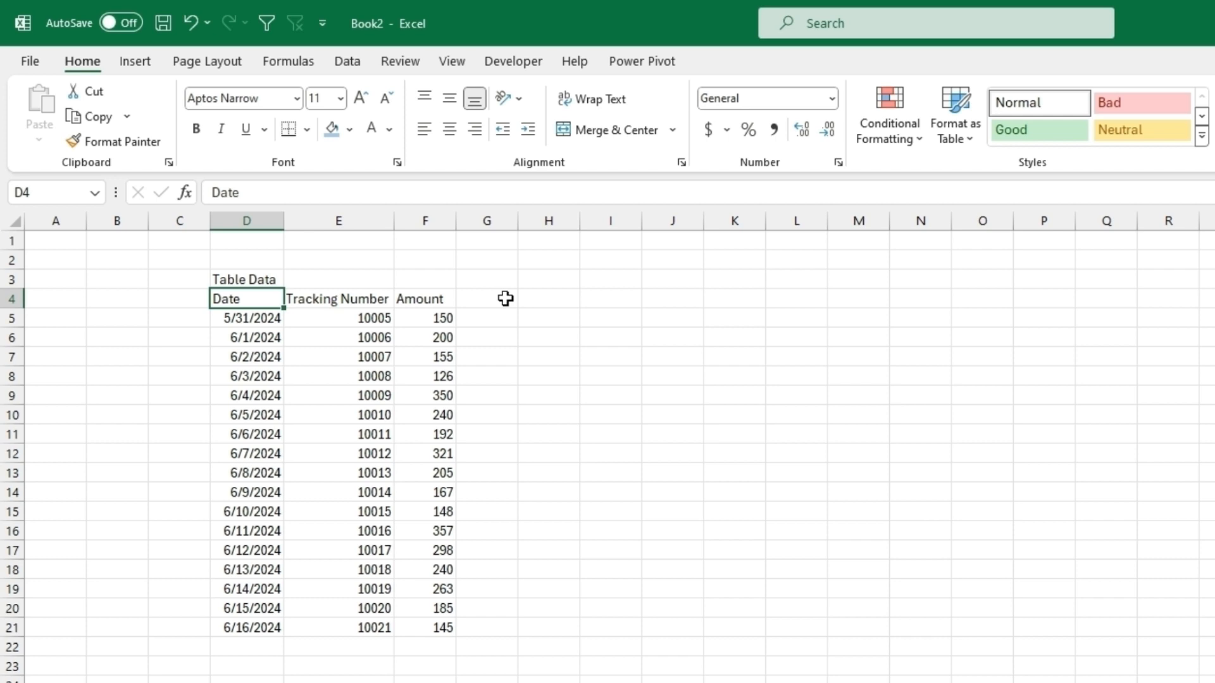
Step: Extend the selection cell by cell across the header row D4:F4, shrink it back to D4, and extend it again
{"action": "key", "text": "shift+Right"}
{"action": "key", "text": "shift+Right"}
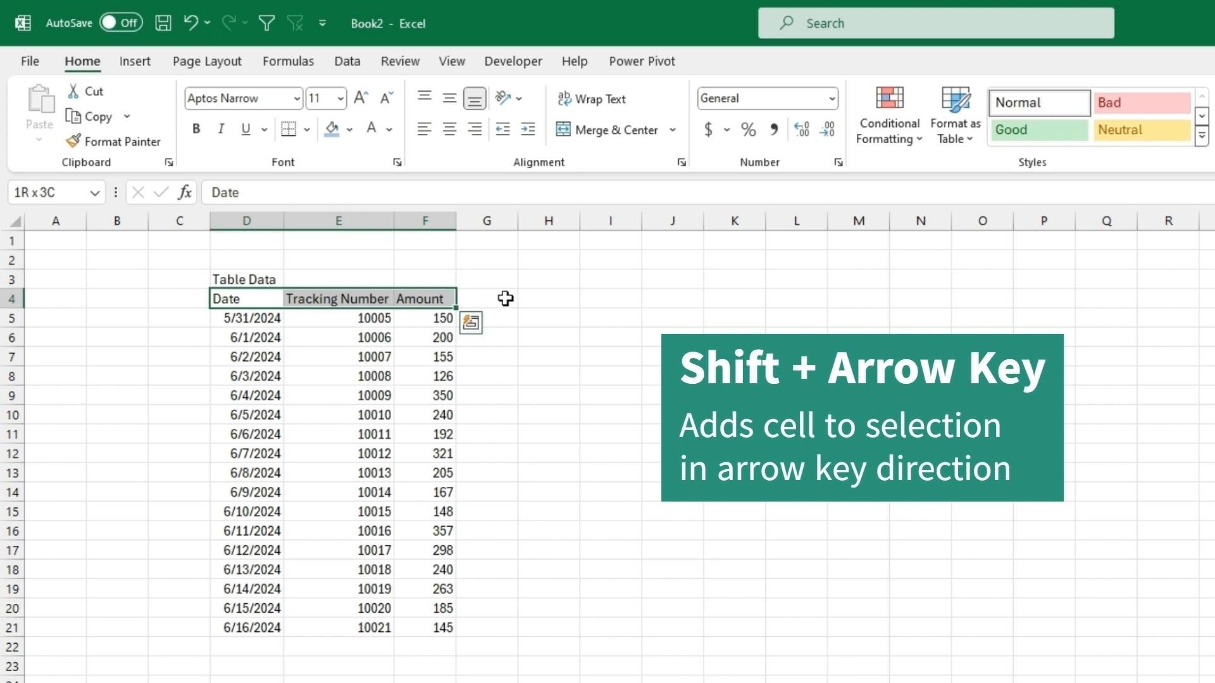
{"action": "key", "text": "shift+Left"}
{"action": "key", "text": "shift+Left"}
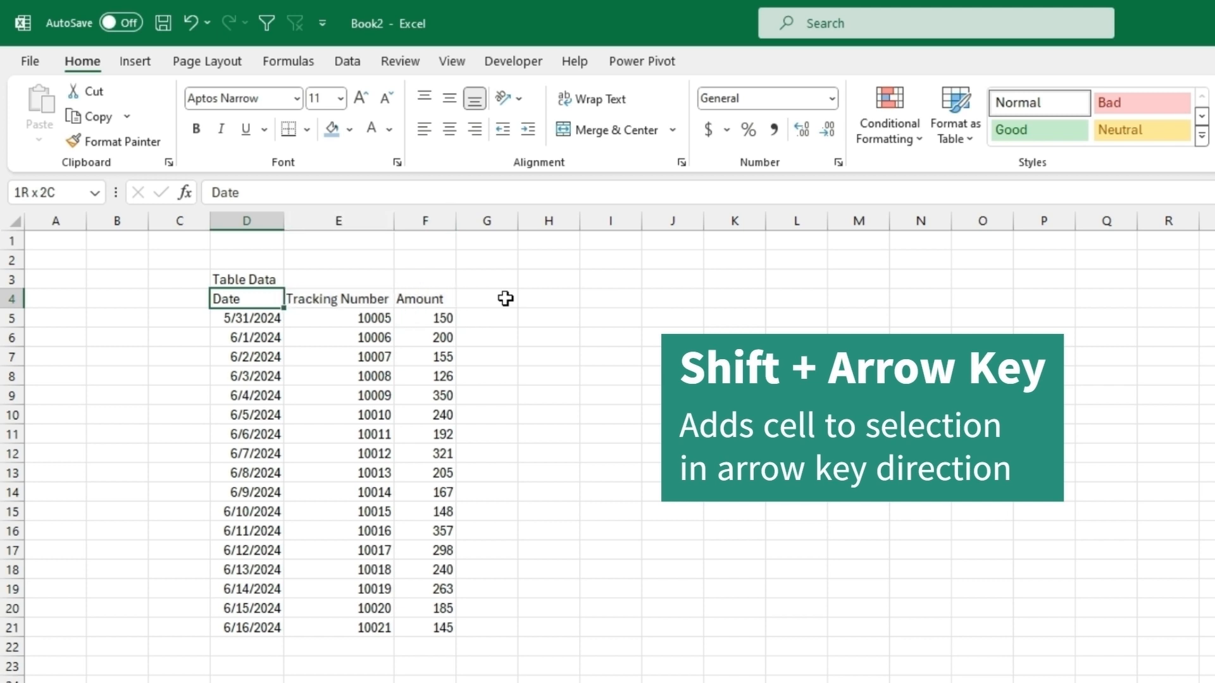
{"action": "key", "text": "shift+Right"}
{"action": "key", "text": "shift+Right"}
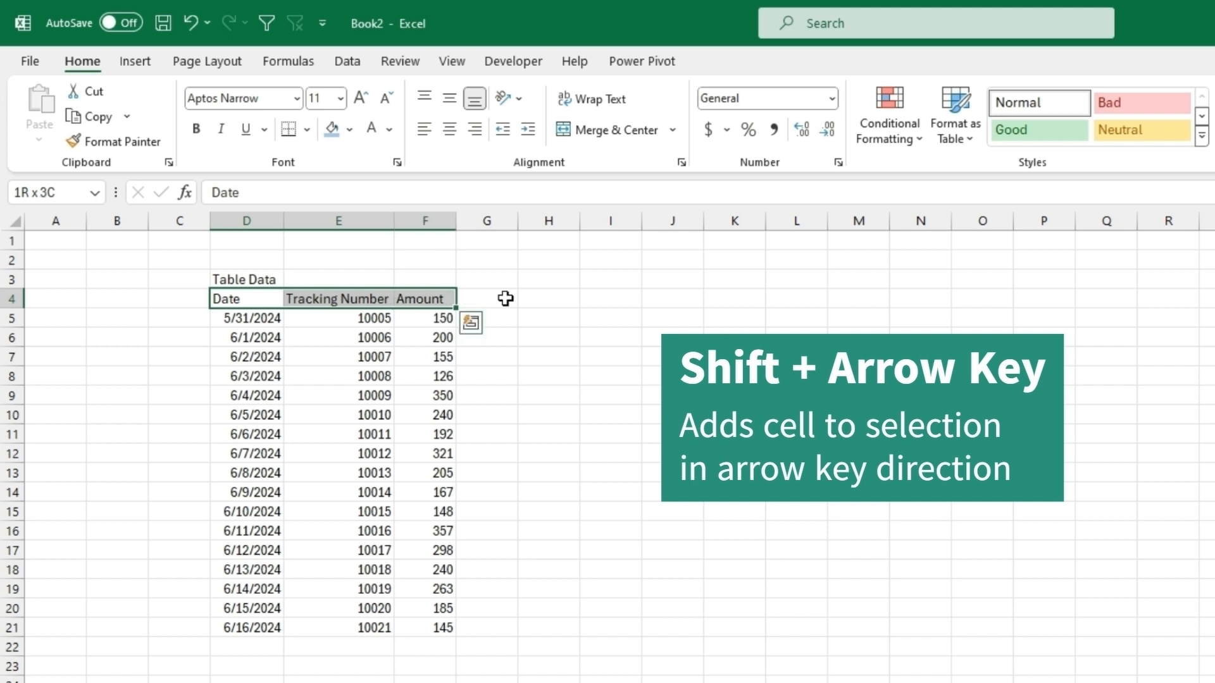
Step: Extend the selection row by row from the header row down to the table's last row, covering D4:F21
{"action": "key", "text": "shift+Down"}
{"action": "key", "text": "shift+Down"}
{"action": "key", "text": "shift+Down"}
{"action": "key", "text": "shift+Down"}
{"action": "key", "text": "shift+Down"}
{"action": "key", "text": "shift+Down"}
{"action": "key", "text": "shift+Down"}
{"action": "key", "text": "shift+Down"}
{"action": "key", "text": "shift+Down"}
{"action": "key", "text": "shift+Down"}
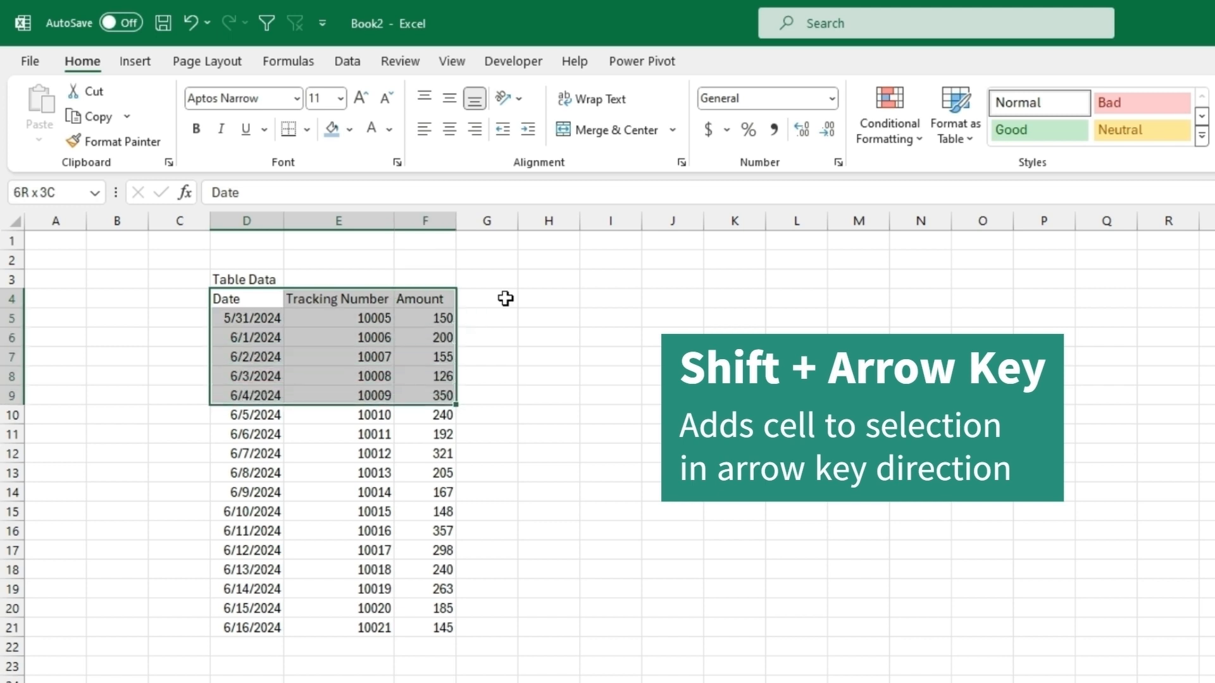
{"action": "key", "text": "shift+Down"}
{"action": "key", "text": "shift+Down"}
{"action": "key", "text": "shift+Down"}
{"action": "key", "text": "shift+Down"}
{"action": "key", "text": "shift+Down"}
{"action": "key", "text": "shift+Down"}
{"action": "key", "text": "shift+Down"}
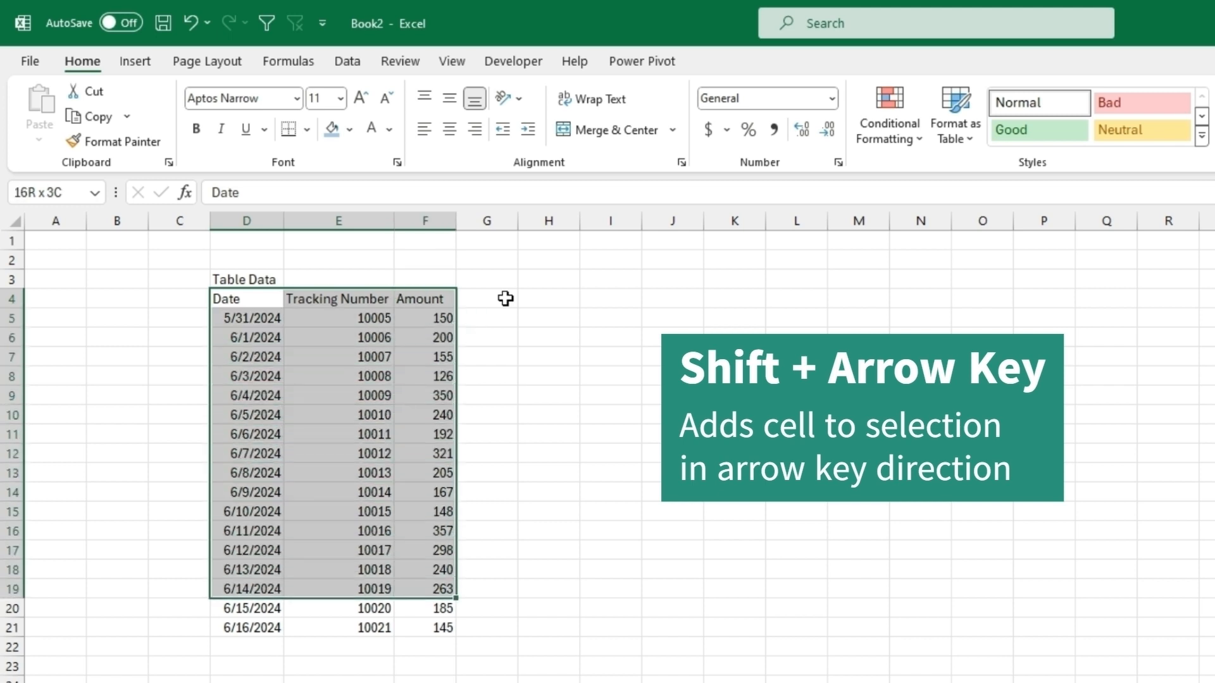
Step: Shrink the selection row by row back up to the header row and return to the single cell D4
{"action": "key", "text": "shift+Up"}
{"action": "key", "text": "shift+Up"}
{"action": "key", "text": "shift+Up"}
{"action": "key", "text": "shift+Up"}
{"action": "key", "text": "shift+Up"}
{"action": "key", "text": "shift+Up"}
{"action": "key", "text": "shift+Up"}
{"action": "key", "text": "shift+Up"}
{"action": "key", "text": "shift+Up"}
{"action": "key", "text": "shift+Up"}
{"action": "key", "text": "shift+Up"}
{"action": "key", "text": "shift+Up"}
{"action": "key", "text": "shift+Up"}
{"action": "key", "text": "shift+Up"}
{"action": "key", "text": "shift+Up"}
{"action": "key", "text": "shift+Up"}
{"action": "key", "text": "shift+Up"}
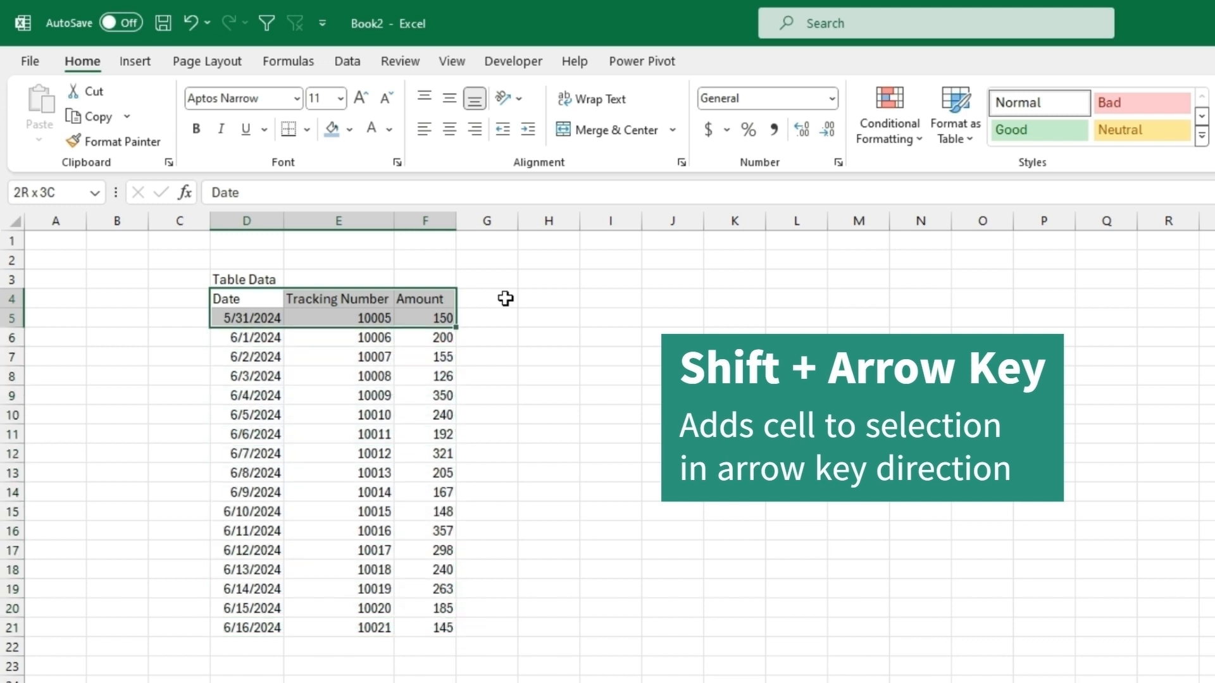
{"action": "key", "text": "Left"}
{"action": "key", "text": "Right"}
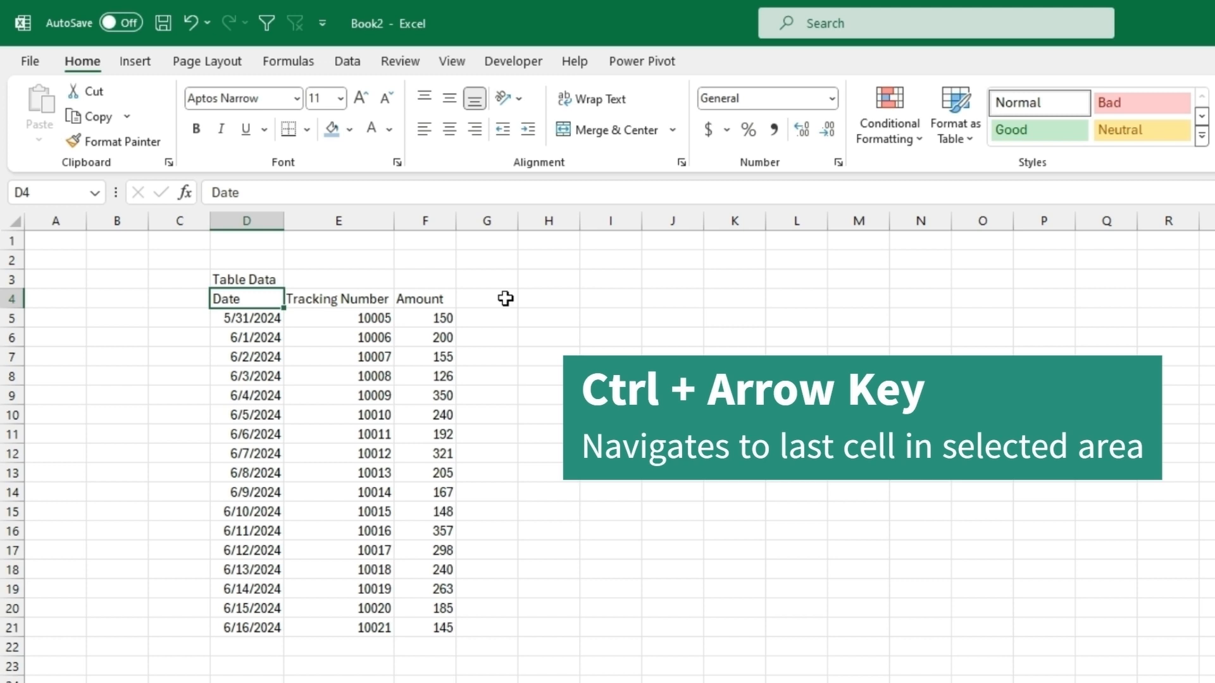
Step: Jump from D4 to the last header in F4, and from the empty cell G4 to the sheet's last column XFD
{"action": "key", "text": "ctrl+Right"}
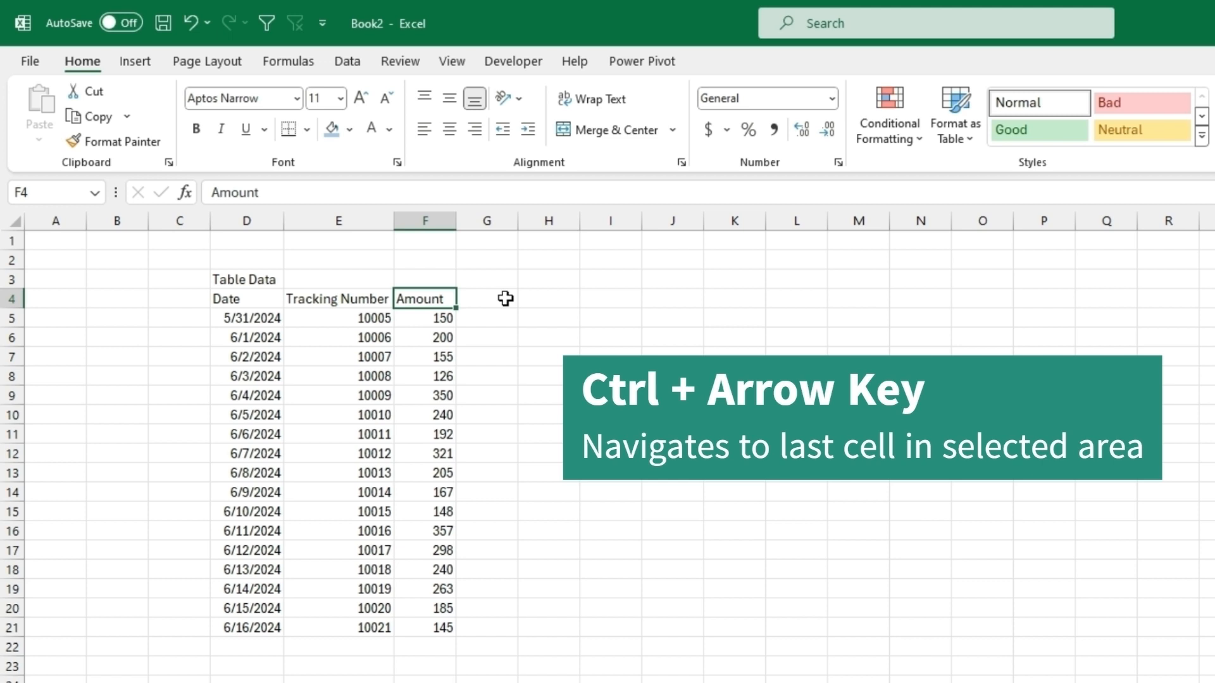
{"action": "left_click", "coordinate": [505, 298]}
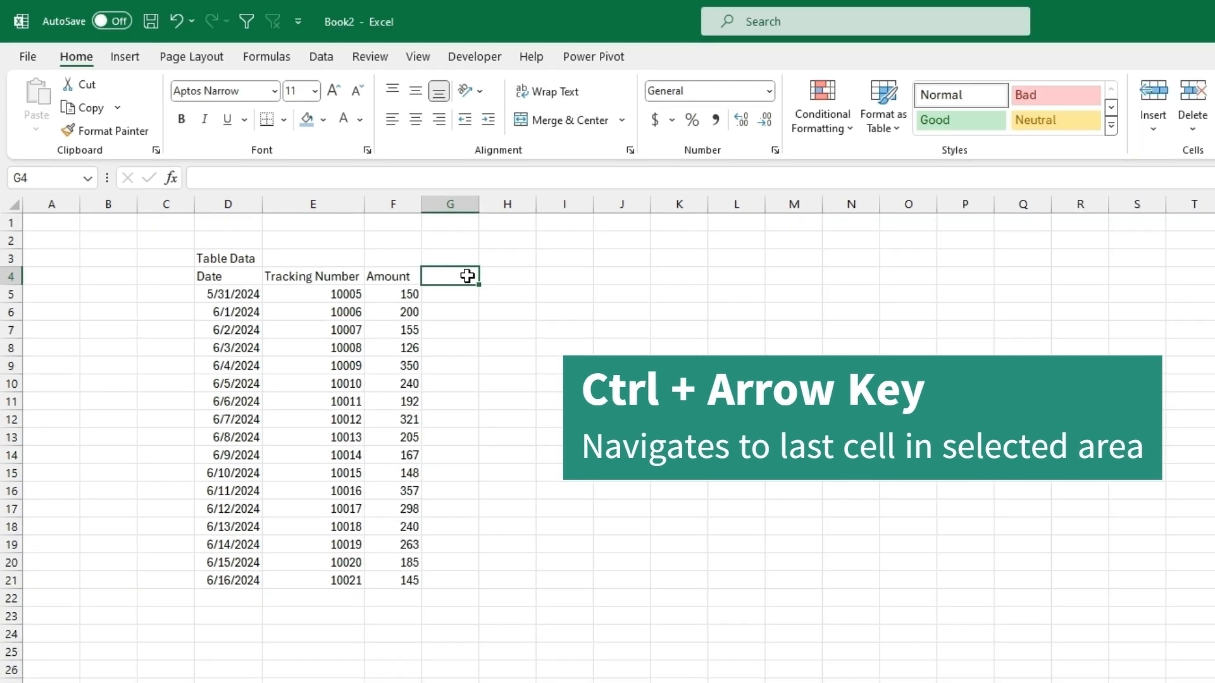
{"action": "key", "text": "ctrl+Right"}
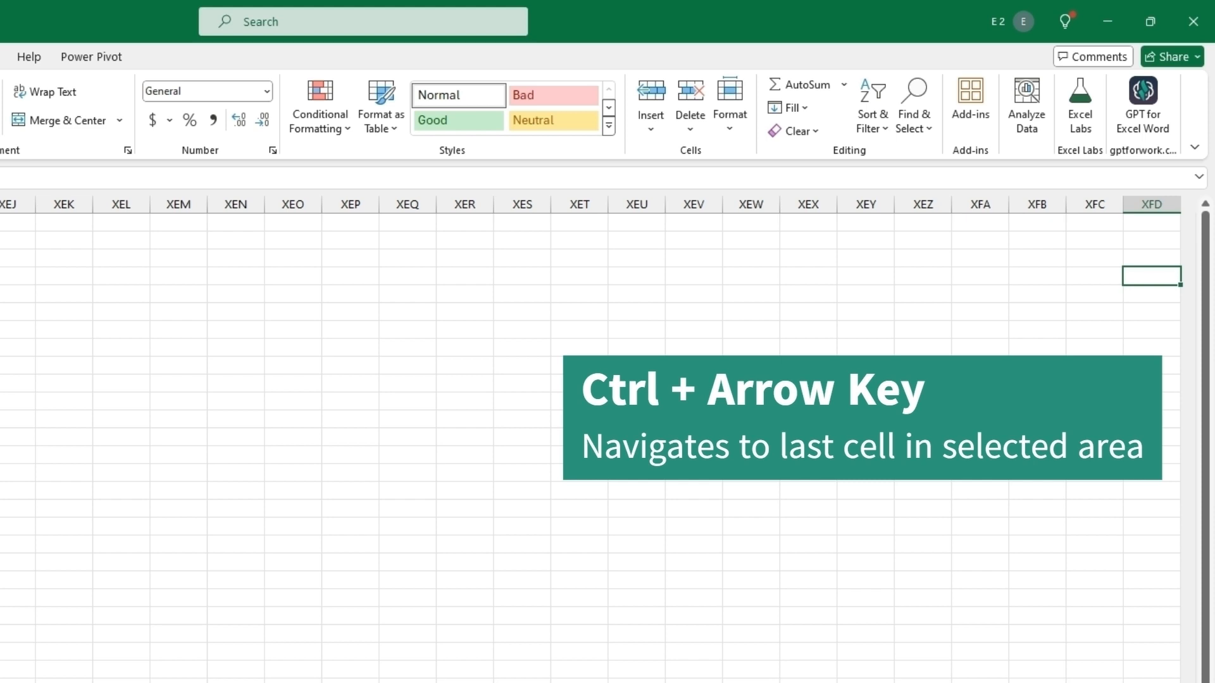
Step: Jump back along row 4 from the sheet's last column, past the table, to cell A4
{"action": "key", "text": "ctrl+Left"}
{"action": "key", "text": "Left"}
{"action": "key", "text": "ctrl+Left"}
{"action": "key", "text": "ctrl+Left"}
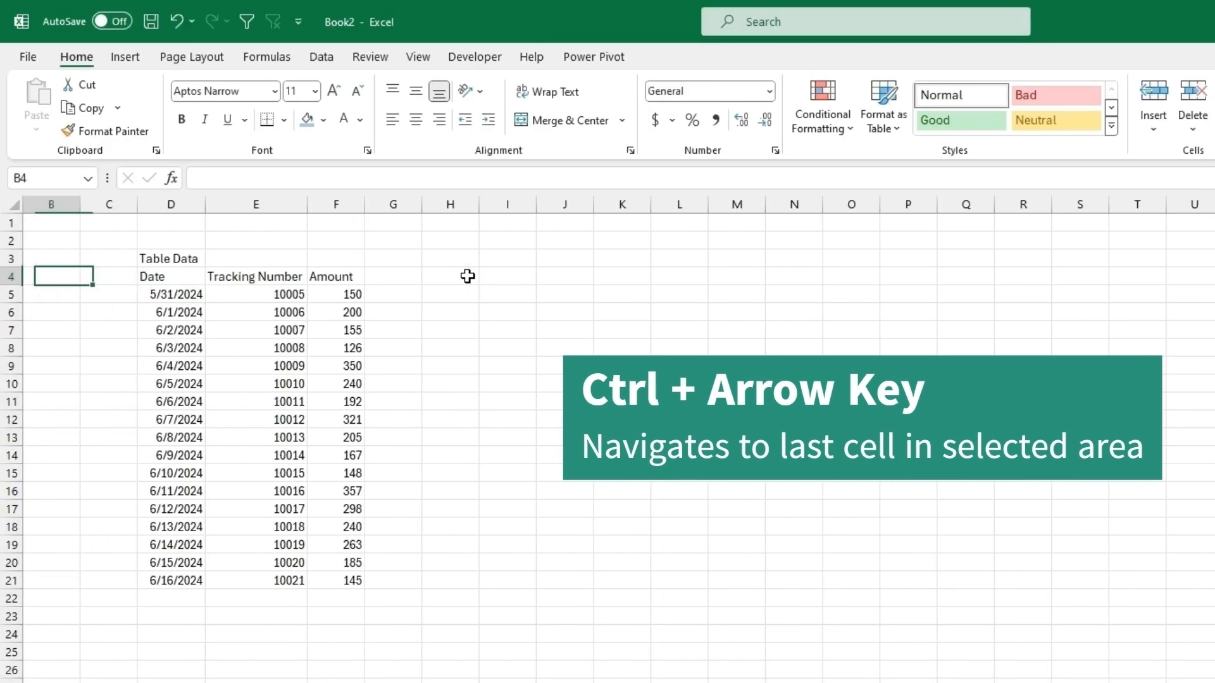
{"action": "key", "text": "ctrl+Left"}
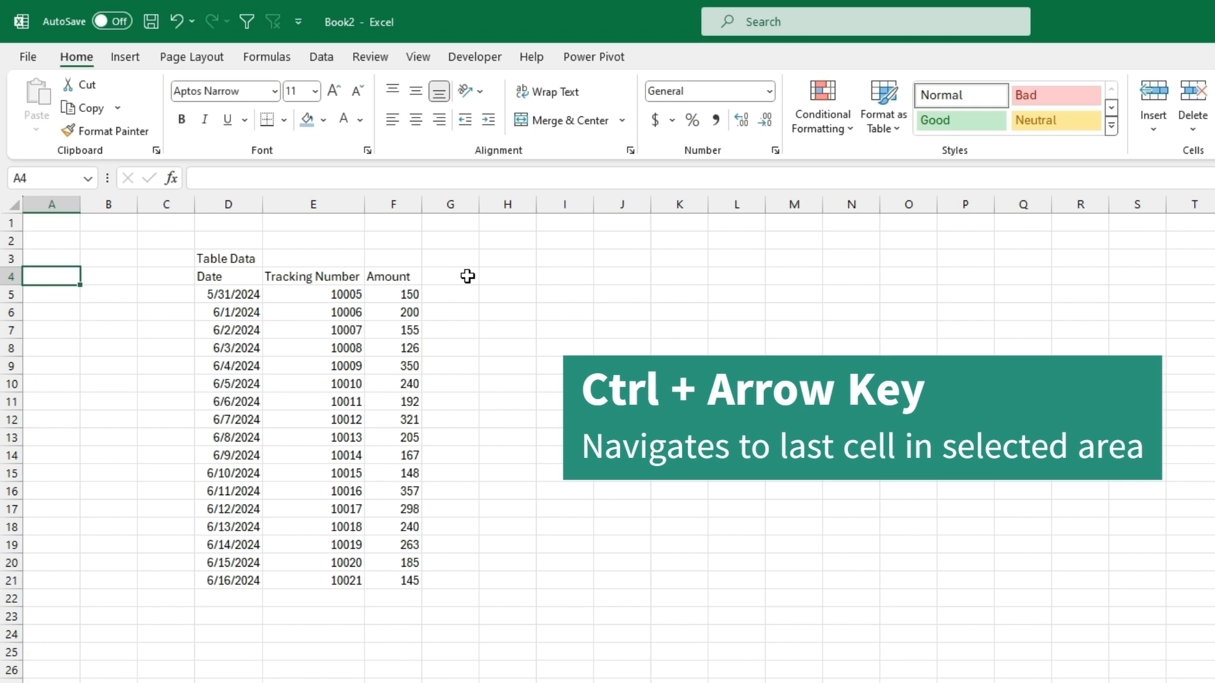
Step: Jump back and forth along row 4 between A4, the Date header and the Amount header, finishing on D4
{"action": "key", "text": "ctrl+Right"}
{"action": "key", "text": "ctrl+Right"}
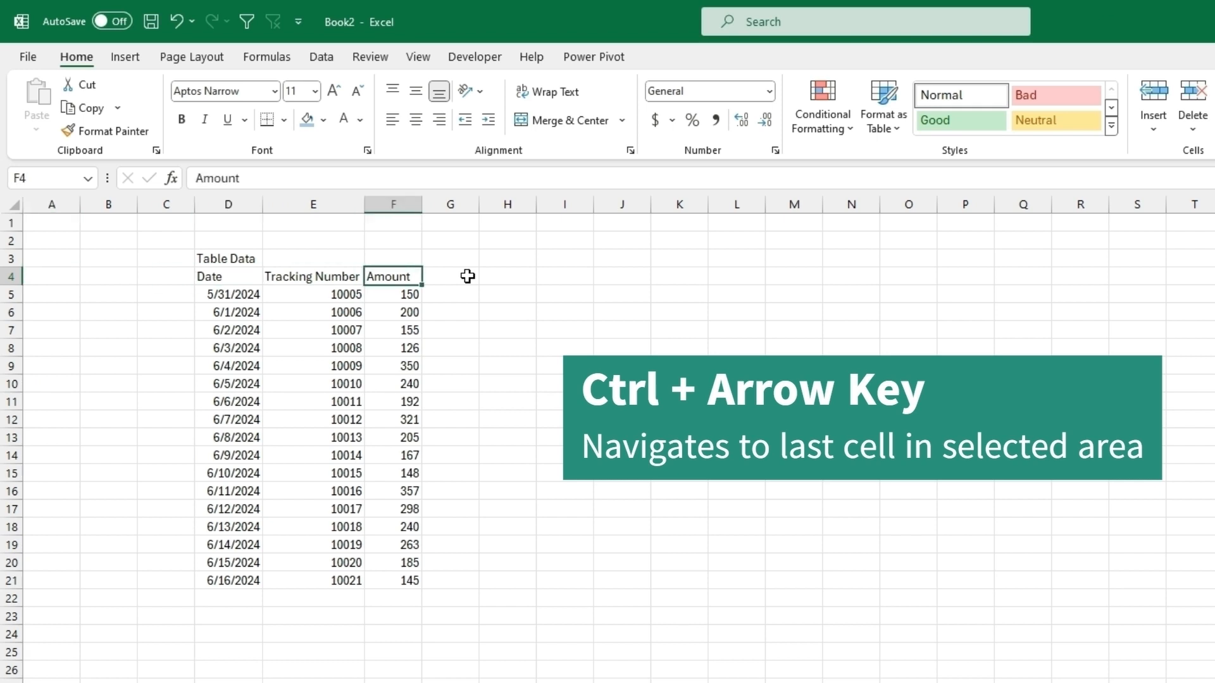
{"action": "key", "text": "ctrl+Left"}
{"action": "key", "text": "Left"}
{"action": "key", "text": "Left"}
{"action": "key", "text": "ctrl+Right"}
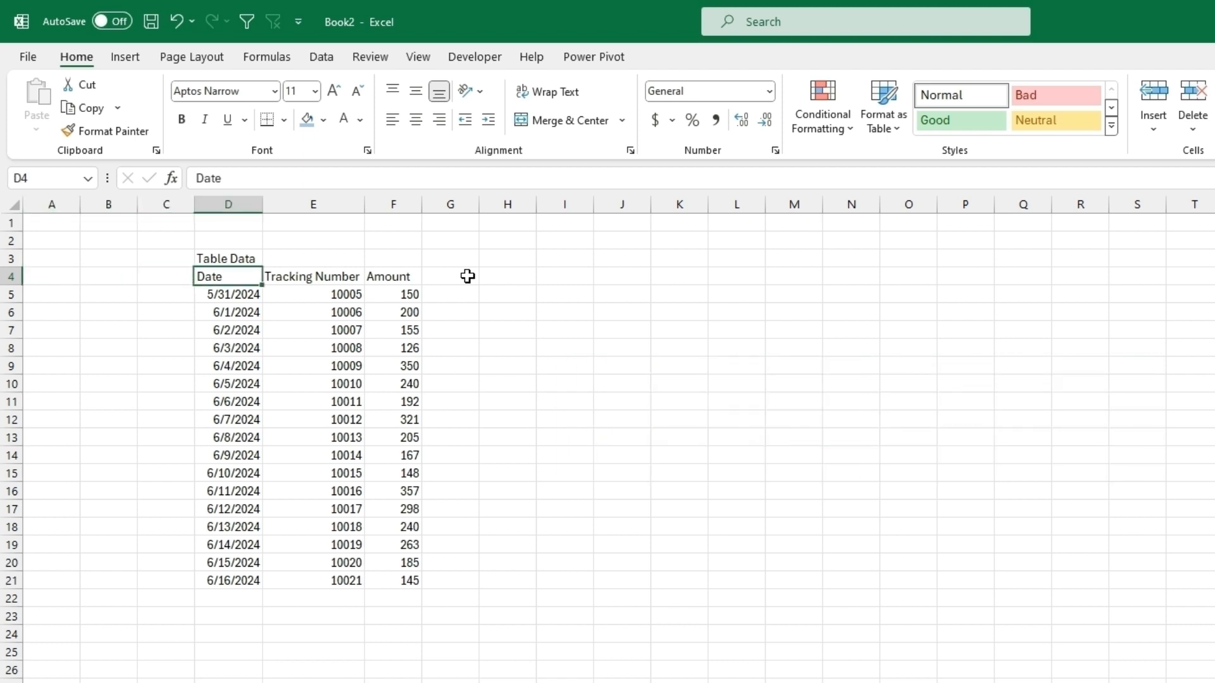
{"action": "key", "text": "Left"}
{"action": "key", "text": "ctrl+Left"}
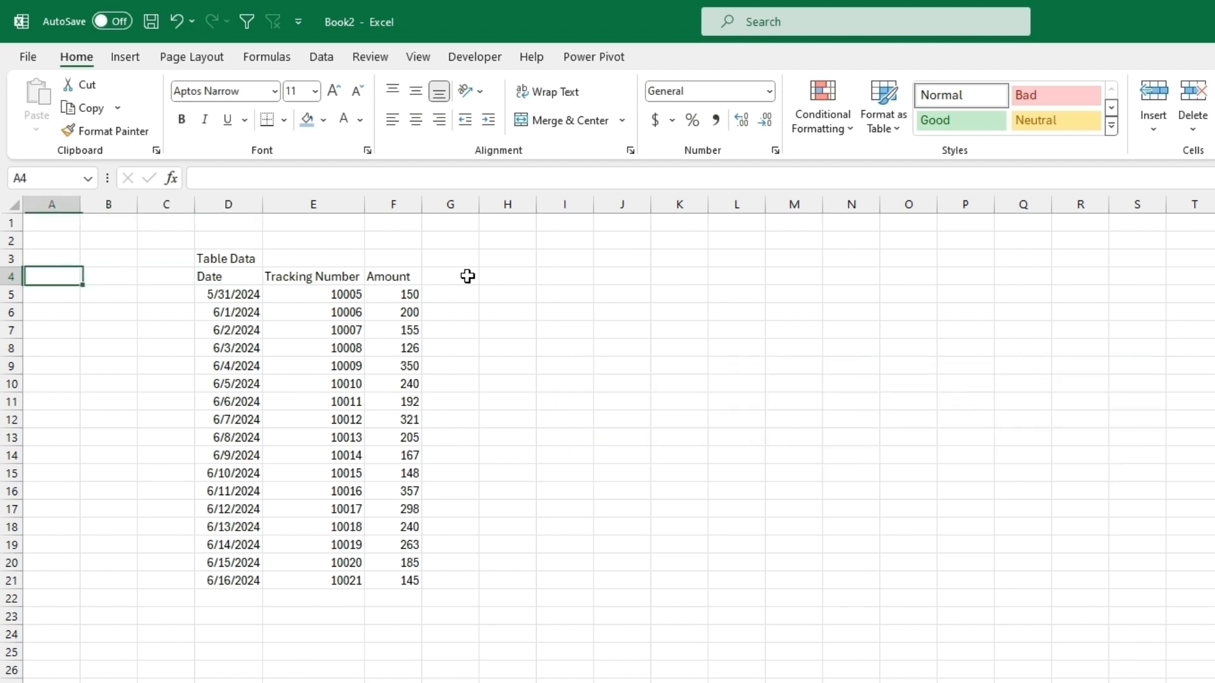
{"action": "key", "text": "ctrl+Right"}
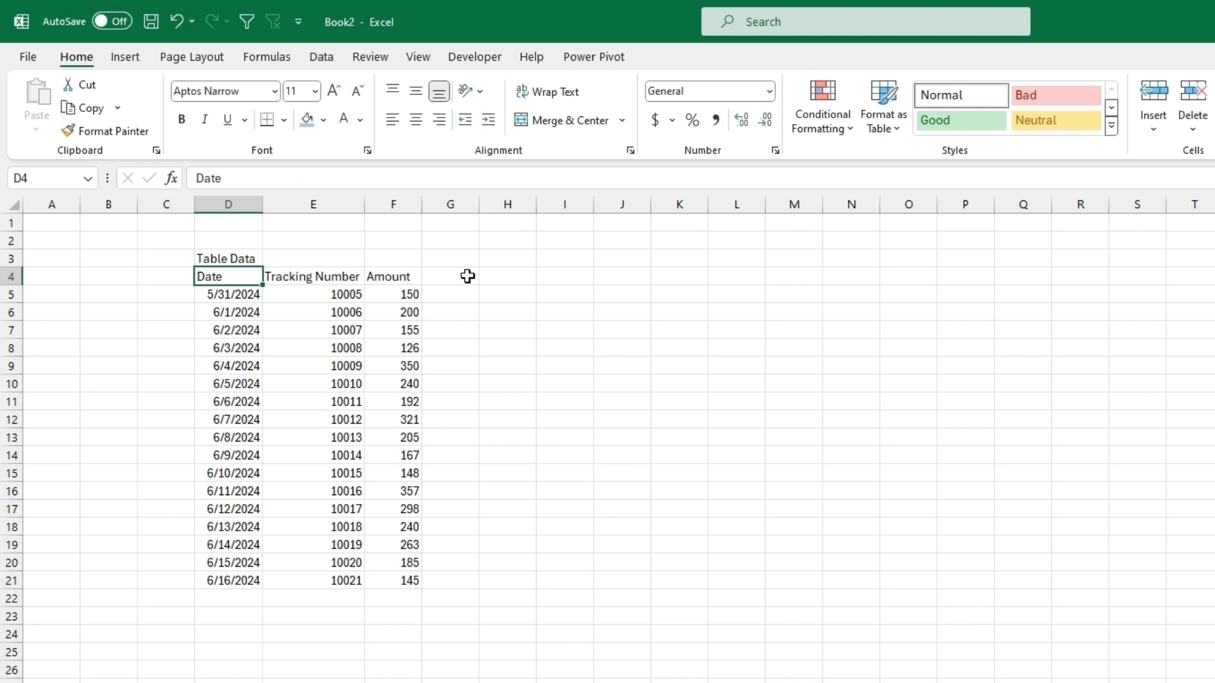
Step: Jump twice around the table's corner cells D21, F21, F4 and D4, finishing on D4
{"action": "key", "text": "ctrl+Down"}
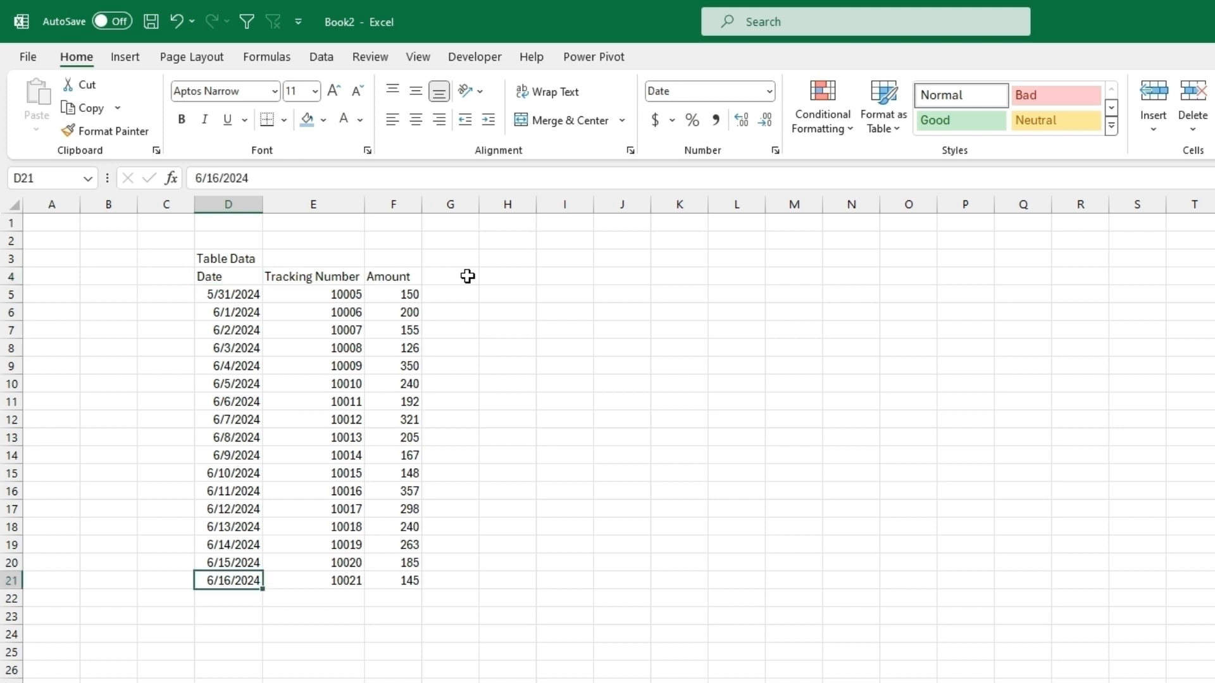
{"action": "key", "text": "ctrl+Right"}
{"action": "key", "text": "ctrl+Up"}
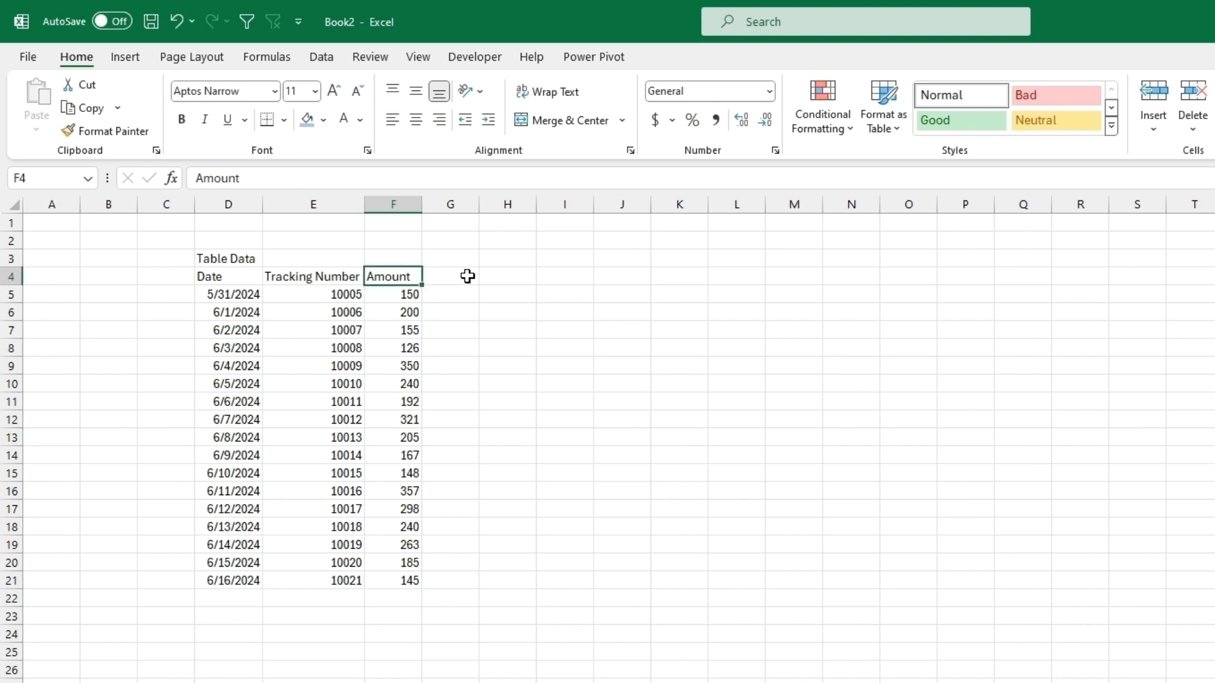
{"action": "key", "text": "ctrl+Left"}
{"action": "key", "text": "ctrl+Down"}
{"action": "key", "text": "ctrl+Right"}
{"action": "key", "text": "ctrl+Up"}
{"action": "key", "text": "ctrl+Left"}
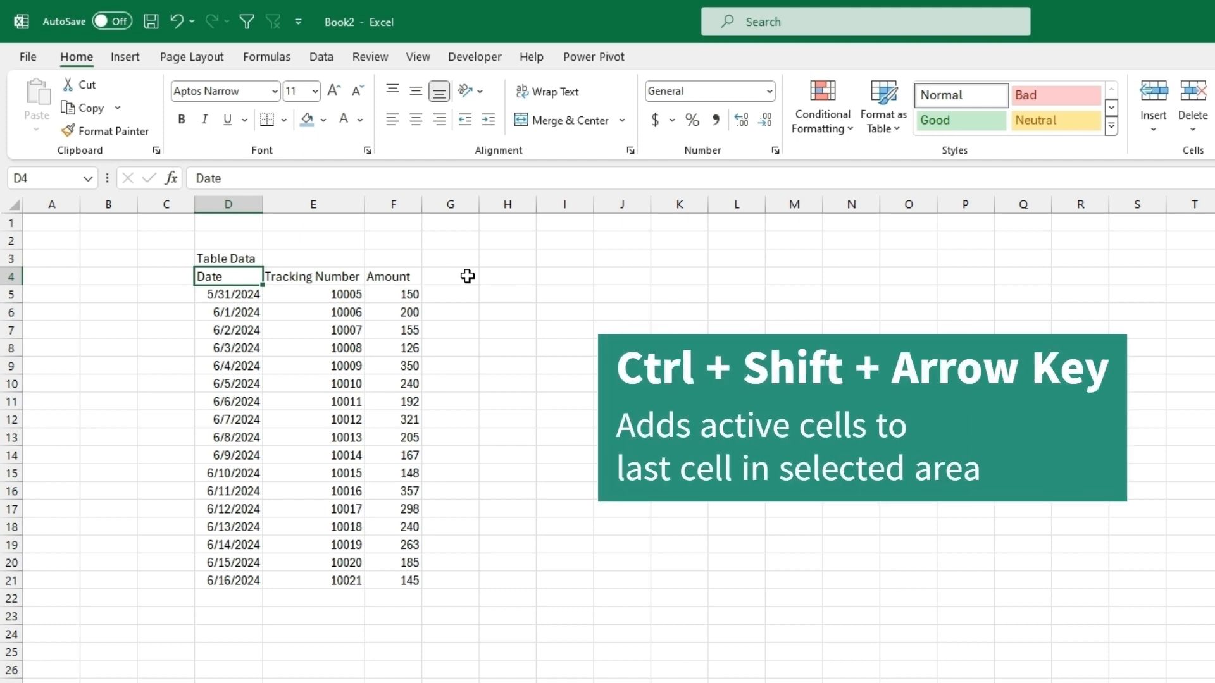
Step: Select the whole table with its headers, D4:F21, in two edge-to-edge jumps, and release the selection
{"action": "key", "text": "ctrl+shift+Right"}
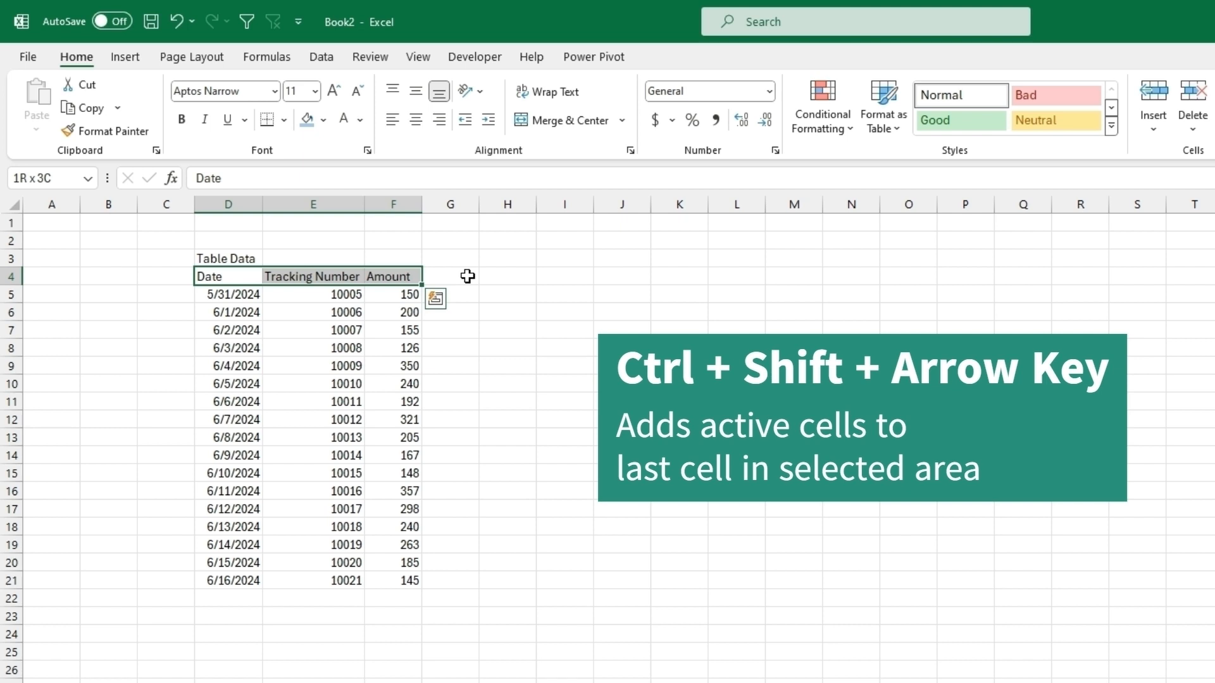
{"action": "key", "text": "ctrl+shift+Down"}
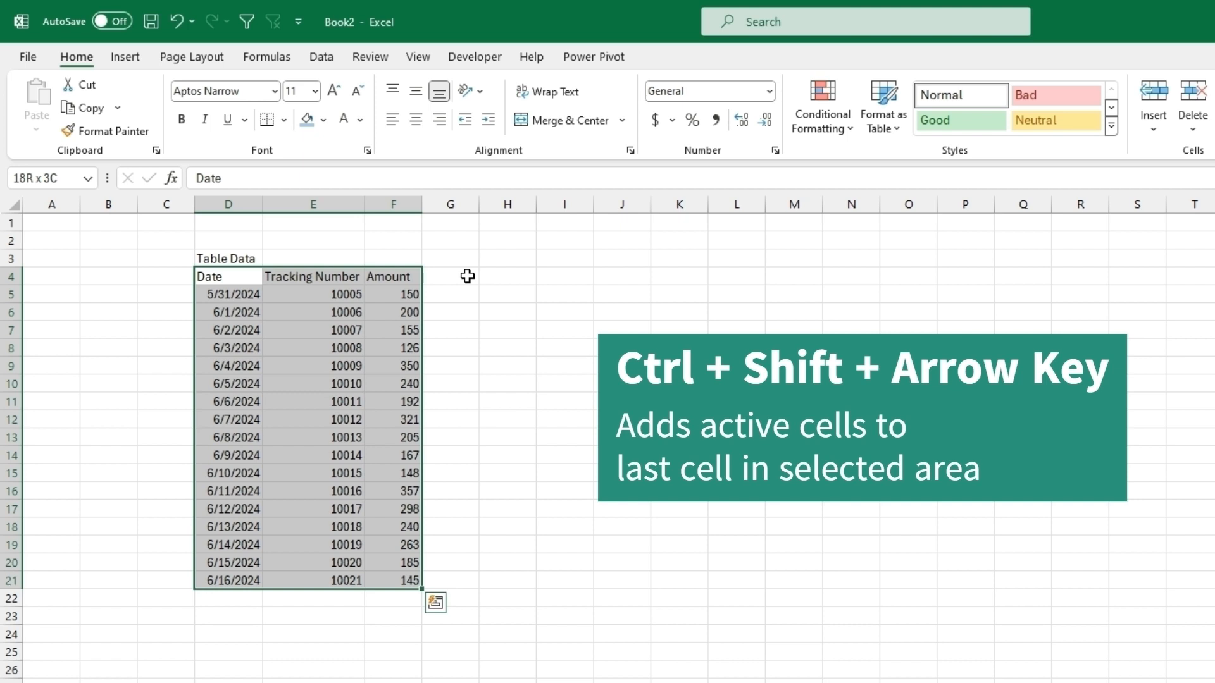
{"action": "key", "text": "Left"}
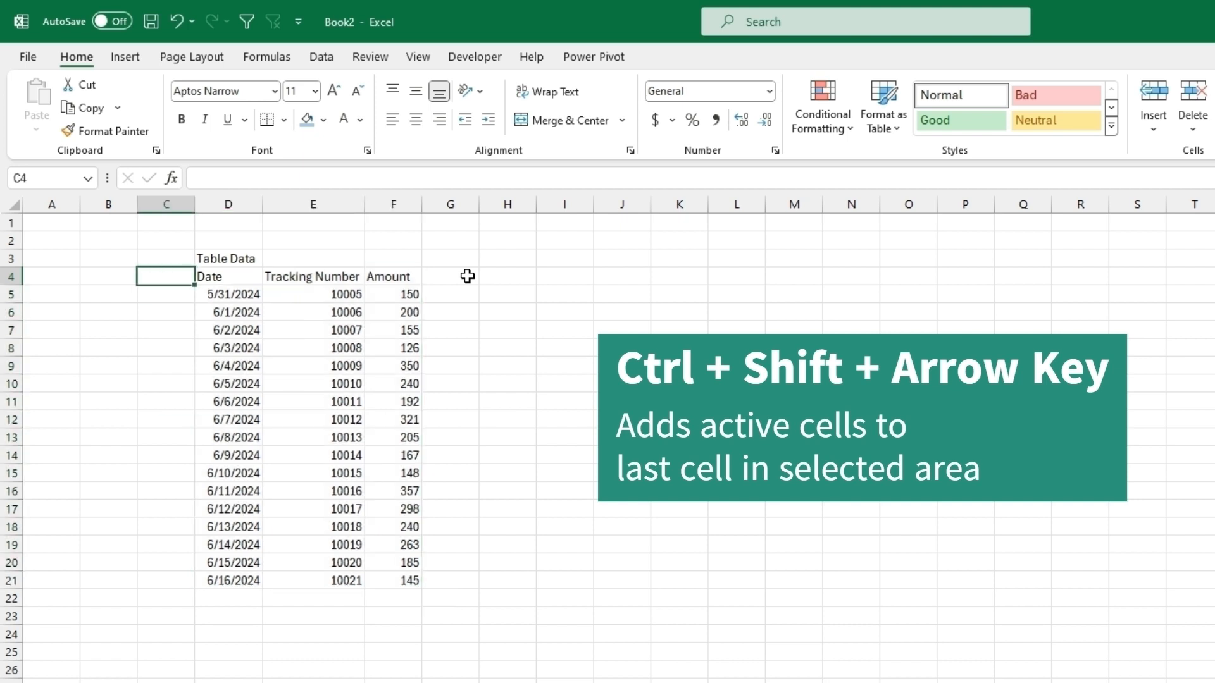
Step: Select the table's data rows without the headers, D5:F21, copy them, and go to D22 directly below
{"action": "key", "text": "Right"}
{"action": "key", "text": "Down"}
{"action": "key", "text": "ctrl+shift+Right"}
{"action": "key", "text": "ctrl+shift+Down"}
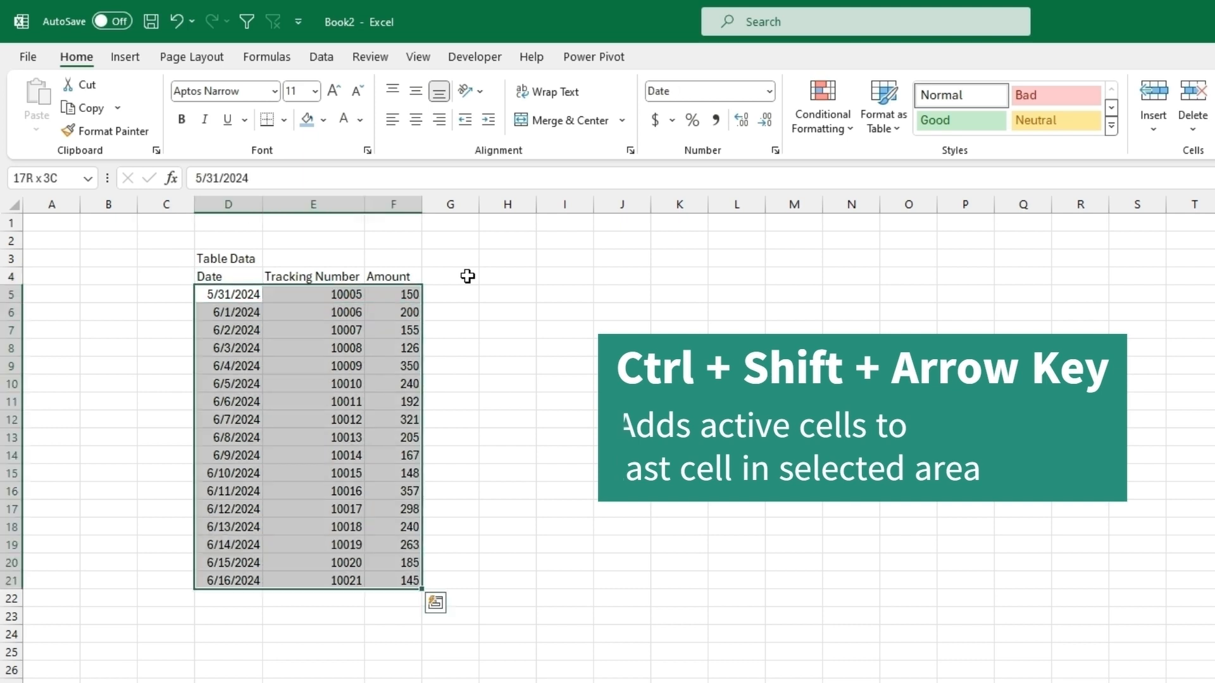
{"action": "key", "text": "ctrl+c"}
{"action": "key", "text": "ctrl+q"}
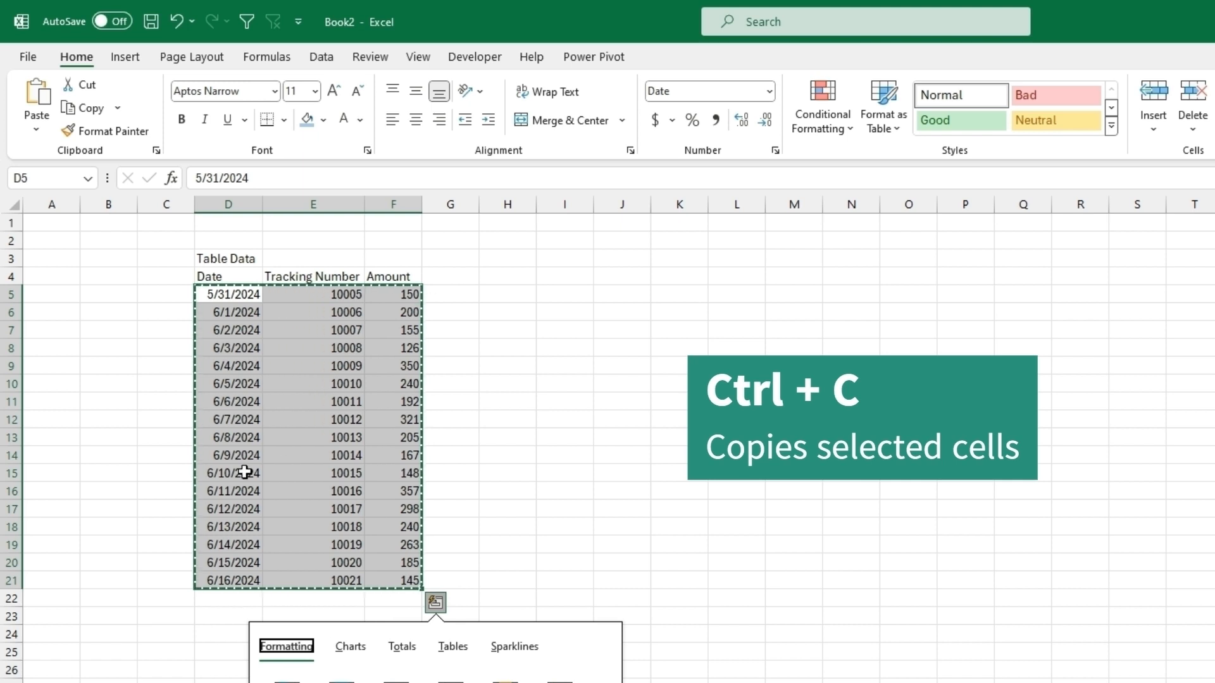
{"action": "left_click", "coordinate": [217, 596]}
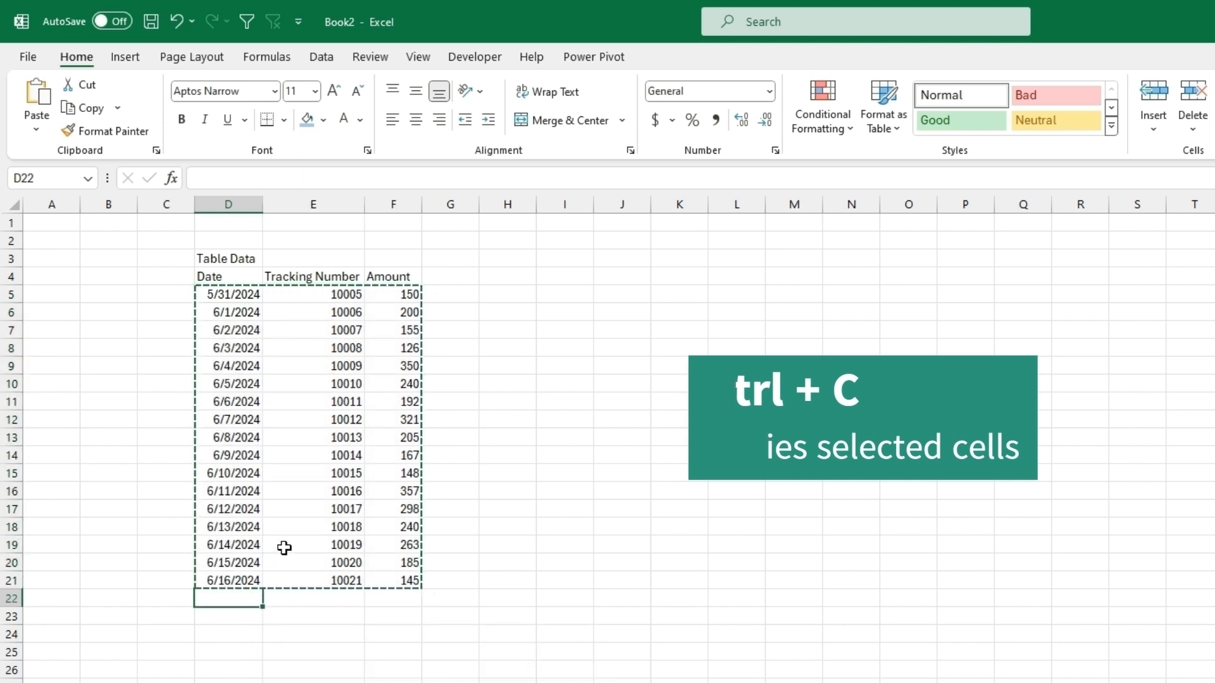
Step: Paste the copied rows starting at D22, then clear all items from the Office clipboard and close its pane
{"action": "key", "text": "ctrl+v"}
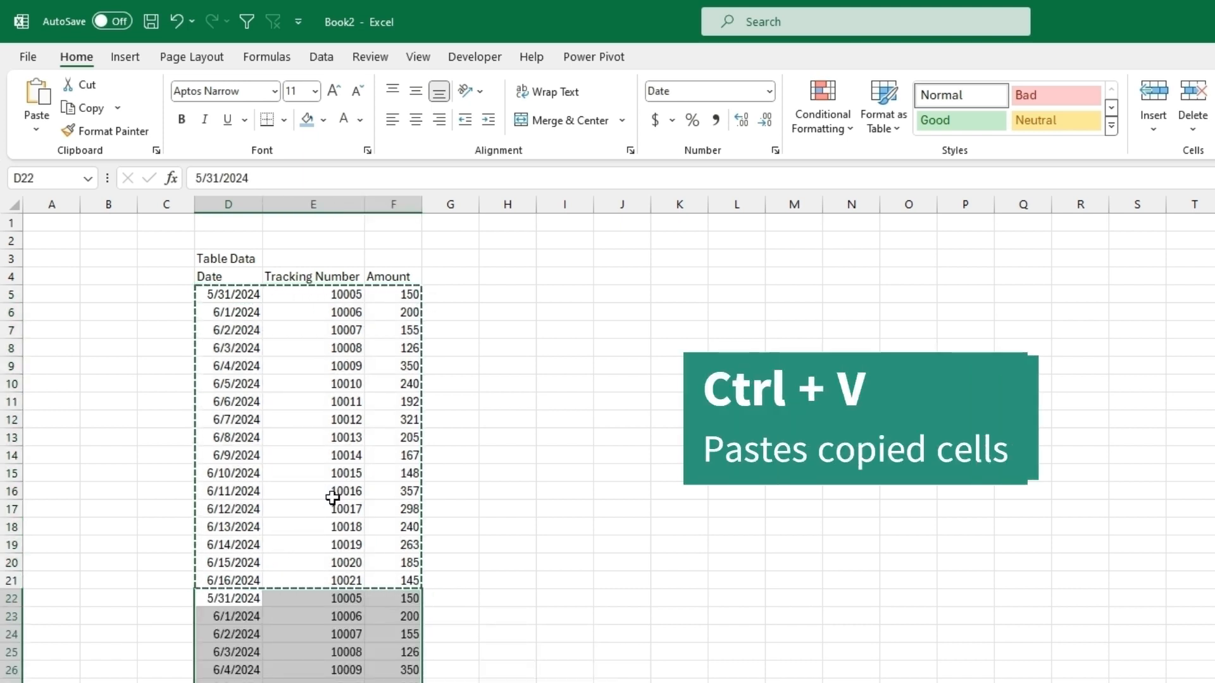
{"action": "left_click", "coordinate": [156, 151]}
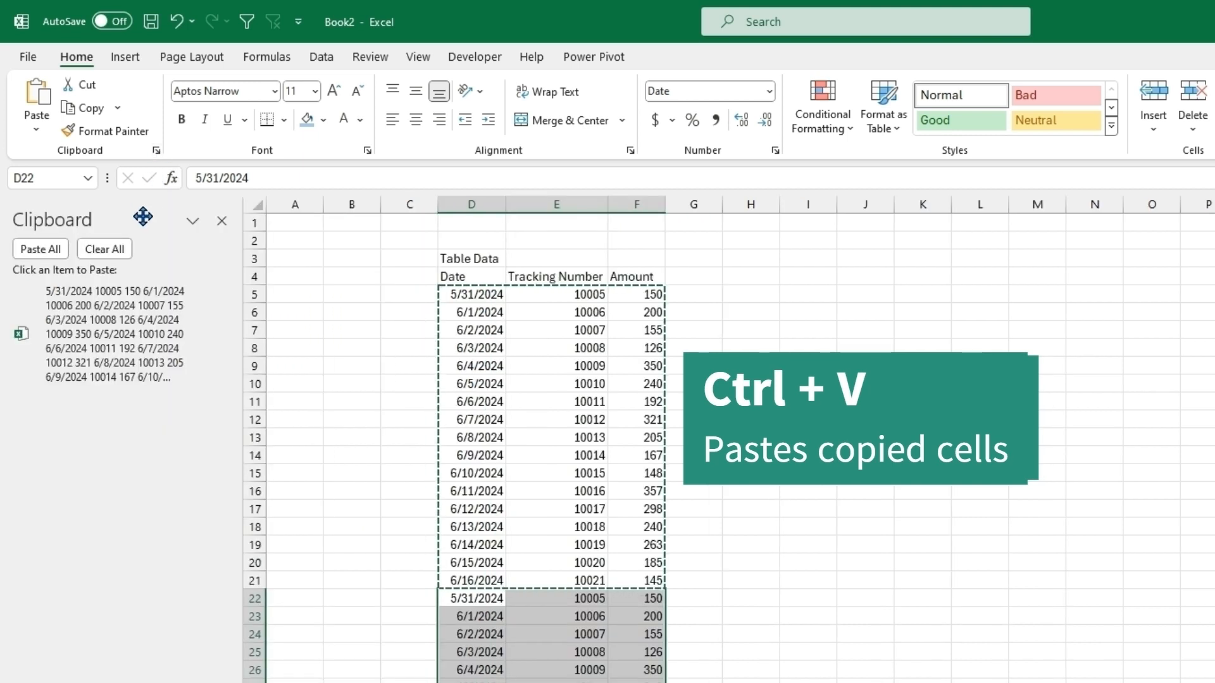
{"action": "left_click", "coordinate": [101, 249]}
{"action": "left_click", "coordinate": [222, 221]}
{"action": "left_click", "coordinate": [425, 273]}
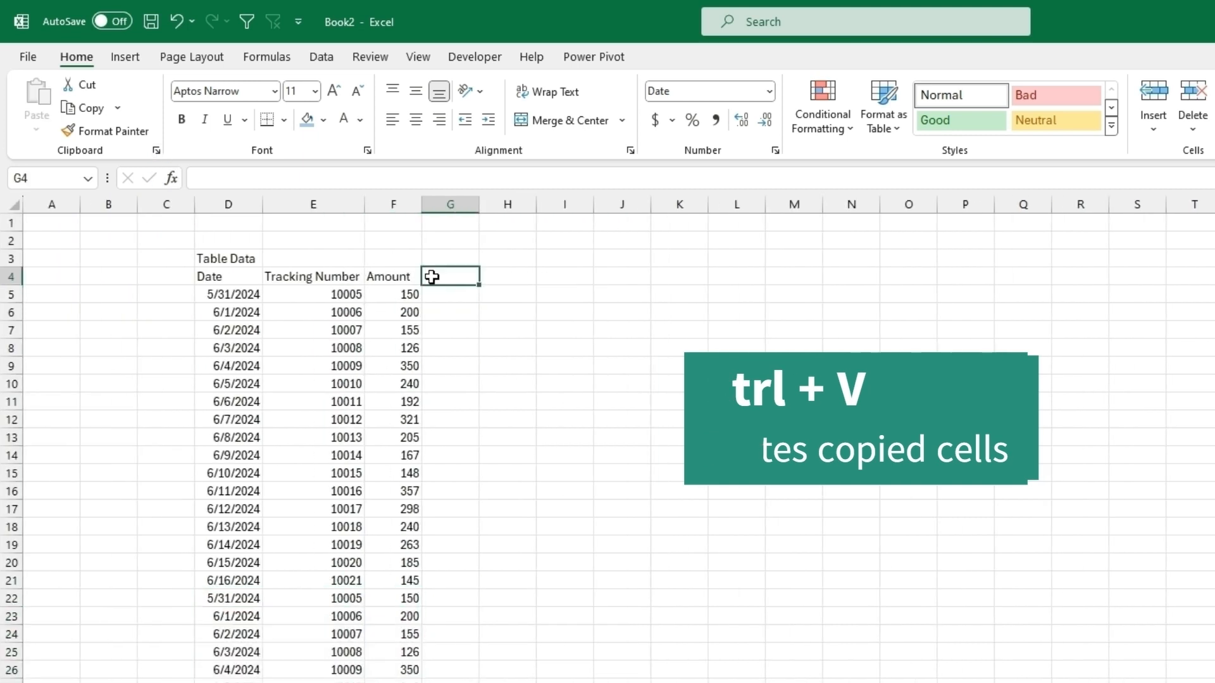
Step: Go to the Date header in D4 and extend the selection cell by cell to D4:F10
{"action": "left_click", "coordinate": [214, 260]}
{"action": "key", "text": "Down"}
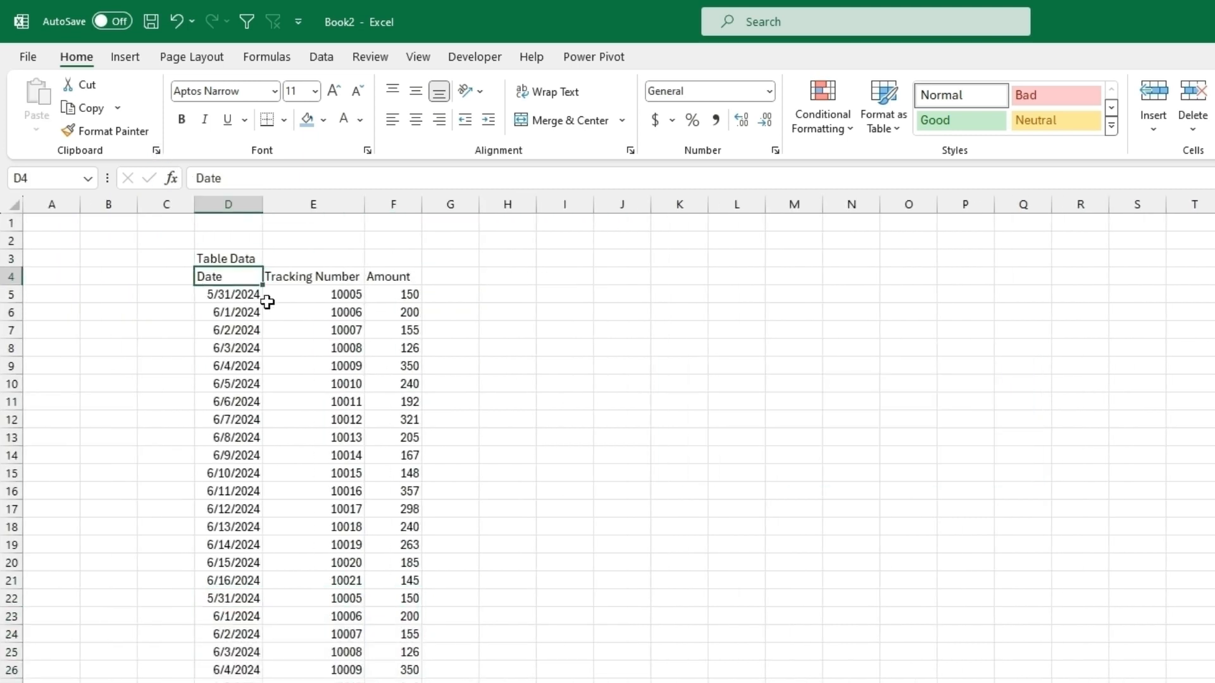
{"action": "key", "text": "shift+Right"}
{"action": "key", "text": "shift+Right"}
{"action": "key", "text": "shift+Down"}
{"action": "key", "text": "shift+Down"}
{"action": "key", "text": "shift+Down"}
{"action": "key", "text": "shift+Down"}
{"action": "key", "text": "shift+Down"}
{"action": "key", "text": "shift+Down"}
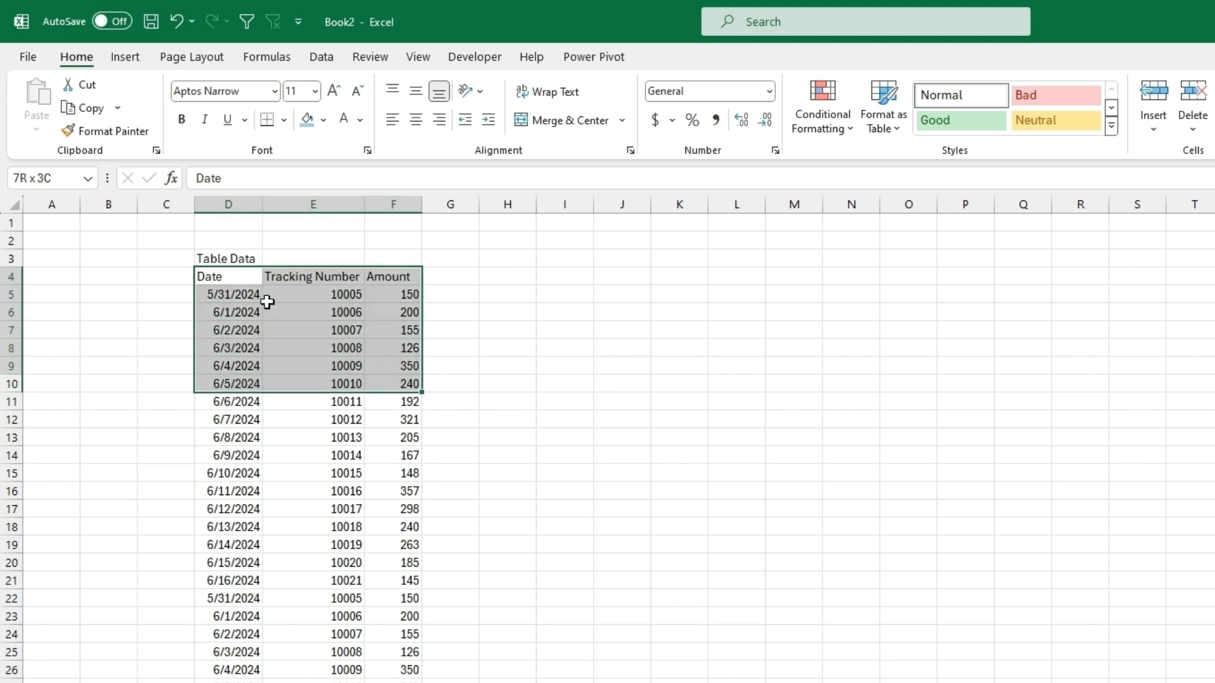
Step: Shrink the selection cell by cell, first up to row 4 and then back to D4 alone
{"action": "key", "text": "shift+Up"}
{"action": "key", "text": "shift+Up"}
{"action": "key", "text": "shift+Up"}
{"action": "key", "text": "shift+Up"}
{"action": "key", "text": "shift+Up"}
{"action": "key", "text": "shift+Up"}
{"action": "key", "text": "shift+Left"}
{"action": "key", "text": "shift+Left"}
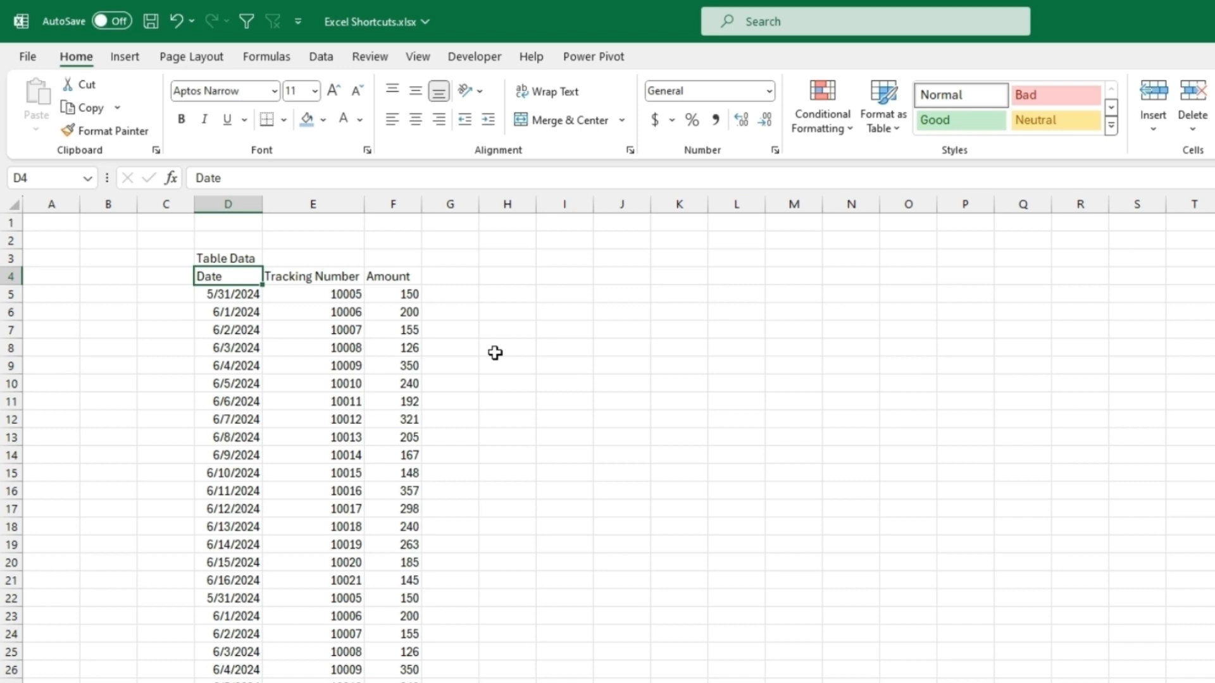
Step: Cut the header cells D4:F4 and paste them starting at H4
{"action": "key", "text": "shift+Right"}
{"action": "key", "text": "shift+Right"}
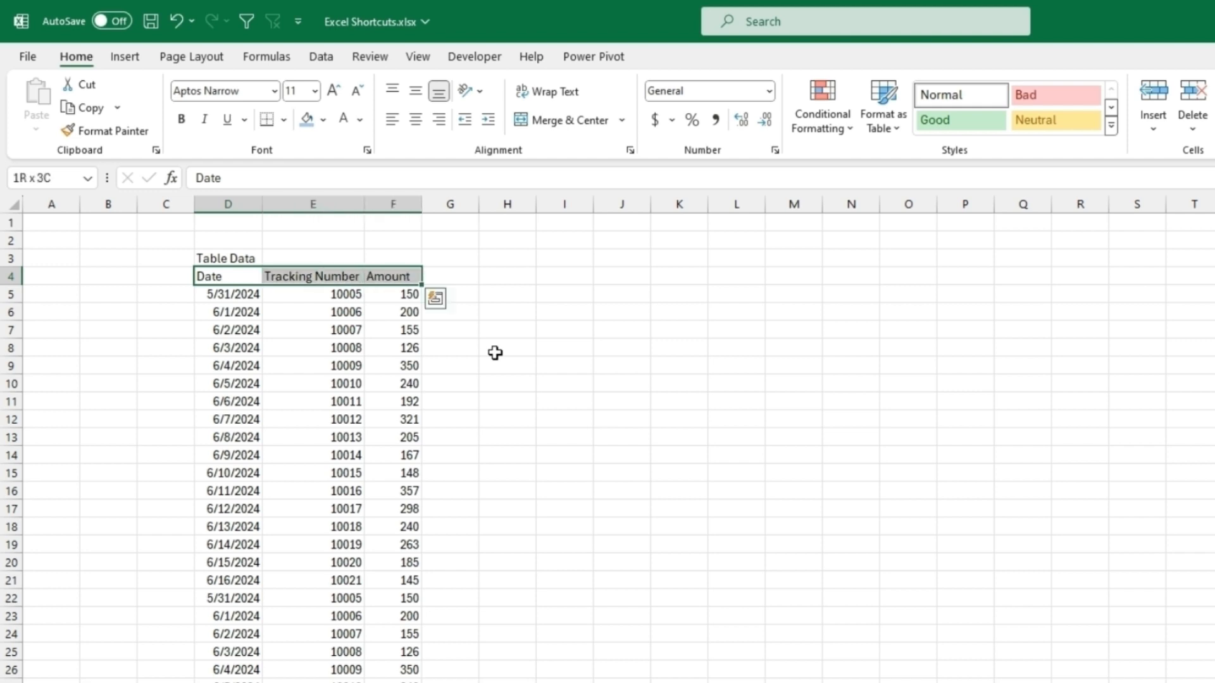
{"action": "key", "text": "ctrl+x"}
{"action": "key", "text": "Right"}
{"action": "key", "text": "Right"}
{"action": "key", "text": "Right"}
{"action": "key", "text": "Right"}
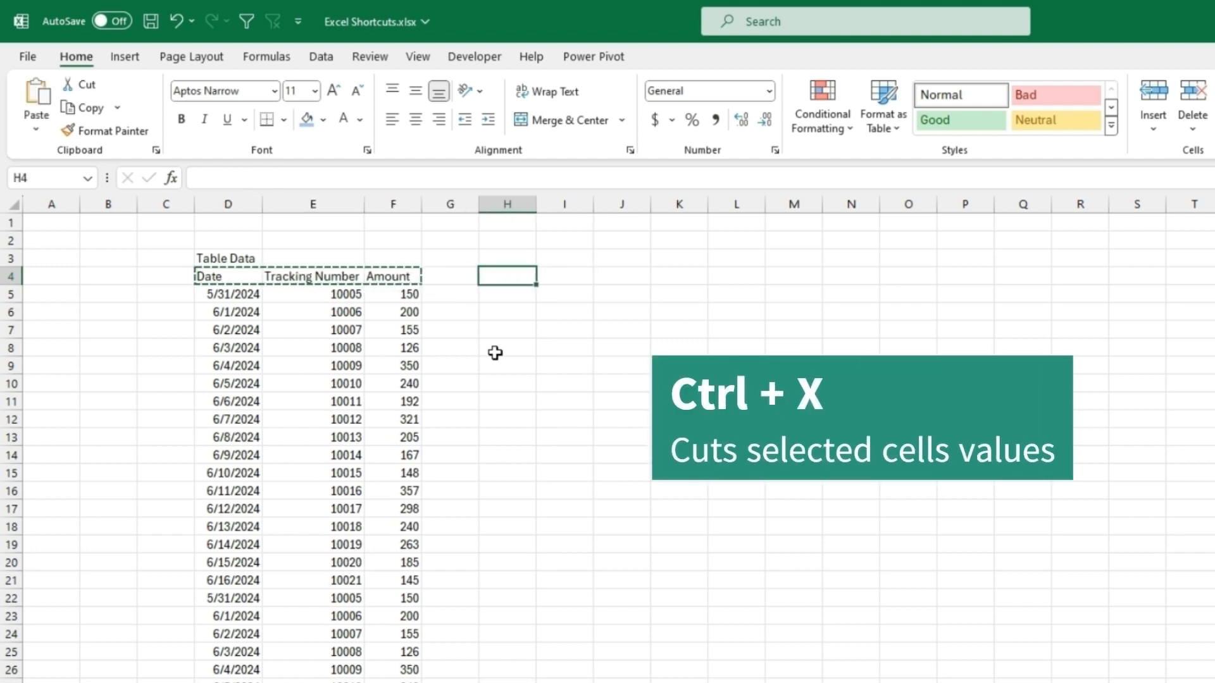
{"action": "key", "text": "ctrl+v"}
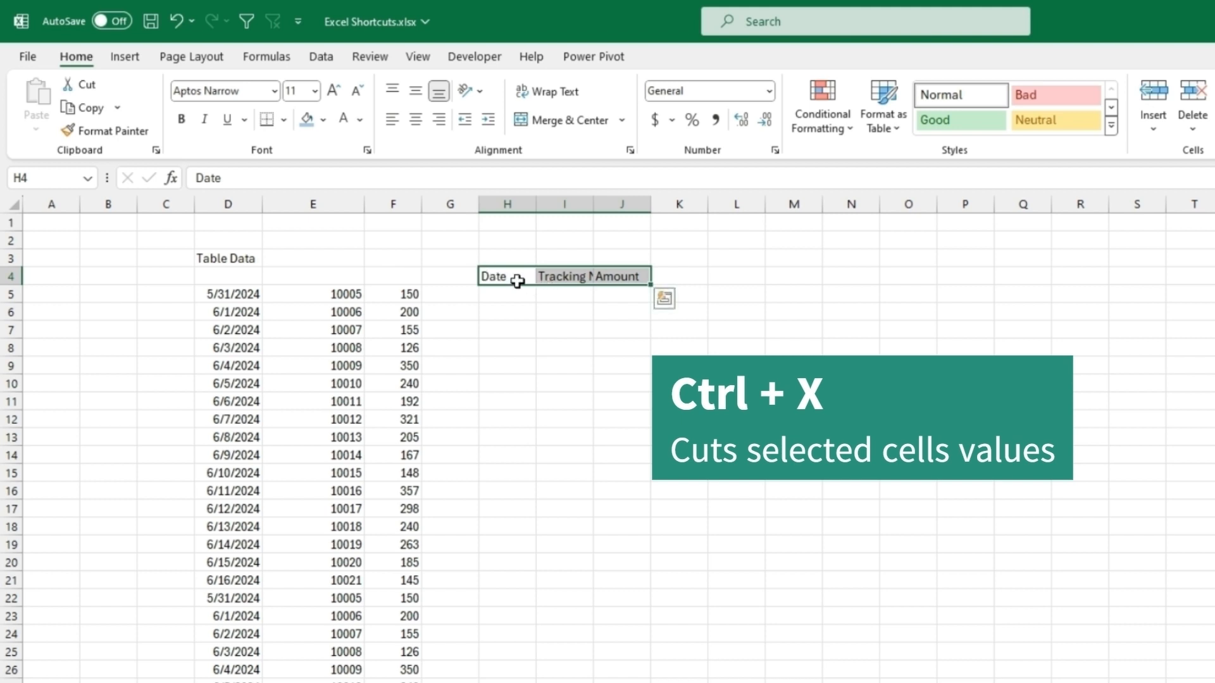
Step: Undo the move of the headers to H4:J4, reselect D4:F4 and go to the empty cell I5
{"action": "key", "text": "ctrl+q"}
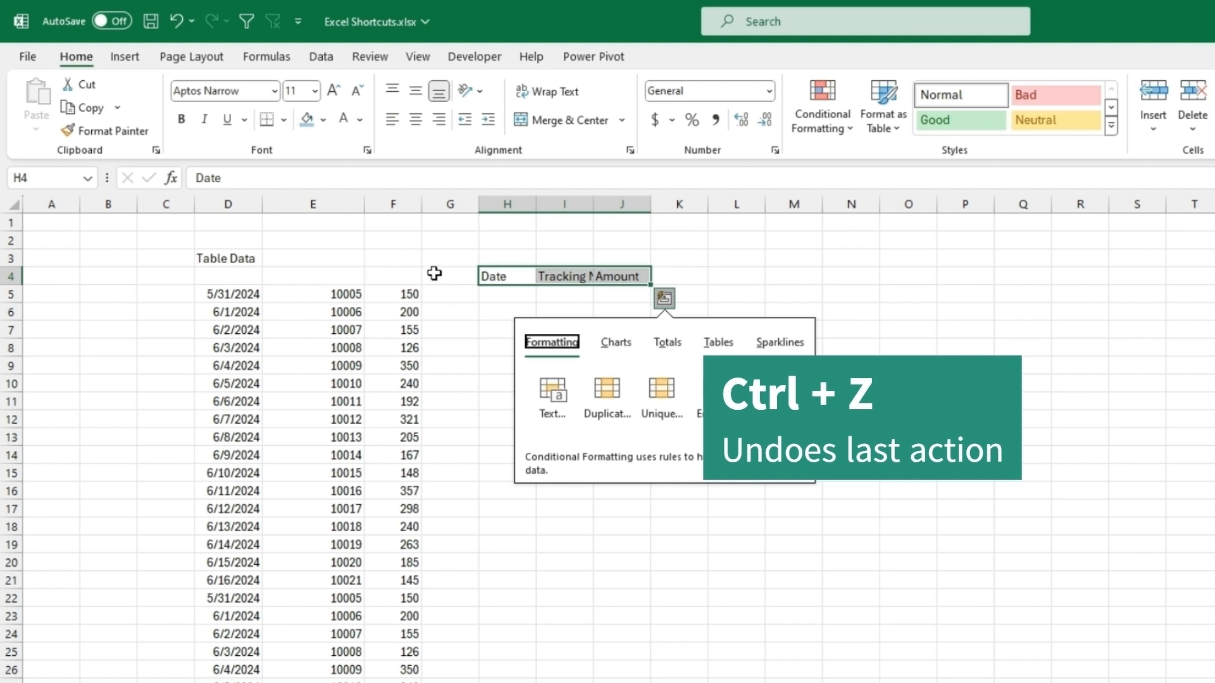
{"action": "left_click", "coordinate": [736, 282]}
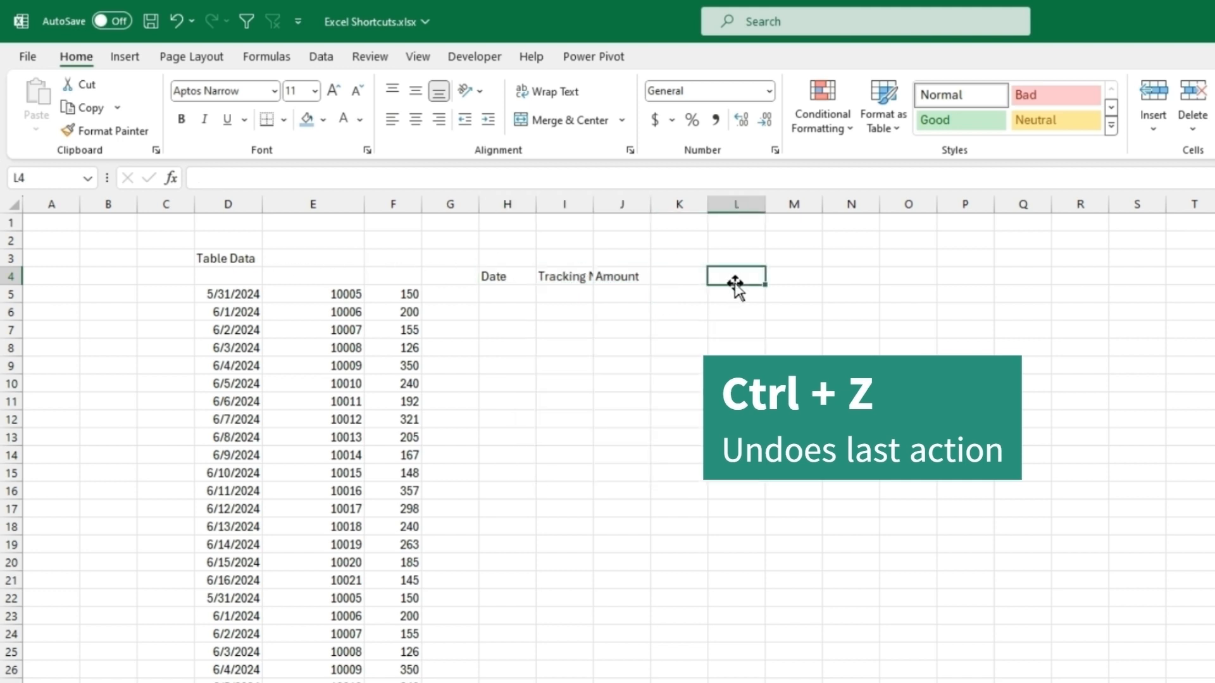
{"action": "key", "text": "ctrl+z"}
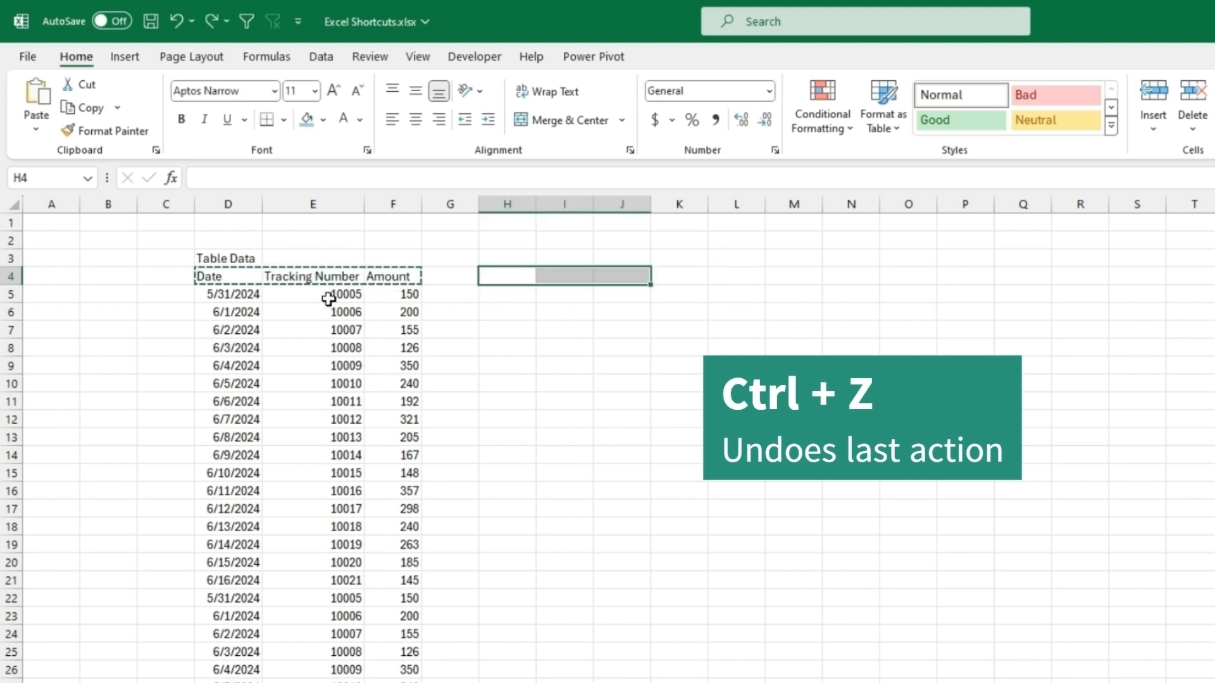
{"action": "left_click_drag", "start_coordinate": [211, 275], "coordinate": [396, 275]}
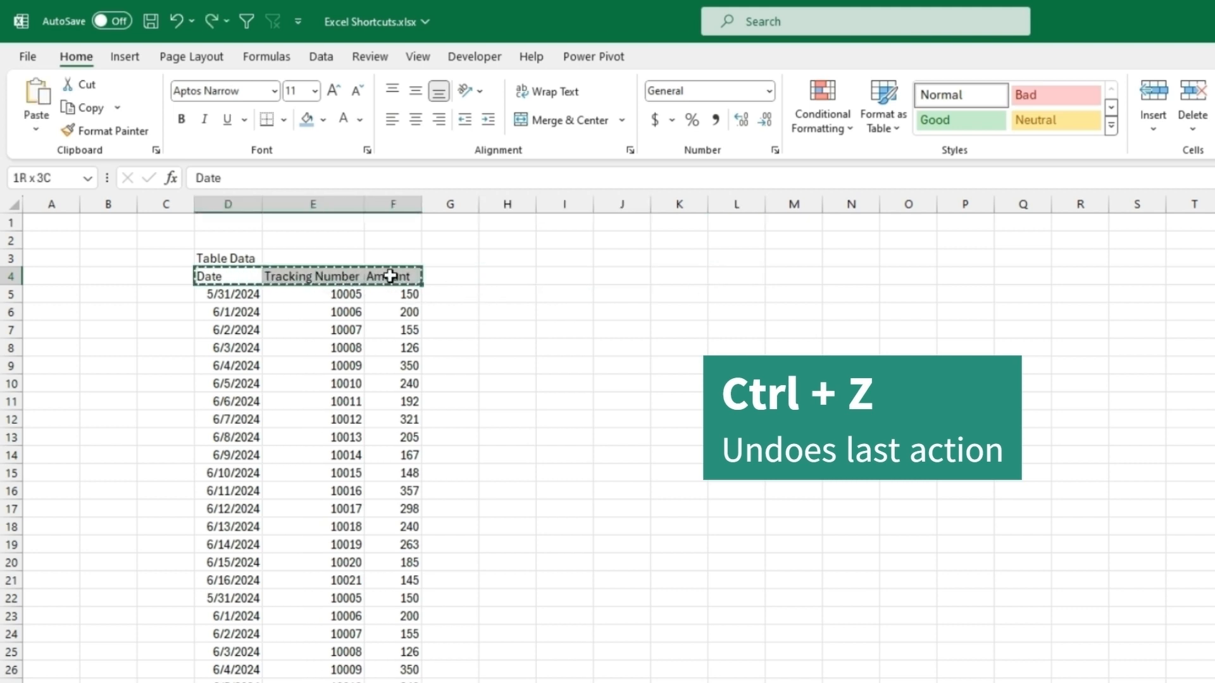
{"action": "left_click", "coordinate": [563, 294]}
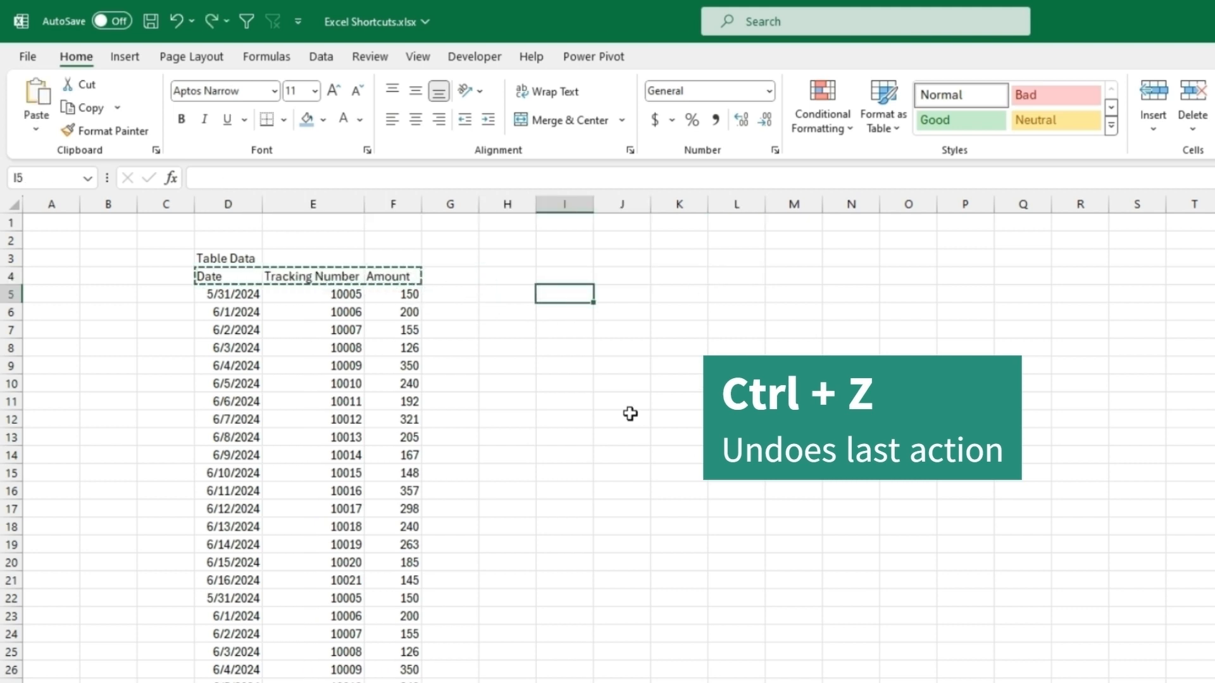
Step: Clear all of column F, then extend a selection down column E from E1 to the end
{"action": "left_click", "coordinate": [404, 204]}
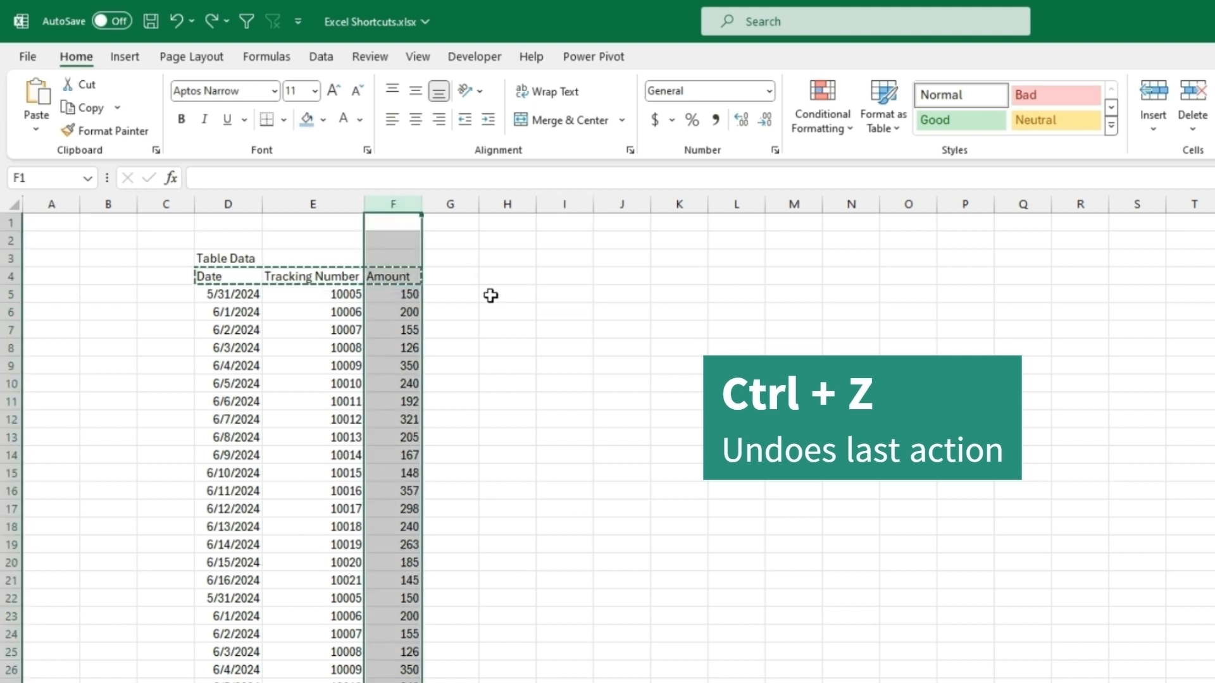
{"action": "key", "text": "Delete"}
{"action": "key", "text": "Left"}
{"action": "key", "text": "ctrl+shift+Down"}
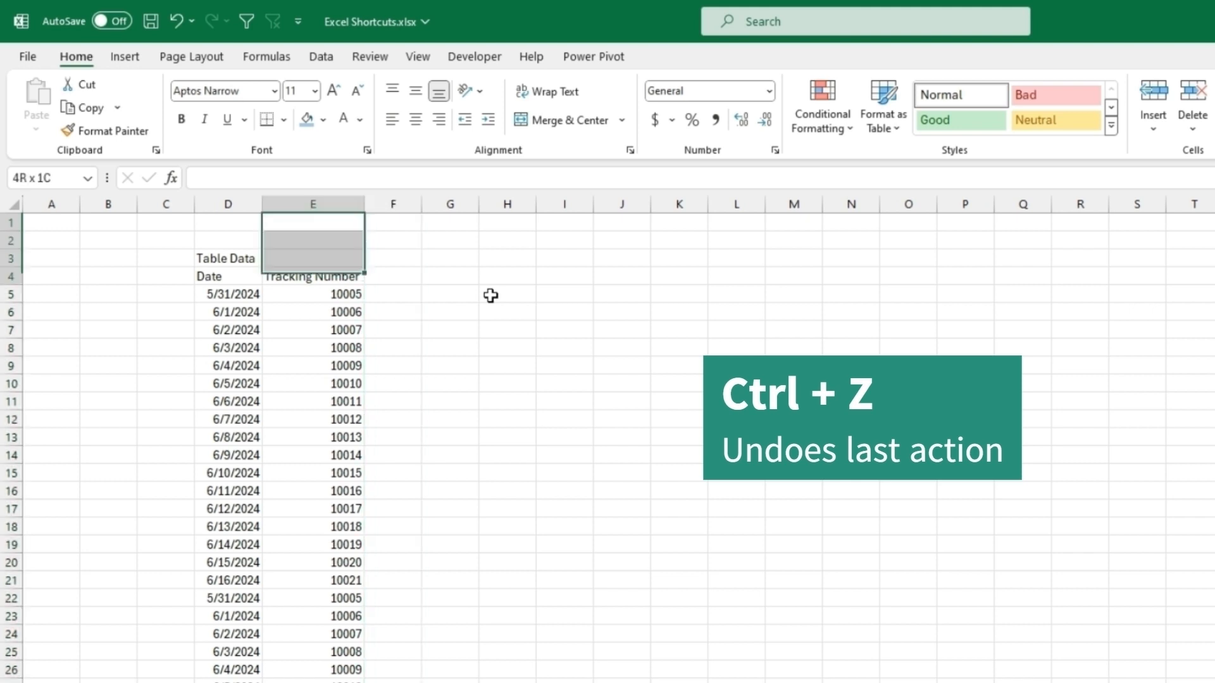
{"action": "key", "text": "ctrl+shift+Down"}
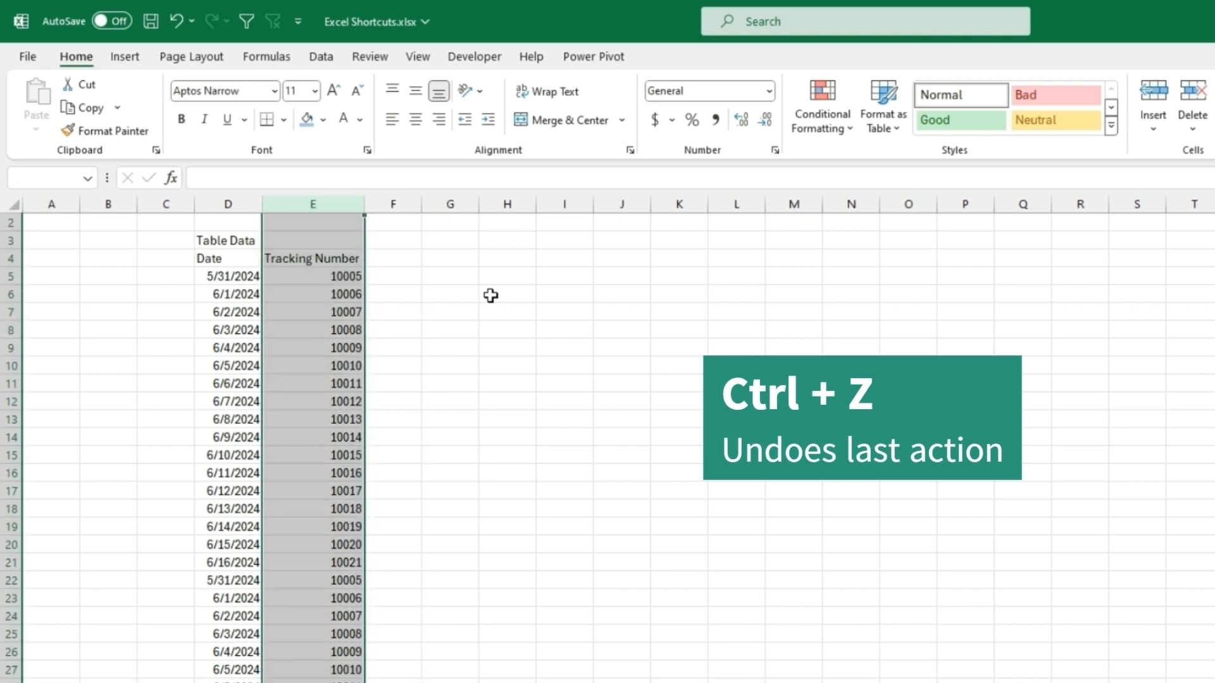
Step: Undo the recent changes through the clearing of column F and select G4
{"action": "key", "text": "ctrl+z"}
{"action": "key", "text": "ctrl+z"}
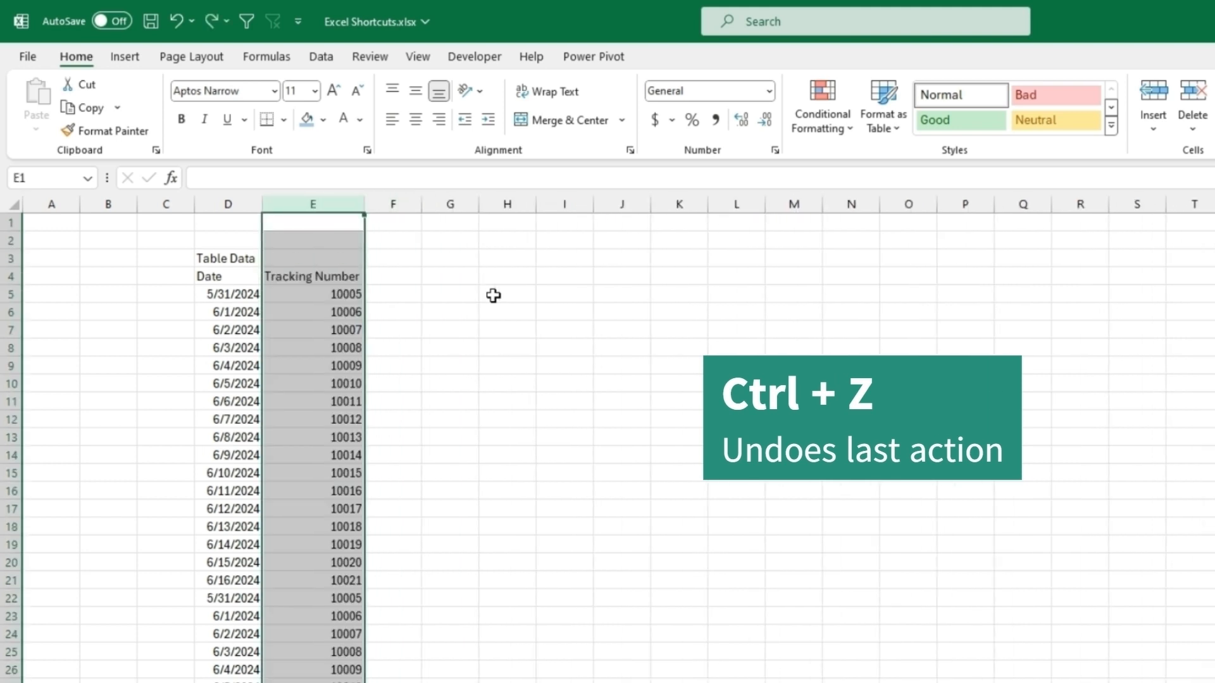
{"action": "key", "text": "ctrl+z"}
{"action": "left_click", "coordinate": [472, 275]}
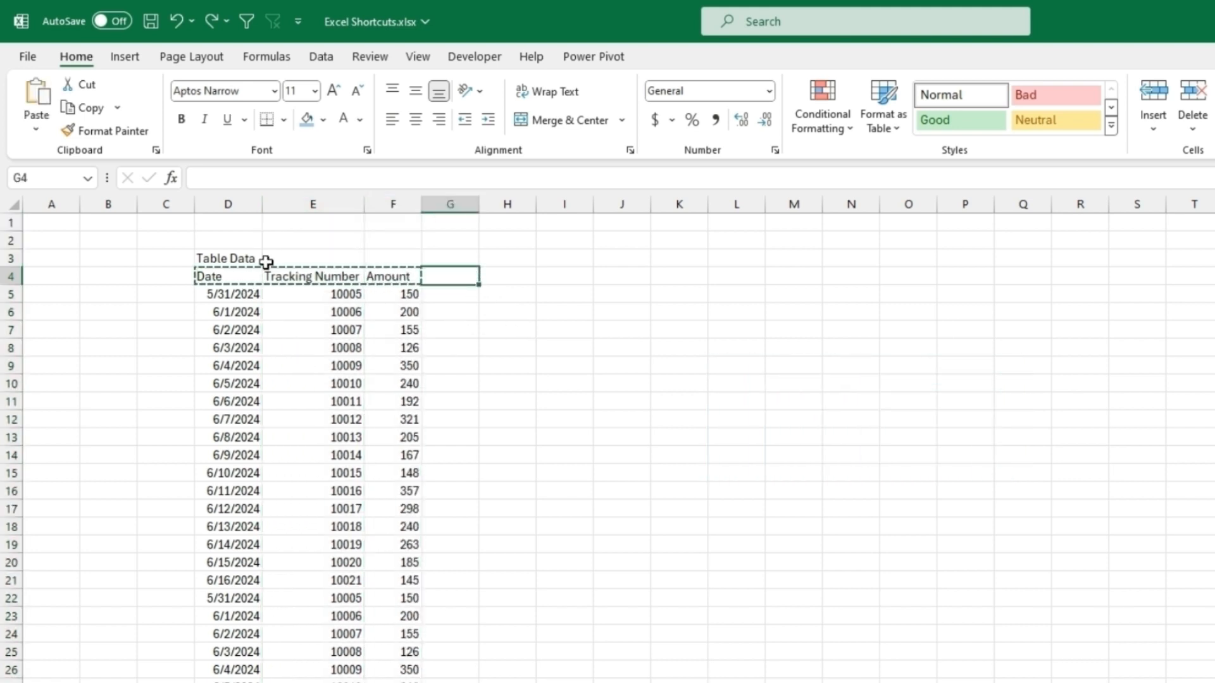
Step: Clear the Office clipboard, close its pane and go to the empty cell H6
{"action": "left_click", "coordinate": [156, 150]}
{"action": "left_click", "coordinate": [105, 249]}
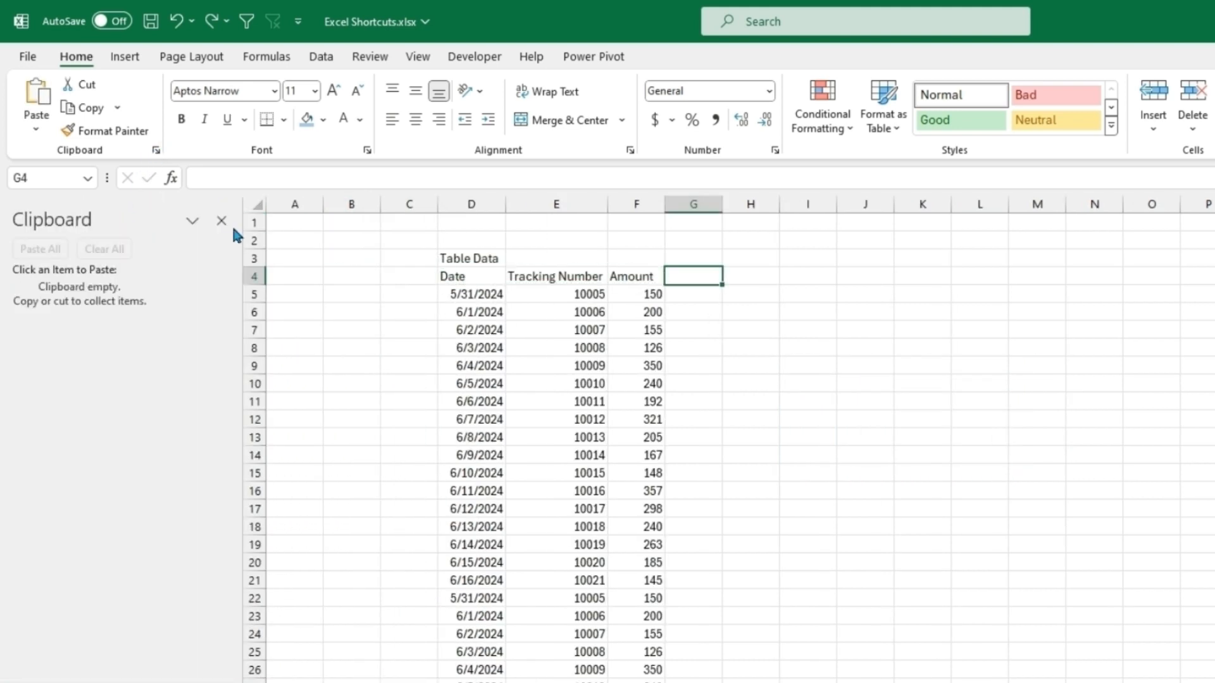
{"action": "left_click", "coordinate": [221, 221]}
{"action": "left_click", "coordinate": [622, 310]}
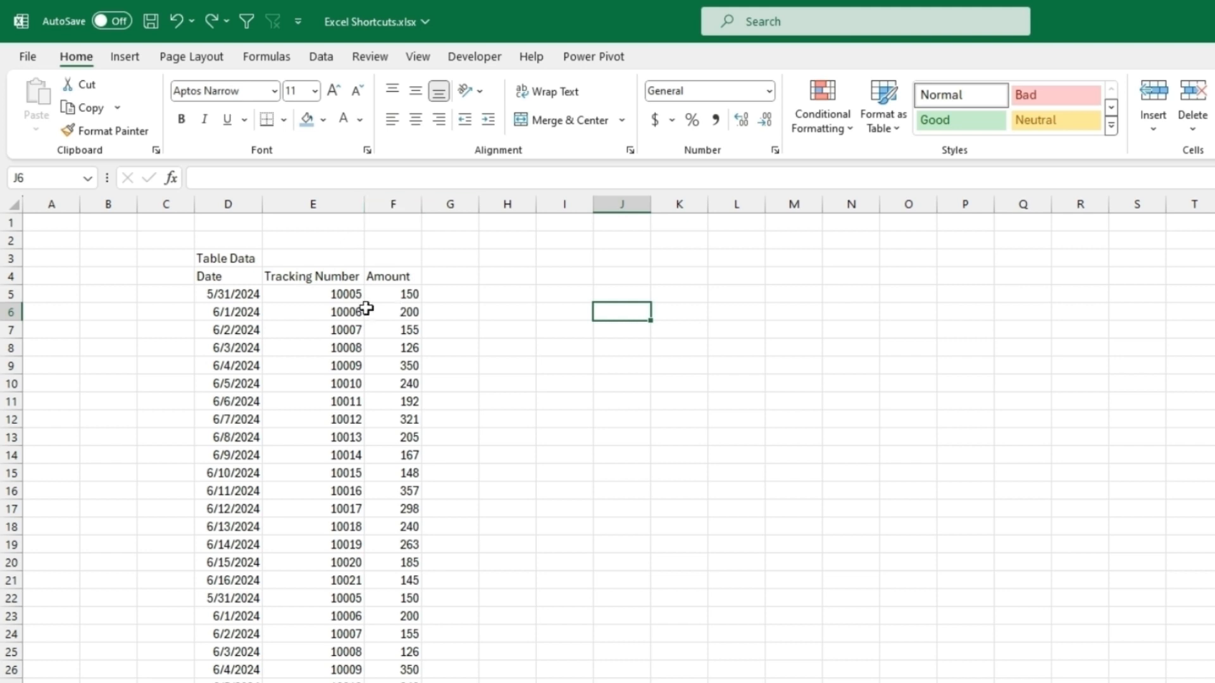
{"action": "left_click", "coordinate": [491, 310]}
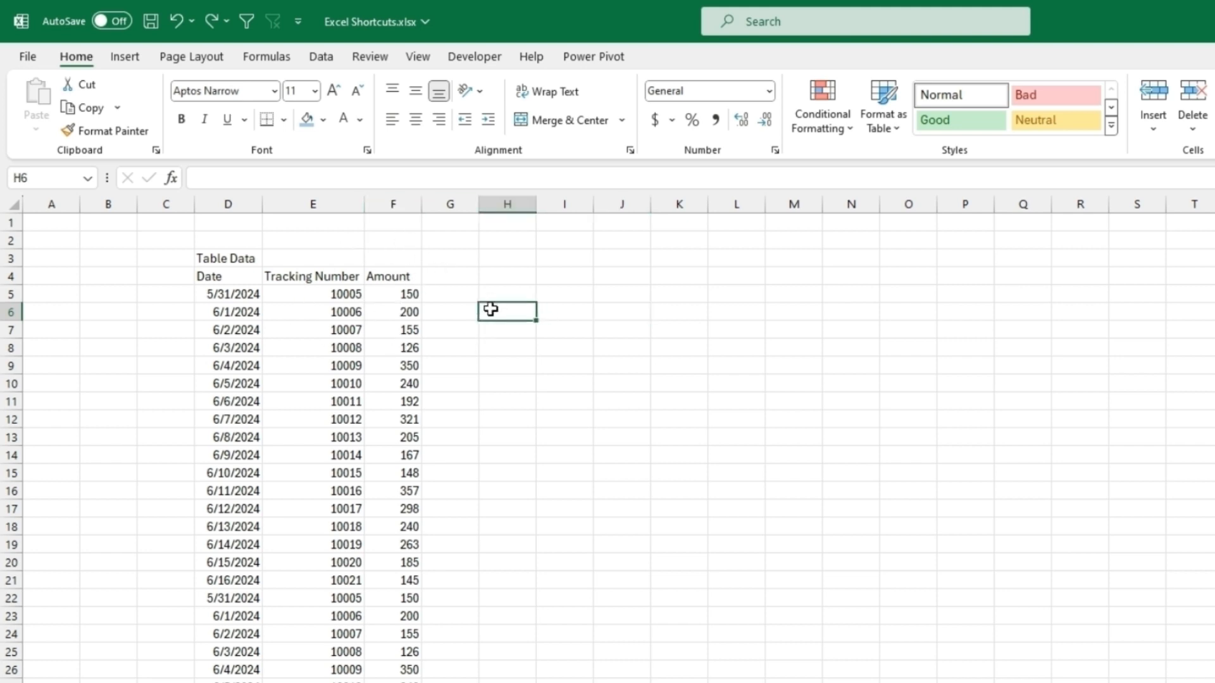
Step: Delete cell F5 with the Shift cells up option, check the rest of column F, and undo the deletion
{"action": "left_click", "coordinate": [403, 292]}
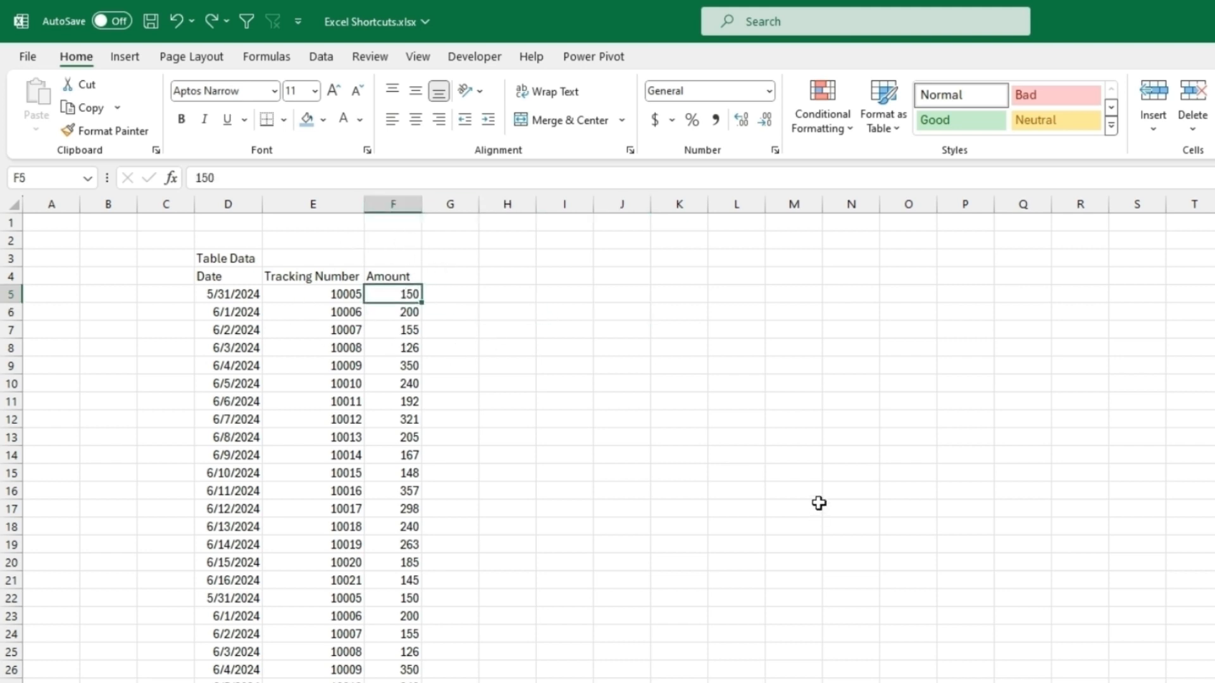
{"action": "key", "text": "ctrl+minus"}
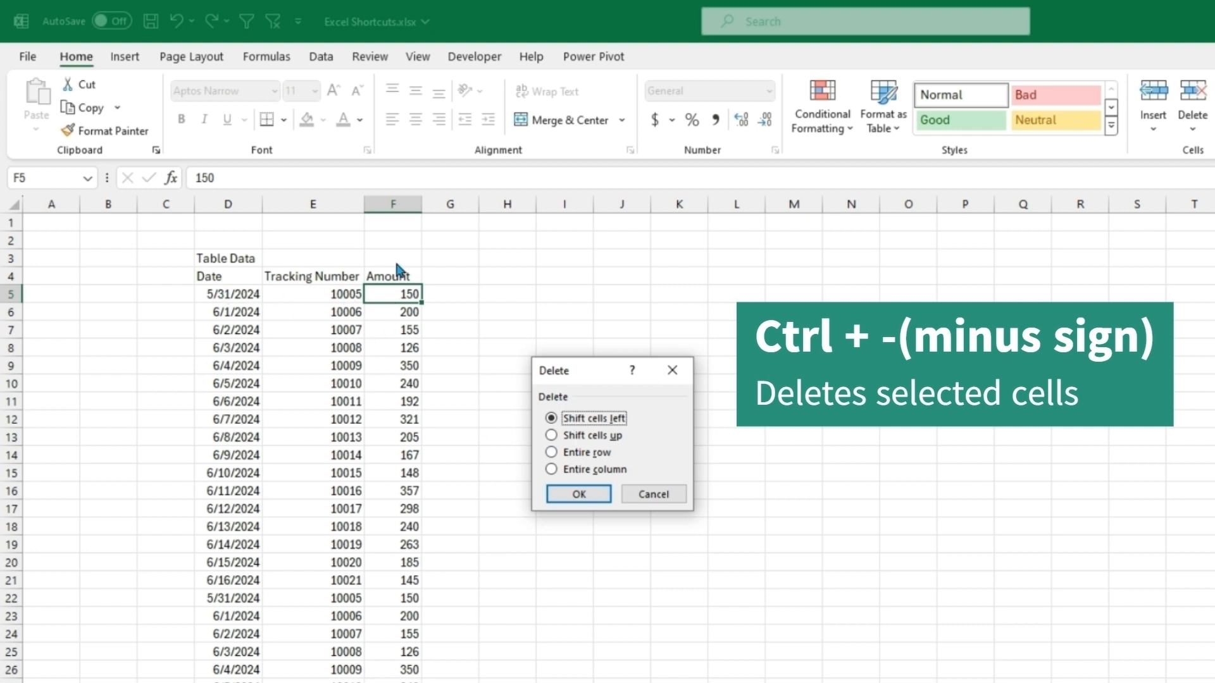
{"action": "left_click", "coordinate": [569, 436]}
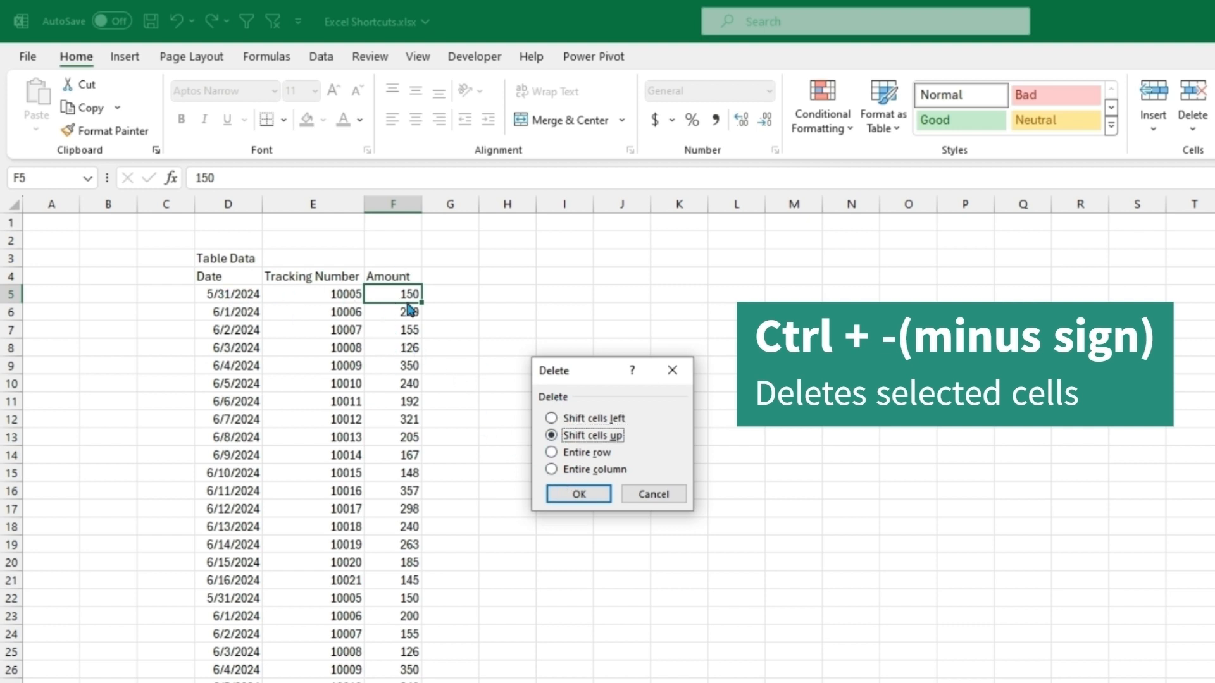
{"action": "left_click", "coordinate": [557, 490]}
{"action": "scroll", "coordinate": [477, 431], "scroll_direction": "down", "scroll_amount": 2}
{"action": "left_click", "coordinate": [393, 682]}
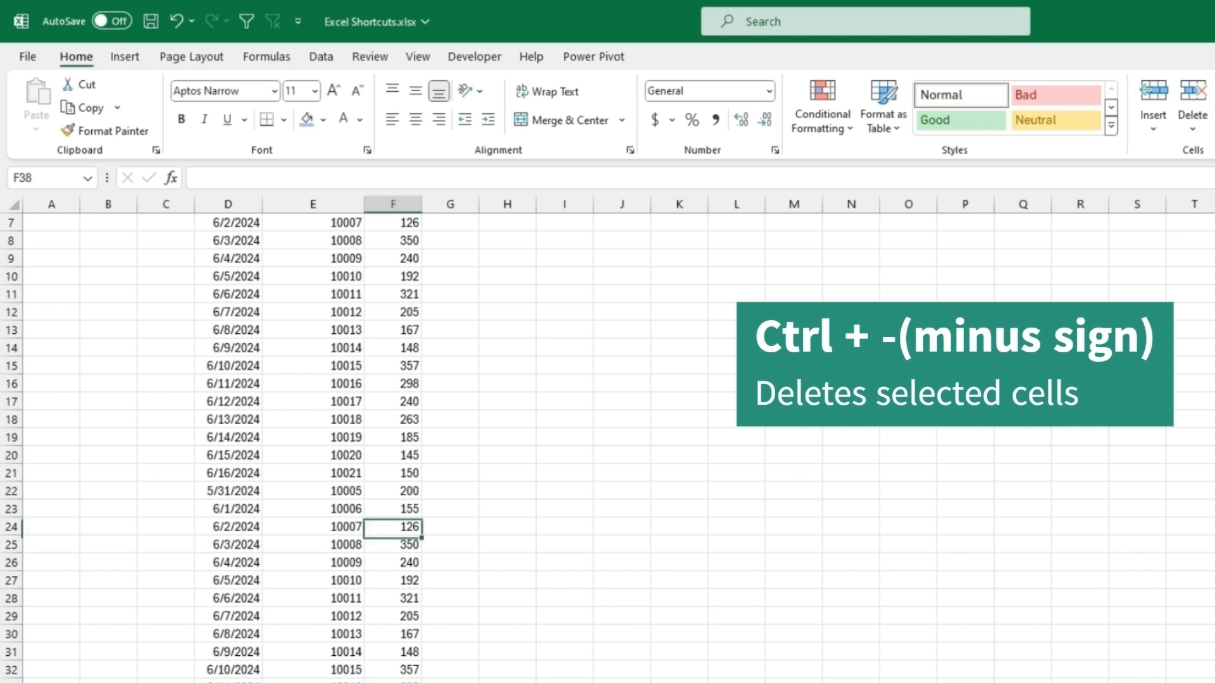
{"action": "scroll", "coordinate": [464, 551], "scroll_direction": "up", "scroll_amount": 2}
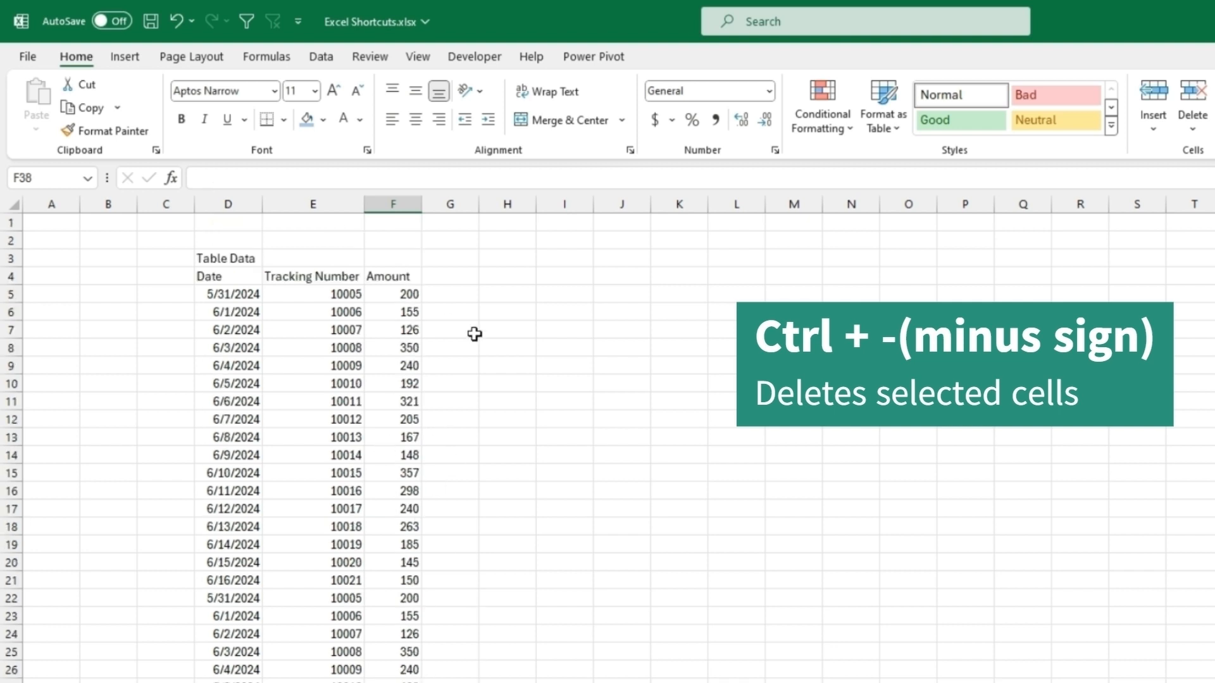
{"action": "key", "text": "ctrl+z"}
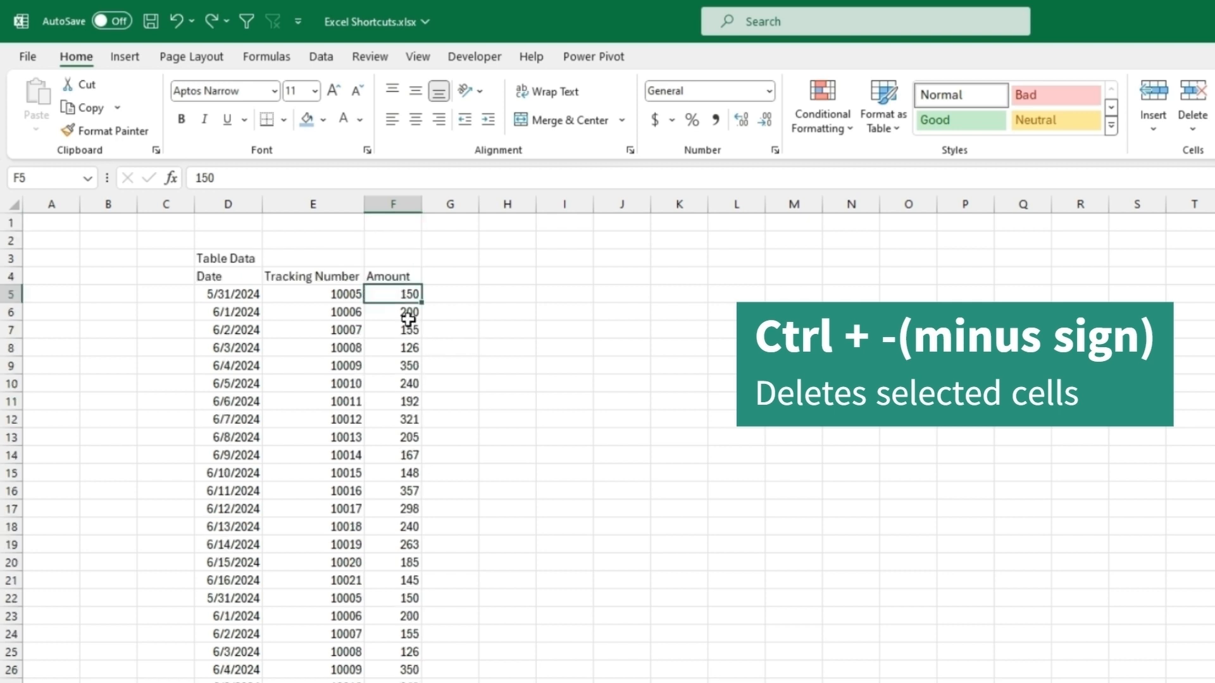
Step: Delete the 6/1/2024 entry in D6:F6 with the Shift cells up option and check the rows around it
{"action": "left_click_drag", "start_coordinate": [398, 313], "coordinate": [244, 312]}
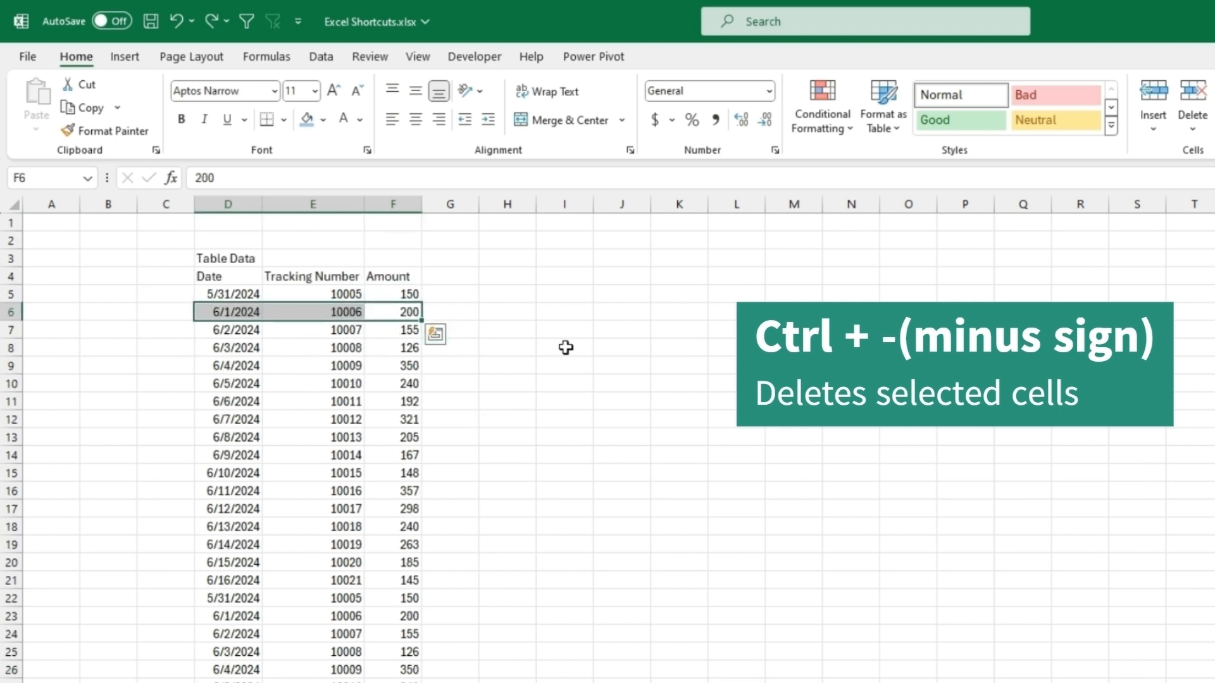
{"action": "key", "text": "ctrl+minus"}
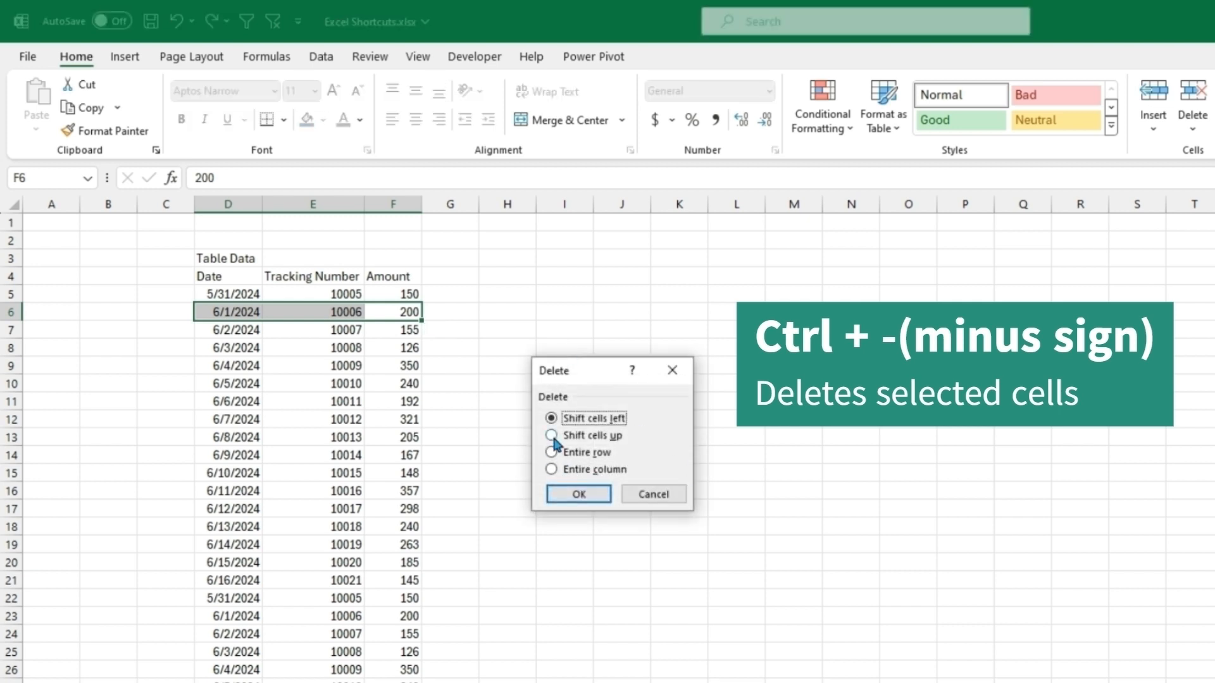
{"action": "left_click", "coordinate": [551, 435]}
{"action": "left_click", "coordinate": [579, 494]}
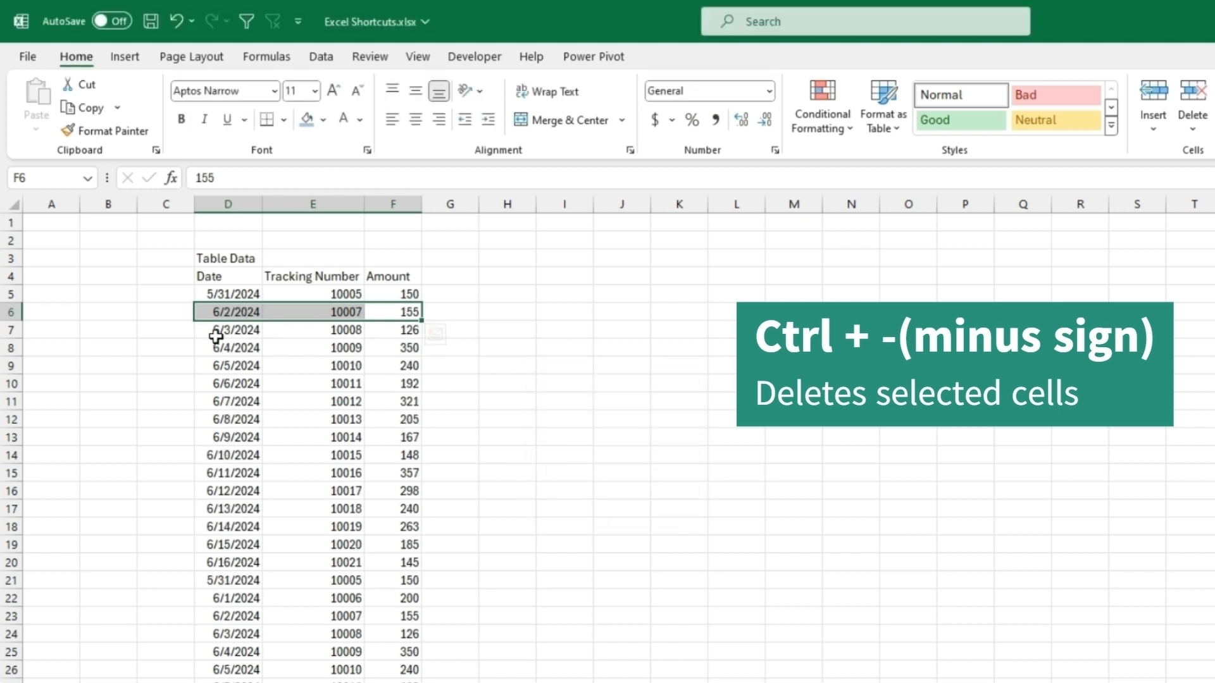
{"action": "left_click_drag", "start_coordinate": [225, 295], "coordinate": [390, 315]}
{"action": "left_click", "coordinate": [242, 310]}
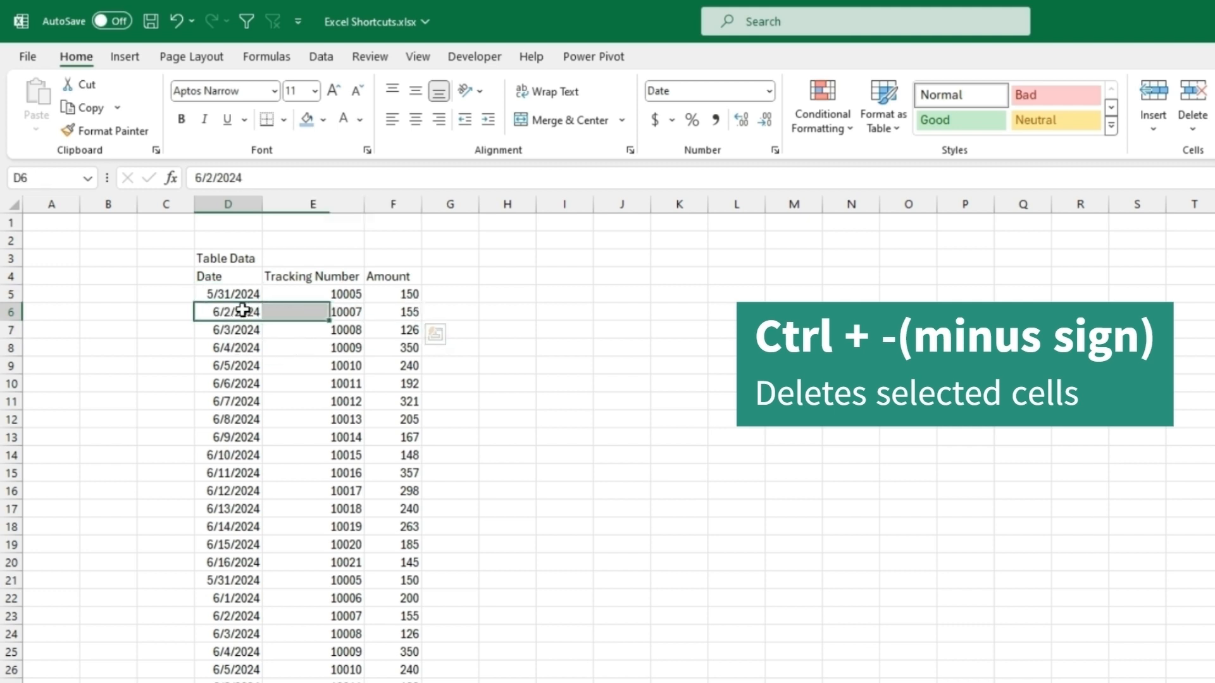
{"action": "scroll", "coordinate": [334, 480], "scroll_direction": "down", "scroll_amount": 1}
{"action": "scroll", "coordinate": [340, 496], "scroll_direction": "up", "scroll_amount": 1}
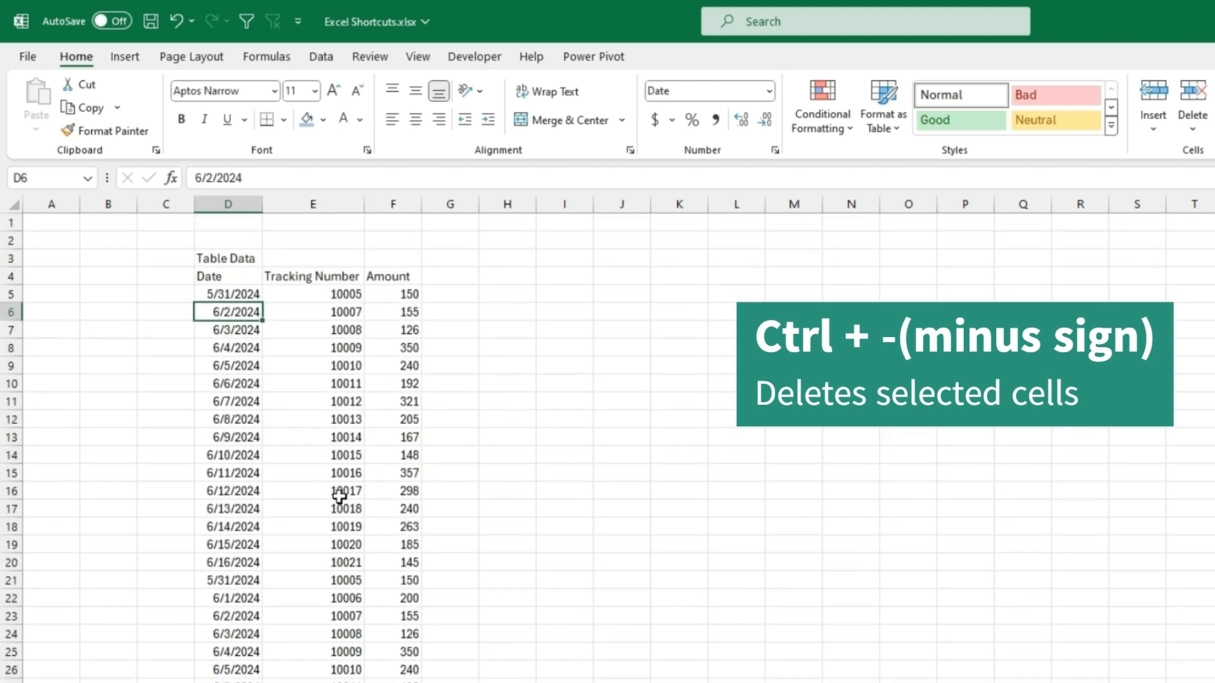
Step: Undo the deletion of the D6:F6 entry and select D6
{"action": "key", "text": "ctrl+z"}
{"action": "left_click", "coordinate": [518, 313]}
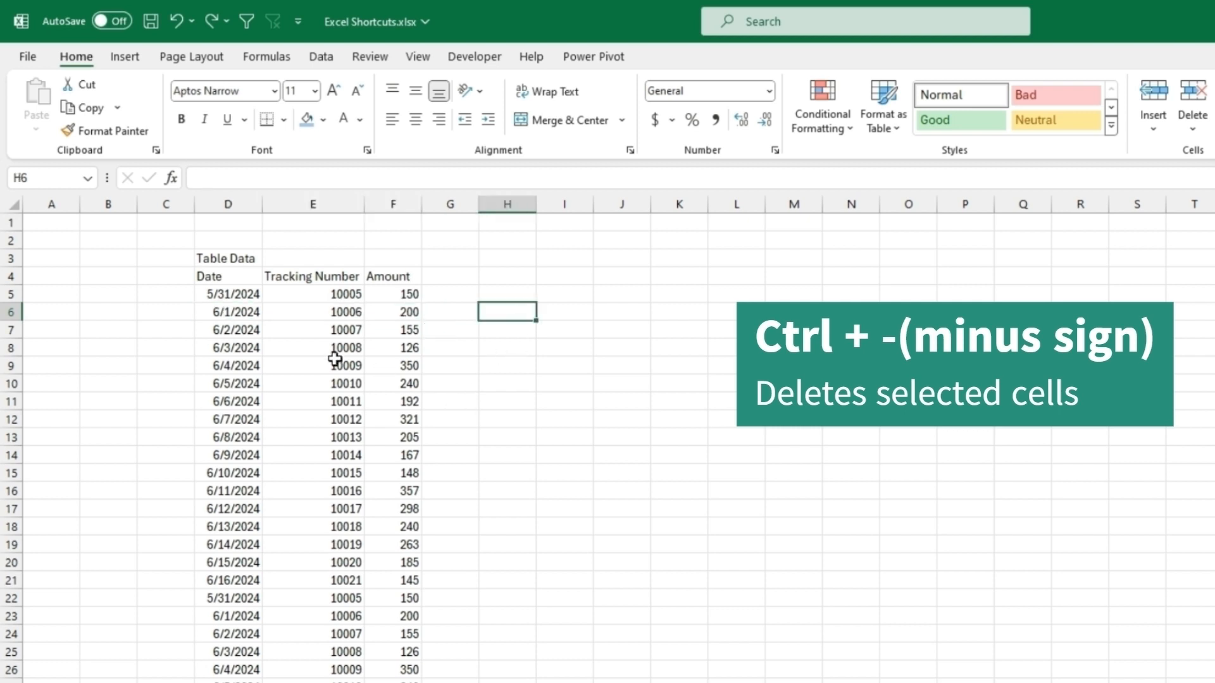
{"action": "left_click", "coordinate": [218, 311]}
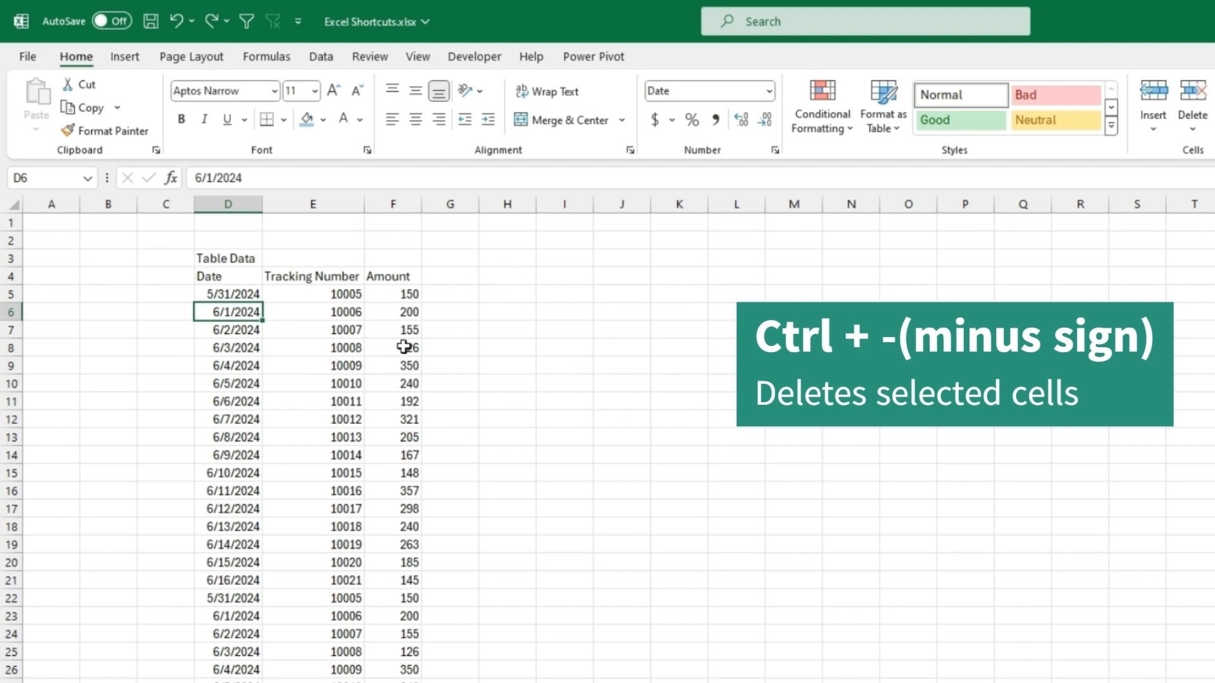
Step: Select A6:F6 starting from A6 and expand the selection to the whole of row 6
{"action": "left_click", "coordinate": [51, 310]}
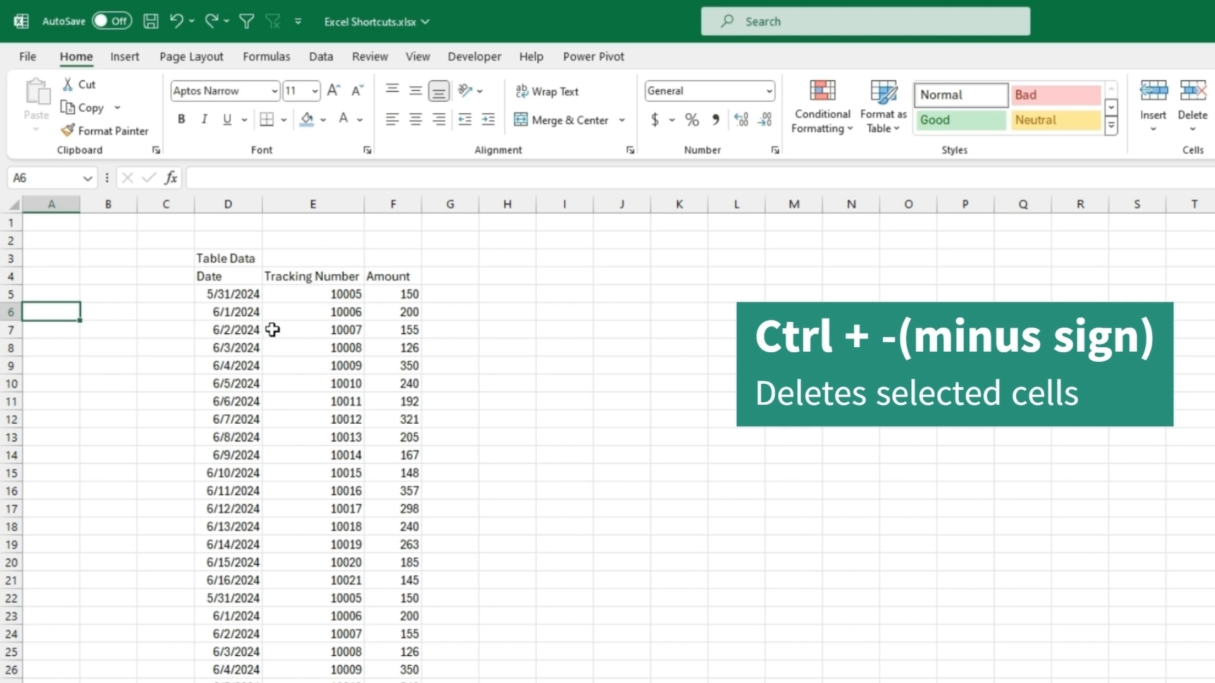
{"action": "key", "text": "shift+Right"}
{"action": "key", "text": "shift+Right"}
{"action": "key", "text": "shift+Right"}
{"action": "key", "text": "shift+Right"}
{"action": "key", "text": "shift+Right"}
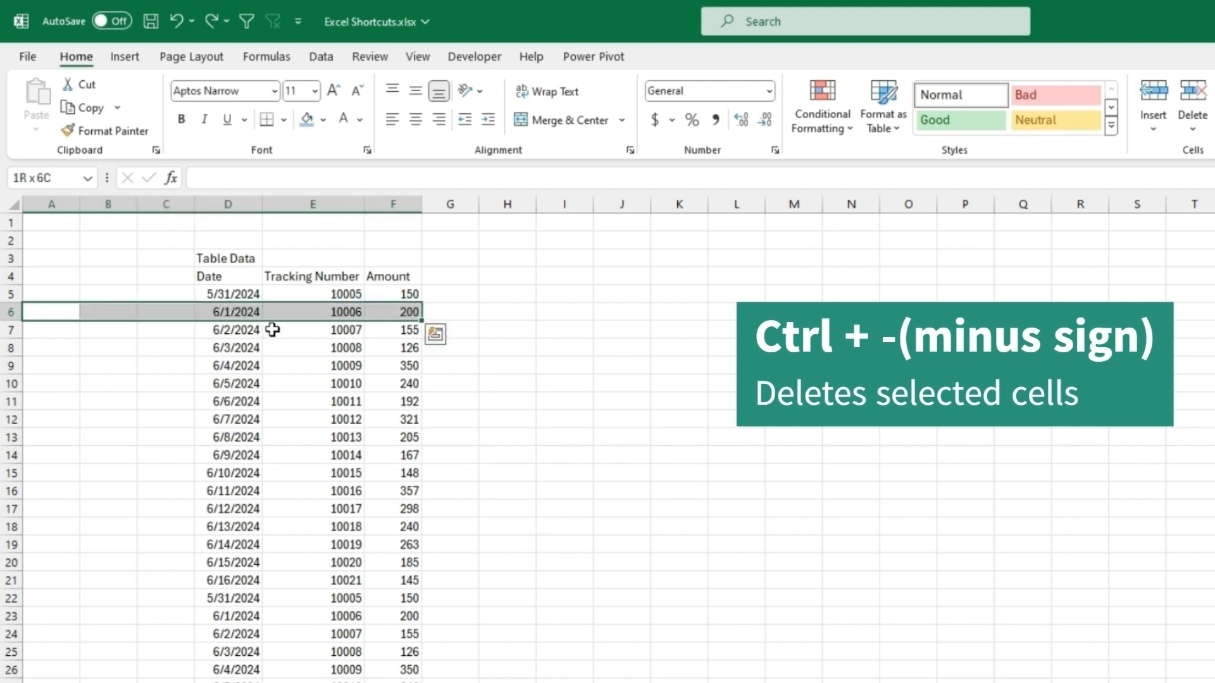
{"action": "key", "text": "shift+space"}
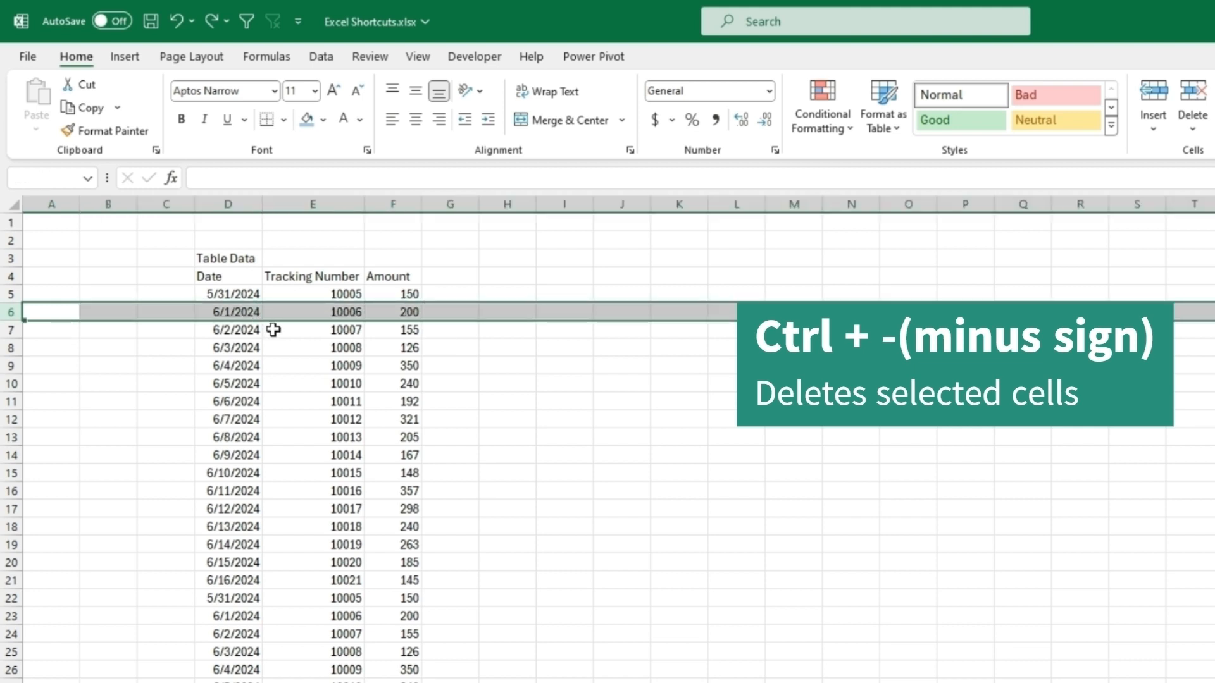
Step: Select the whole of row 6 and delete four entire rows one after another from that position
{"action": "left_click", "coordinate": [14, 332]}
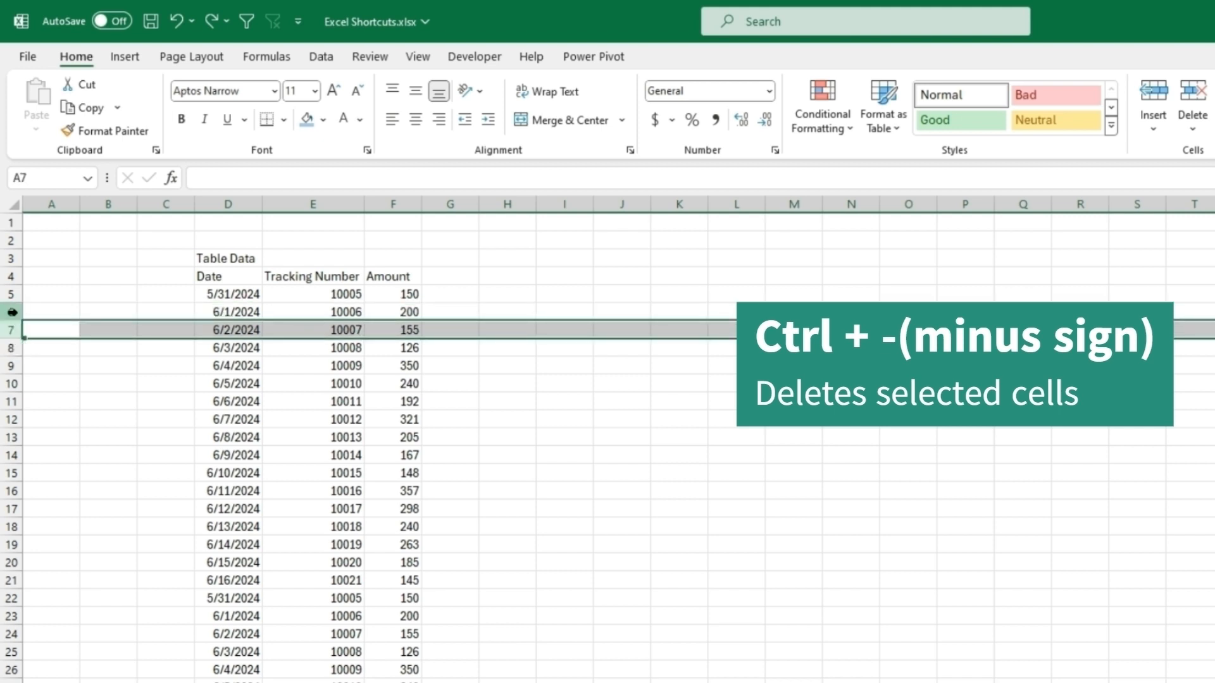
{"action": "left_click", "coordinate": [14, 312]}
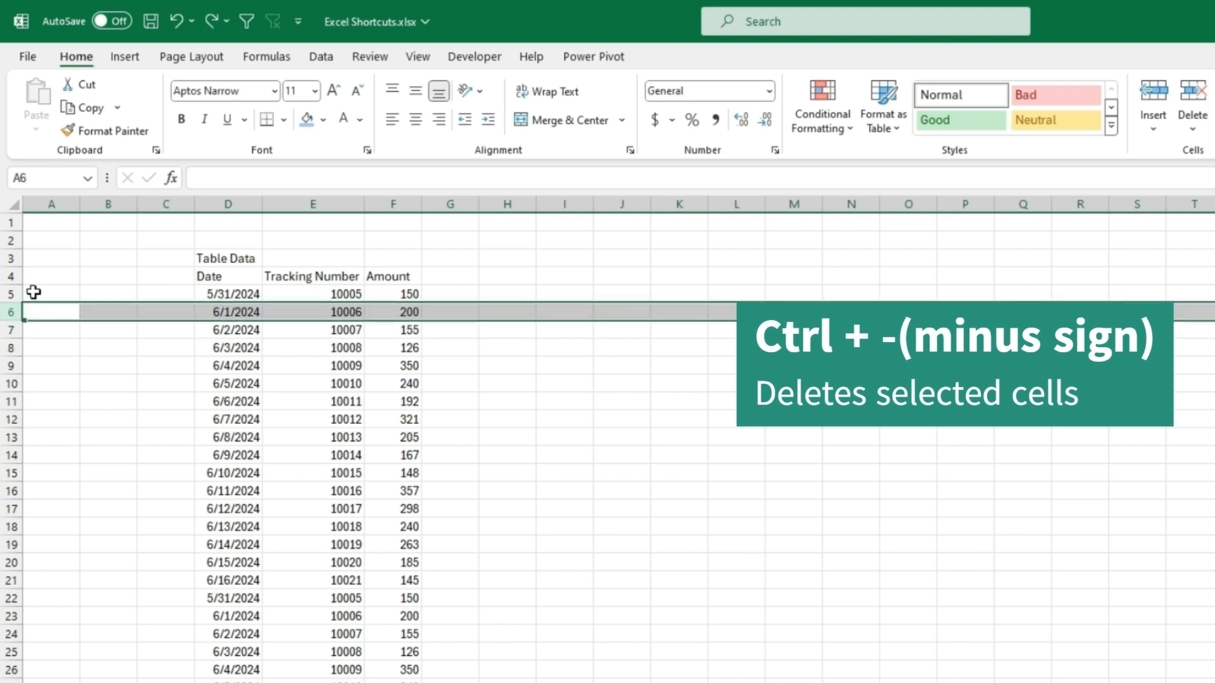
{"action": "key", "text": "ctrl+minus"}
{"action": "key", "text": "ctrl+minus"}
{"action": "key", "text": "ctrl+minus"}
{"action": "key", "text": "ctrl+minus"}
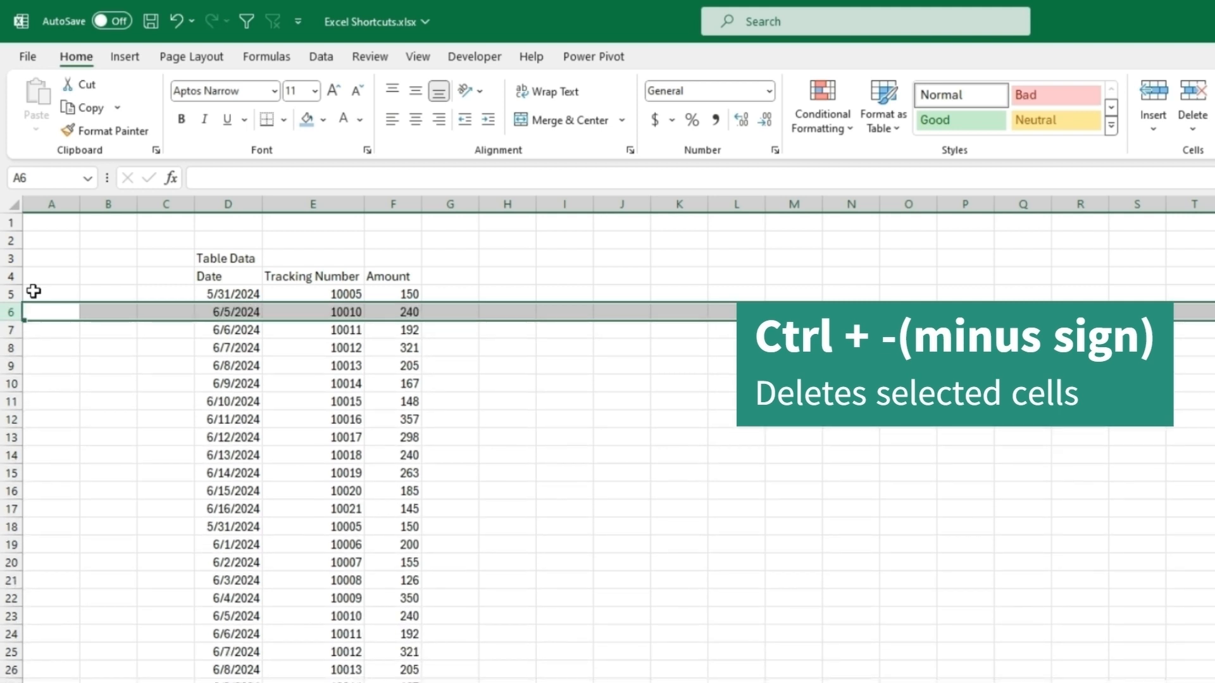
{"action": "key", "text": "ctrl+shift+Down"}
{"action": "key", "text": "ctrl+shift+Up"}
{"action": "key", "text": "Down"}
{"action": "key", "text": "Down"}
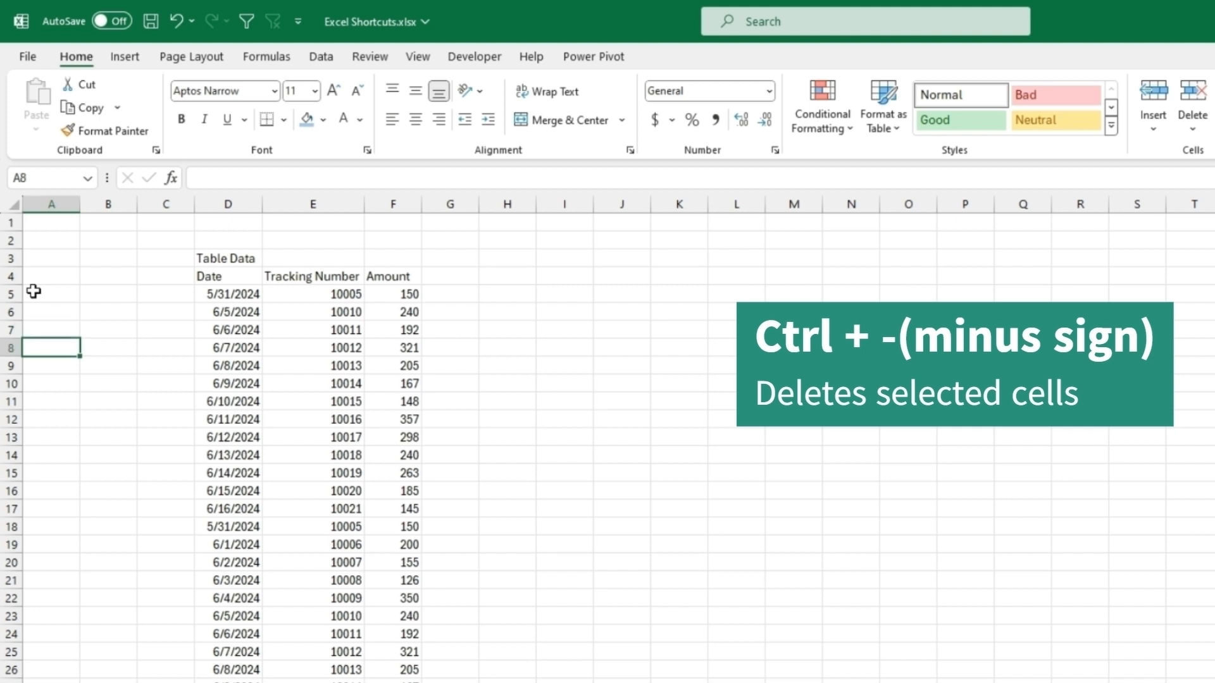
{"action": "key", "text": "Up"}
{"action": "key", "text": "Up"}
Step: Select rows 6 to 10 in full and delete them together
{"action": "key", "text": "shift+space"}
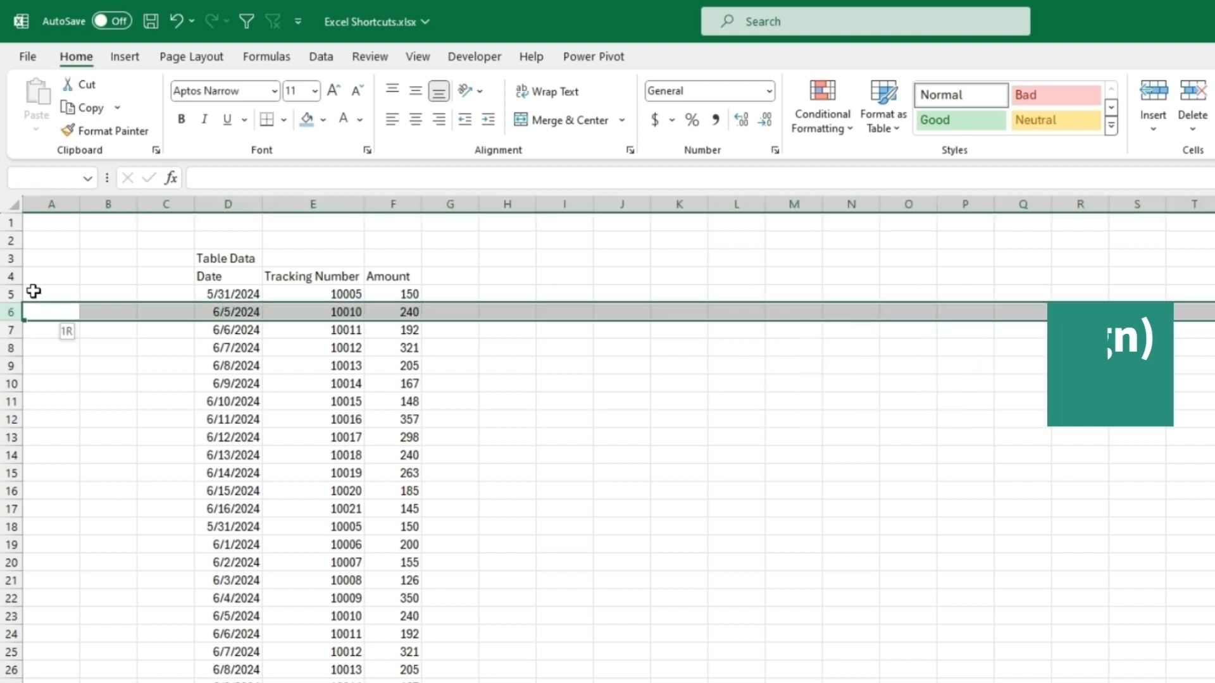
{"action": "key", "text": "shift+Down"}
{"action": "key", "text": "shift+Down"}
{"action": "key", "text": "shift+Down"}
{"action": "key", "text": "shift+Down"}
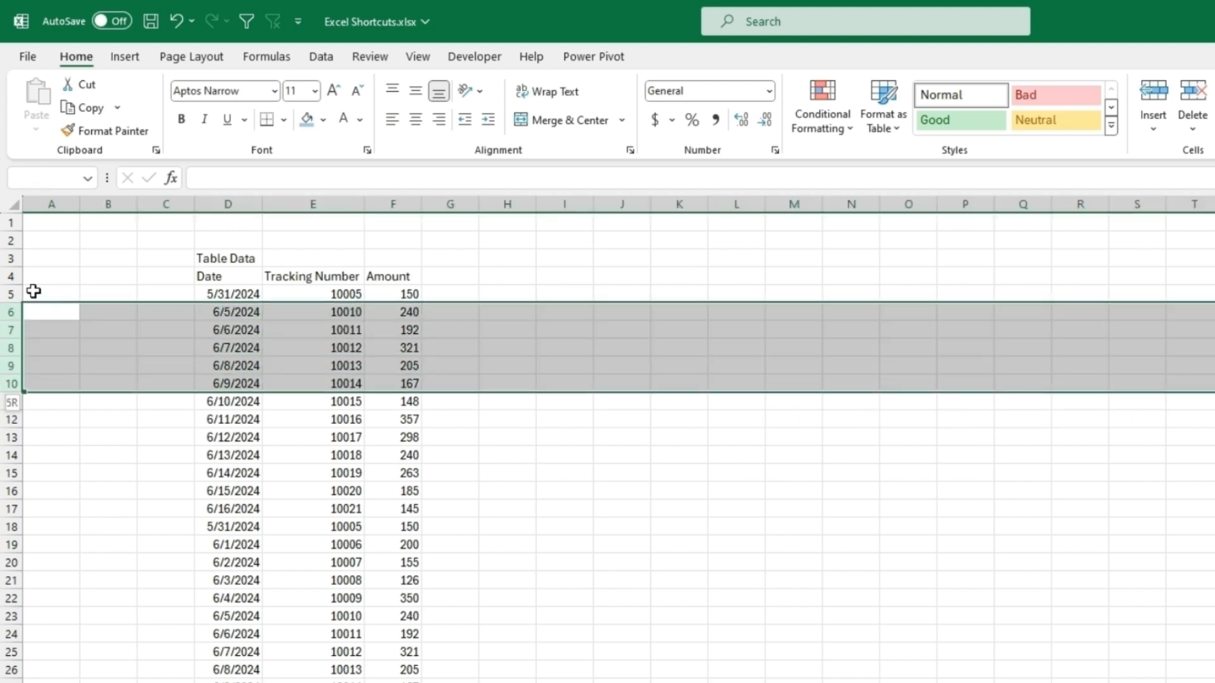
{"action": "key", "text": "ctrl+minus"}
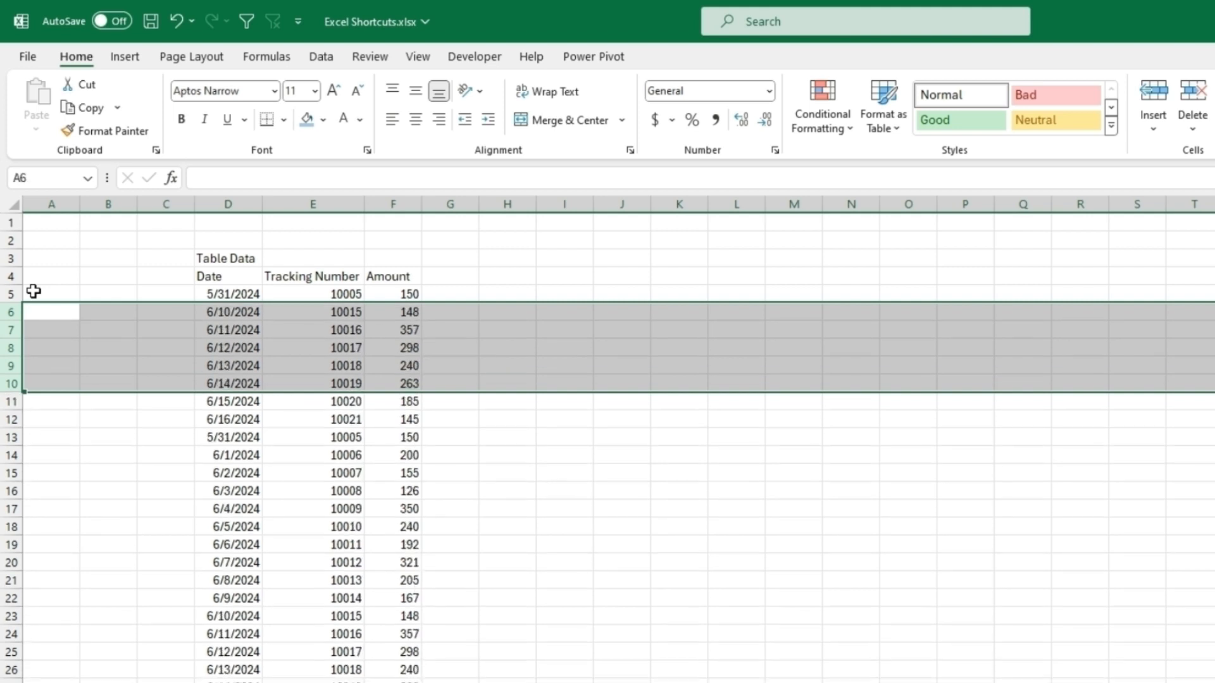
Step: Undo all the row deletions, including the four single ones, and go to cell D6
{"action": "key", "text": "ctrl+z"}
{"action": "key", "text": "ctrl+z"}
{"action": "key", "text": "ctrl+z"}
{"action": "key", "text": "ctrl+z"}
{"action": "key", "text": "ctrl+z"}
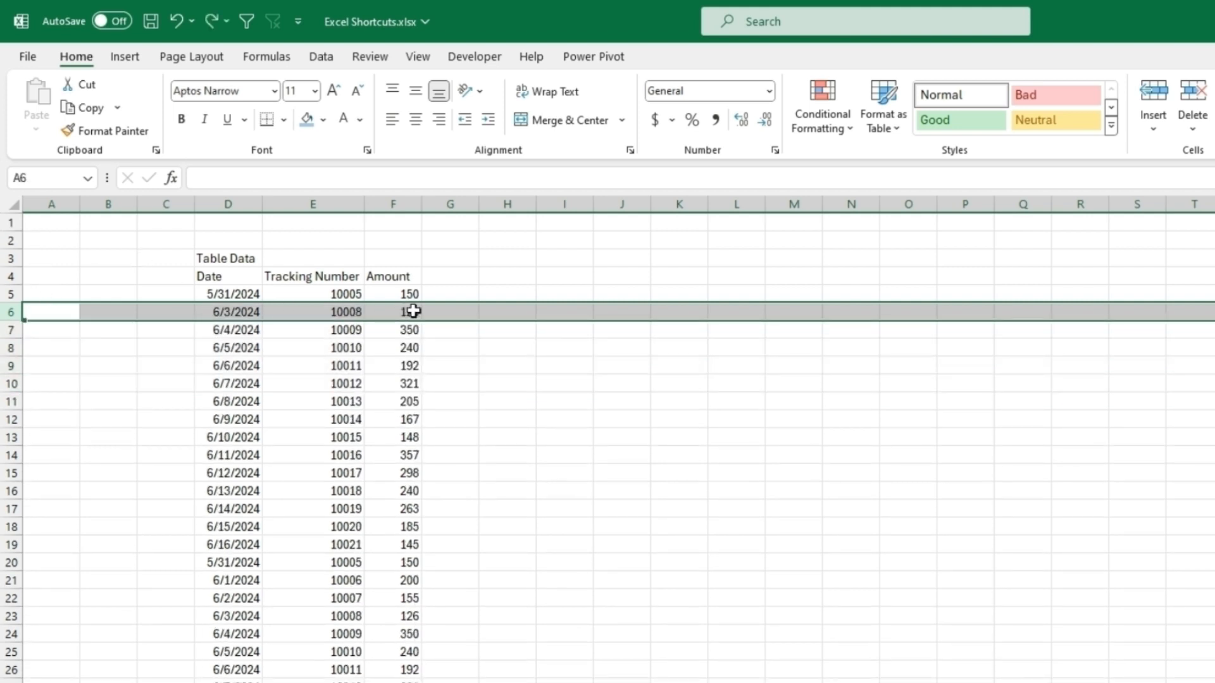
{"action": "left_click", "coordinate": [467, 324]}
{"action": "left_click", "coordinate": [239, 310]}
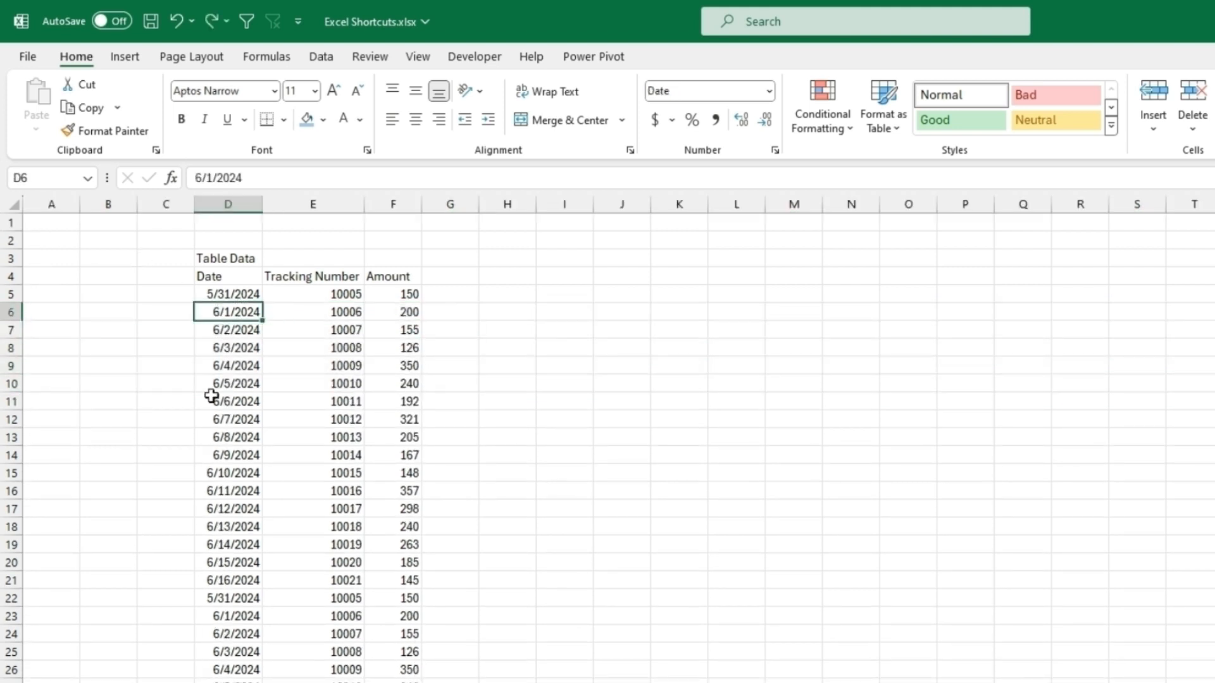
Step: Insert a blank cell at D7 with the Shift cells down option and undo the insertion
{"action": "left_click", "coordinate": [238, 330]}
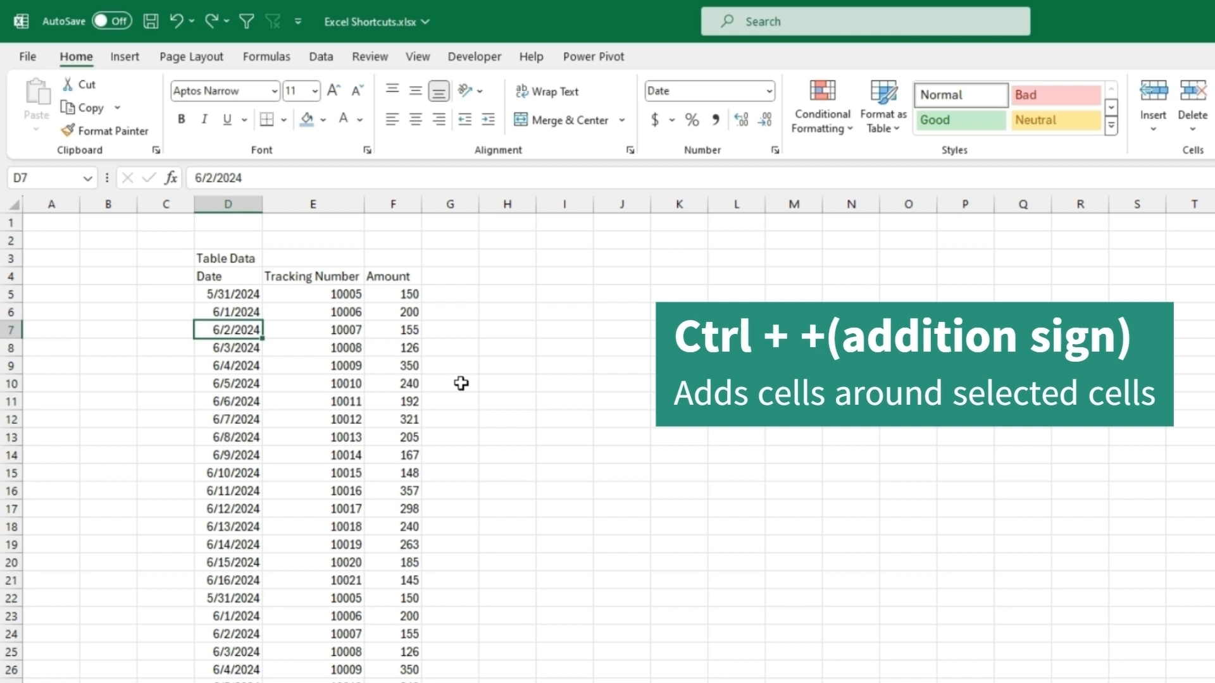
{"action": "key", "text": "ctrl+plus"}
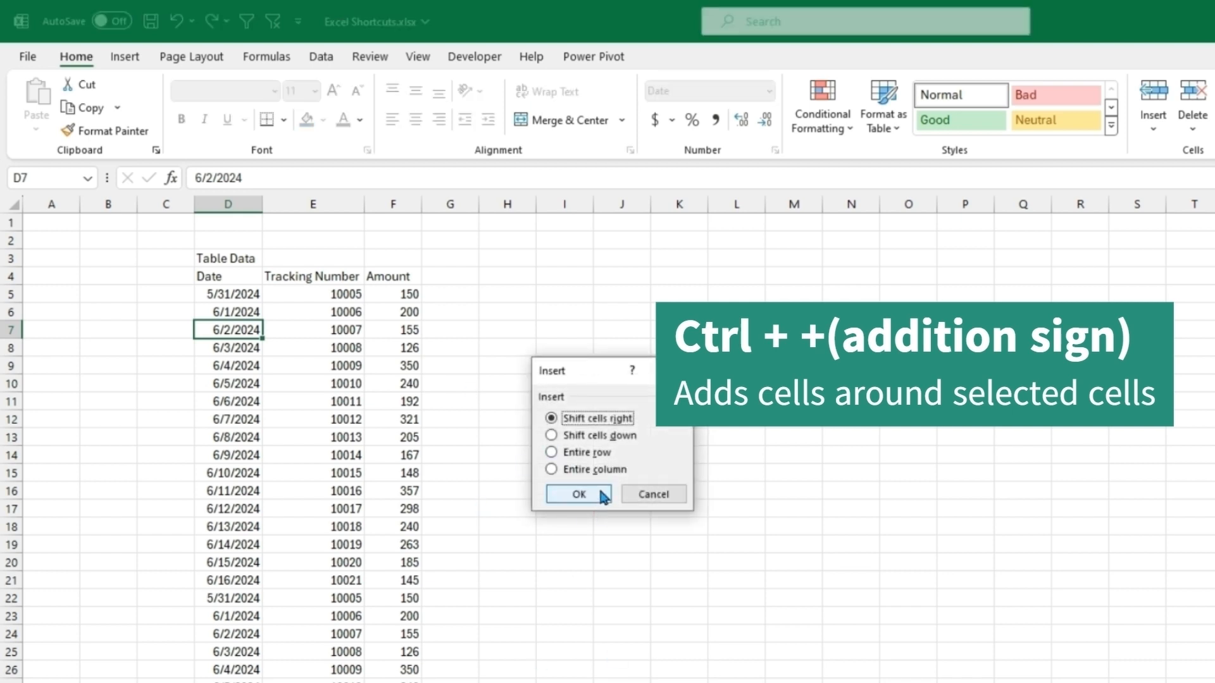
{"action": "left_click", "coordinate": [592, 436]}
{"action": "left_click", "coordinate": [577, 497]}
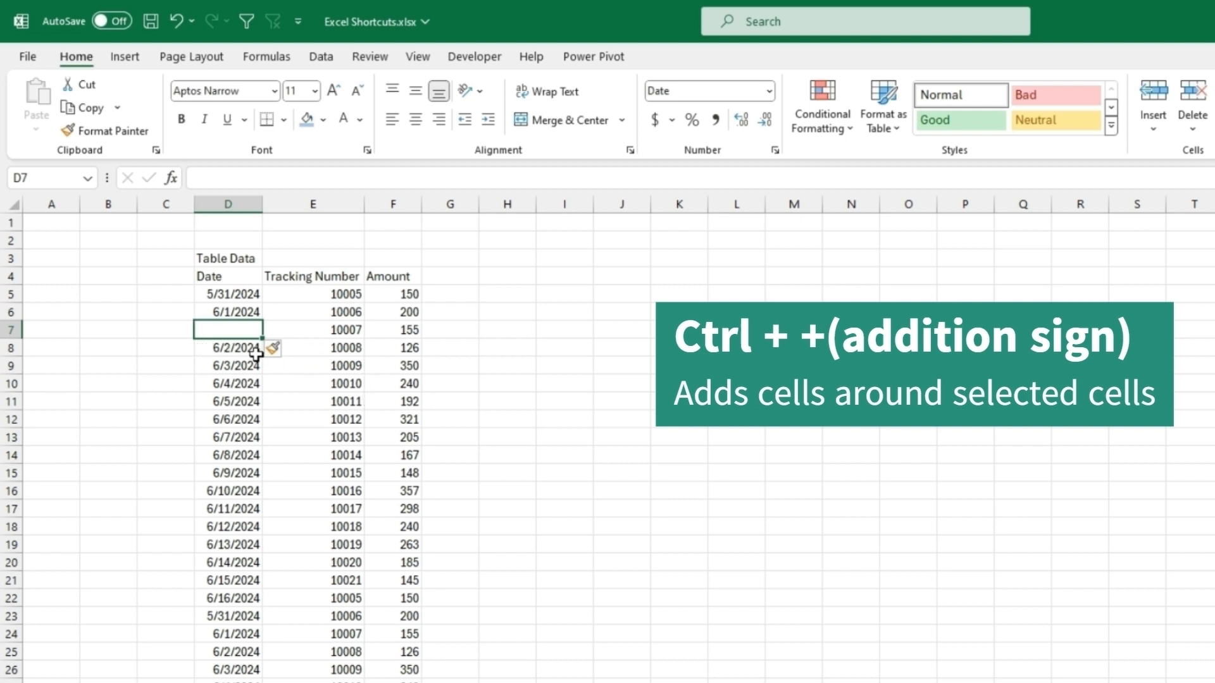
{"action": "key", "text": "ctrl+z"}
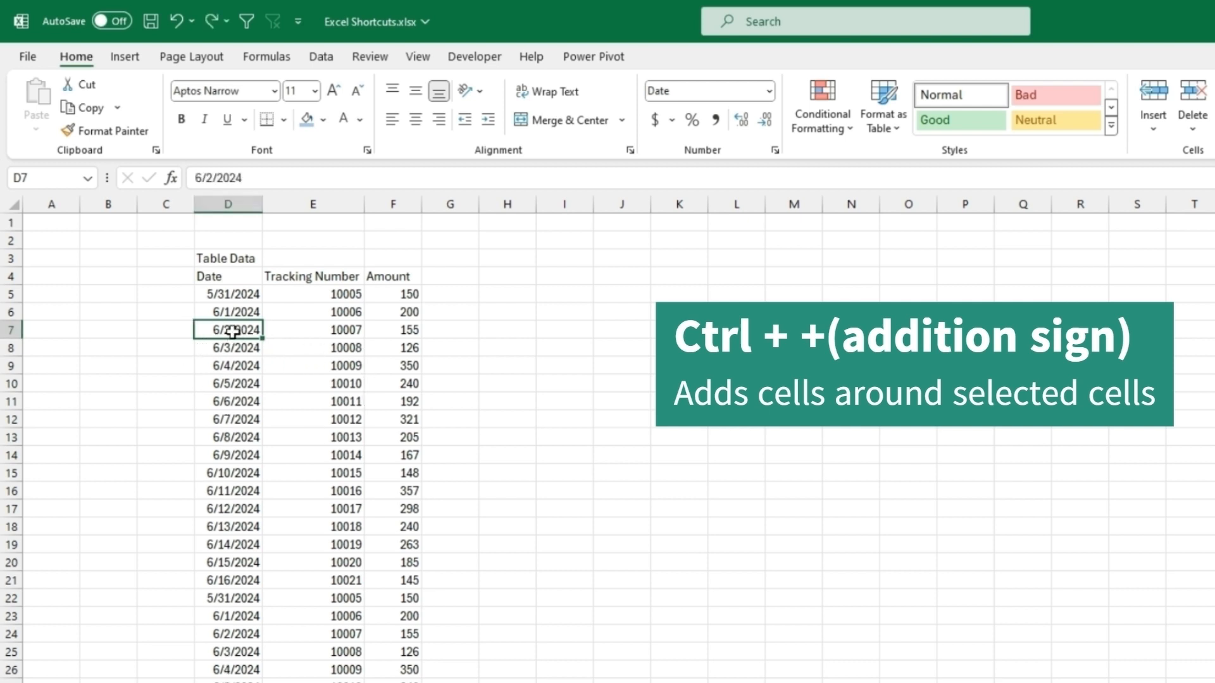
Step: Insert blank cells across D7:F7 with the Shift cells down option and undo the insertion
{"action": "key", "text": "shift+Right"}
{"action": "key", "text": "shift+Right"}
{"action": "key", "text": "ctrl+plus"}
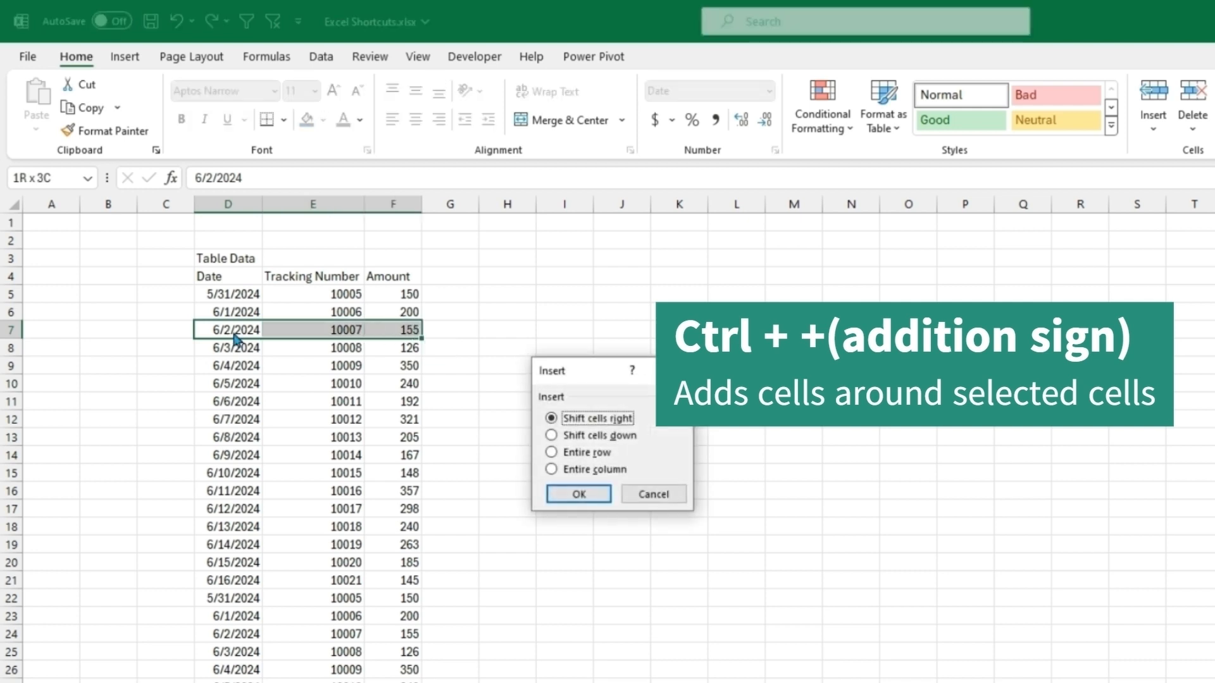
{"action": "left_click", "coordinate": [575, 452]}
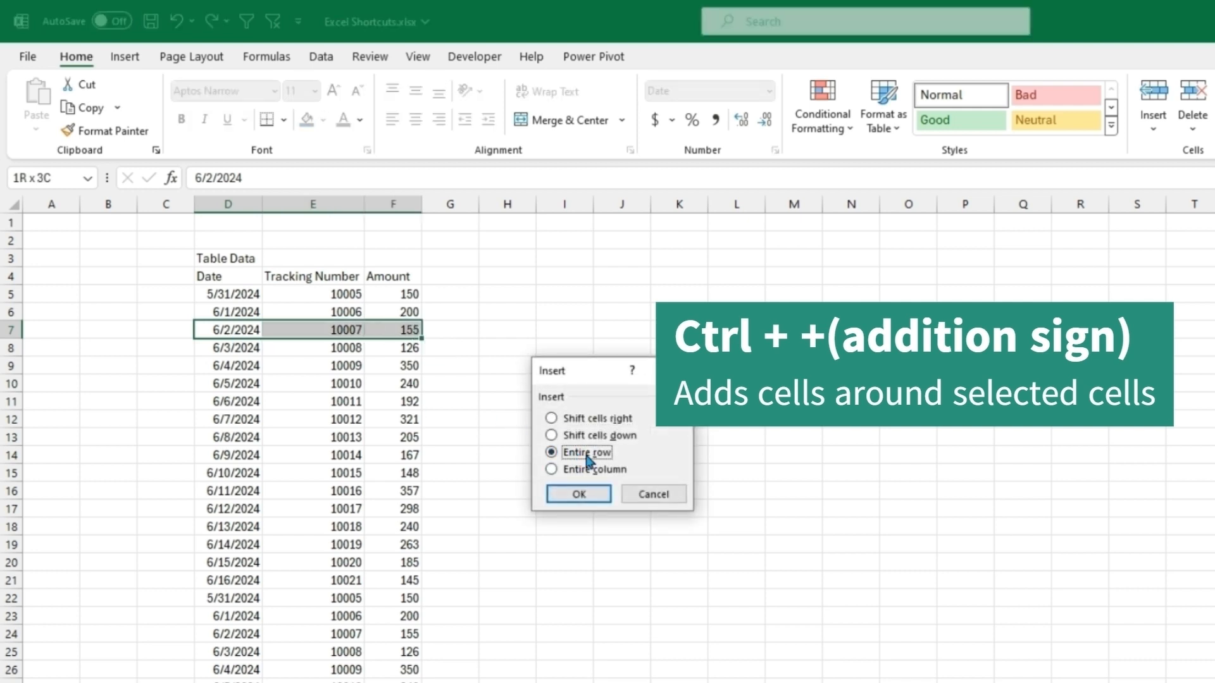
{"action": "left_click", "coordinate": [595, 435]}
{"action": "left_click", "coordinate": [578, 495]}
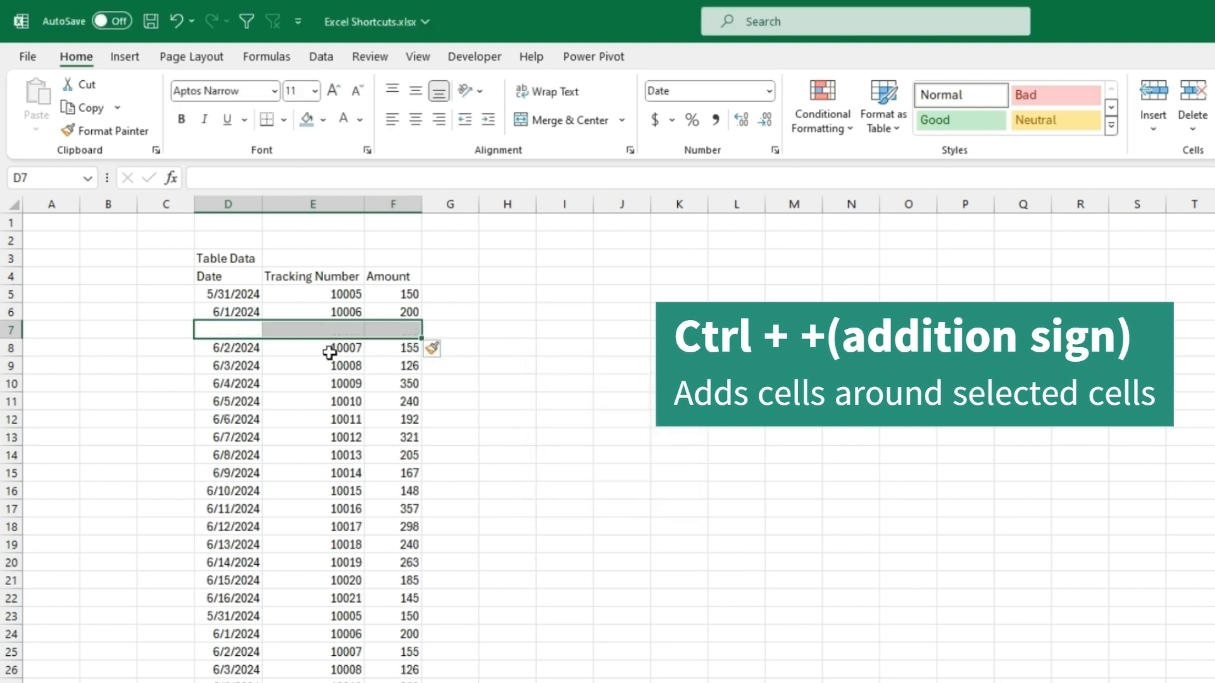
{"action": "key", "text": "ctrl+z"}
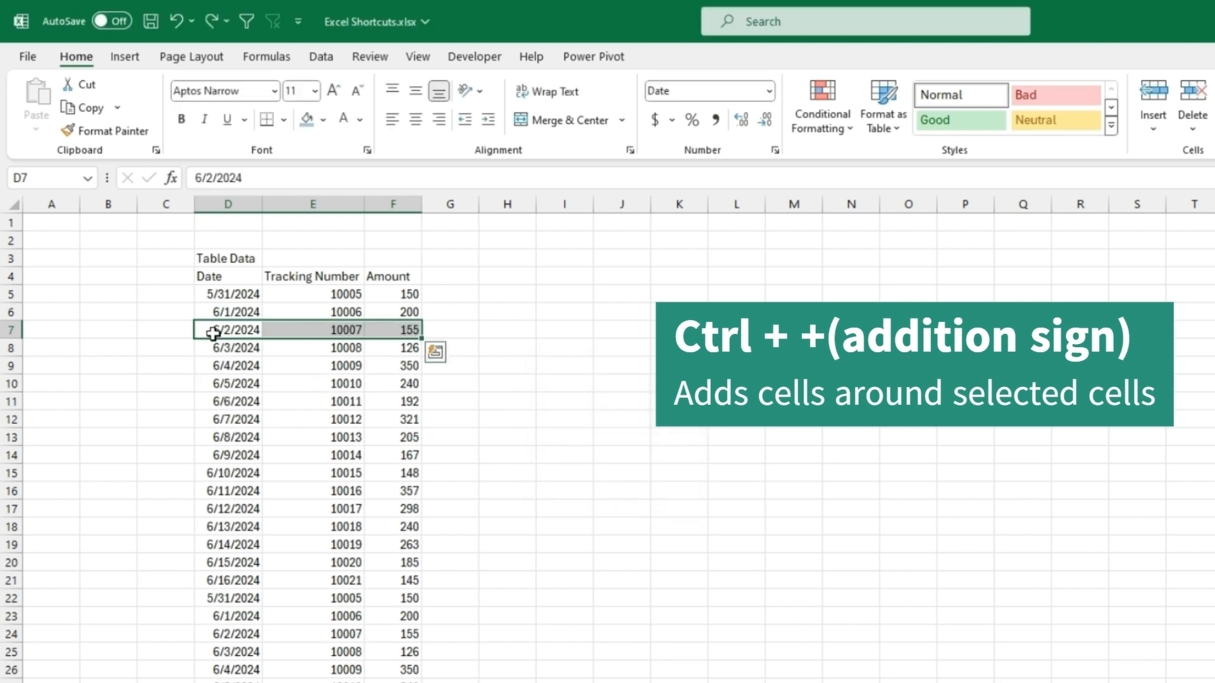
Step: Insert one blank column before the Tracking Number column and undo the insertion
{"action": "left_click", "coordinate": [341, 205]}
{"action": "right_click", "coordinate": [318, 293]}
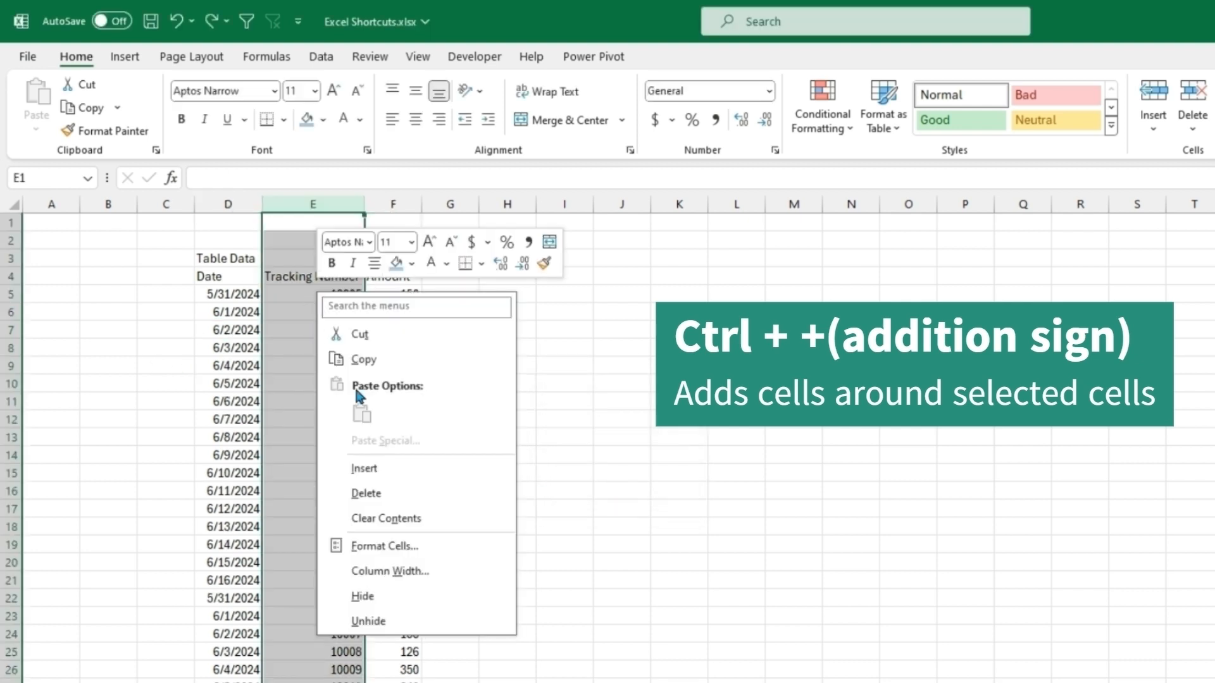
{"action": "key", "text": "Escape"}
{"action": "key", "text": "ctrl+plus"}
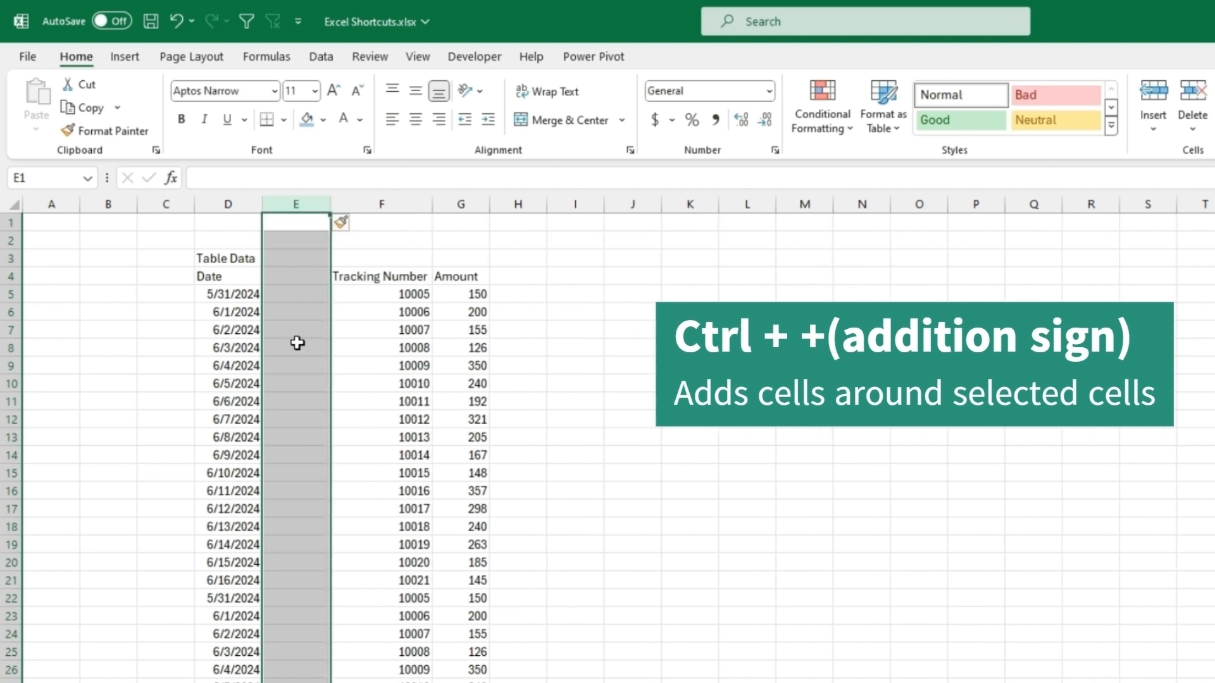
{"action": "key", "text": "ctrl+z"}
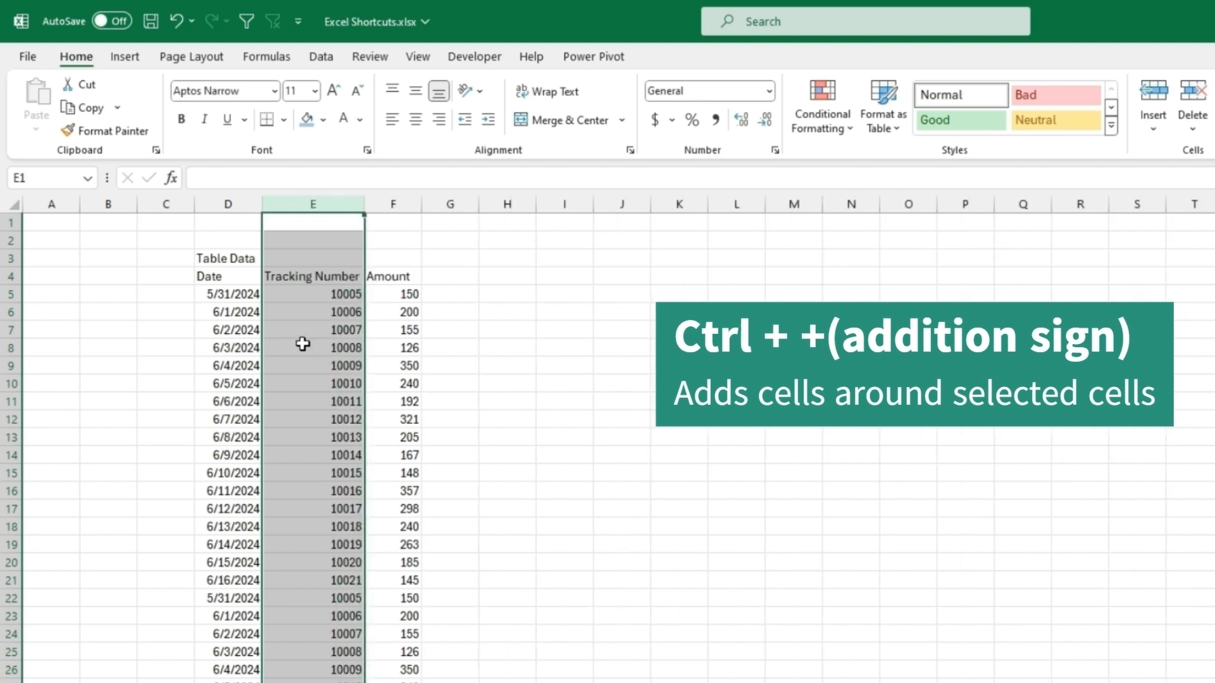
Step: Insert three blank columns before the Tracking Number column and undo all three insertions
{"action": "key", "text": "ctrl+plus"}
{"action": "key", "text": "ctrl+plus"}
{"action": "key", "text": "ctrl+plus"}
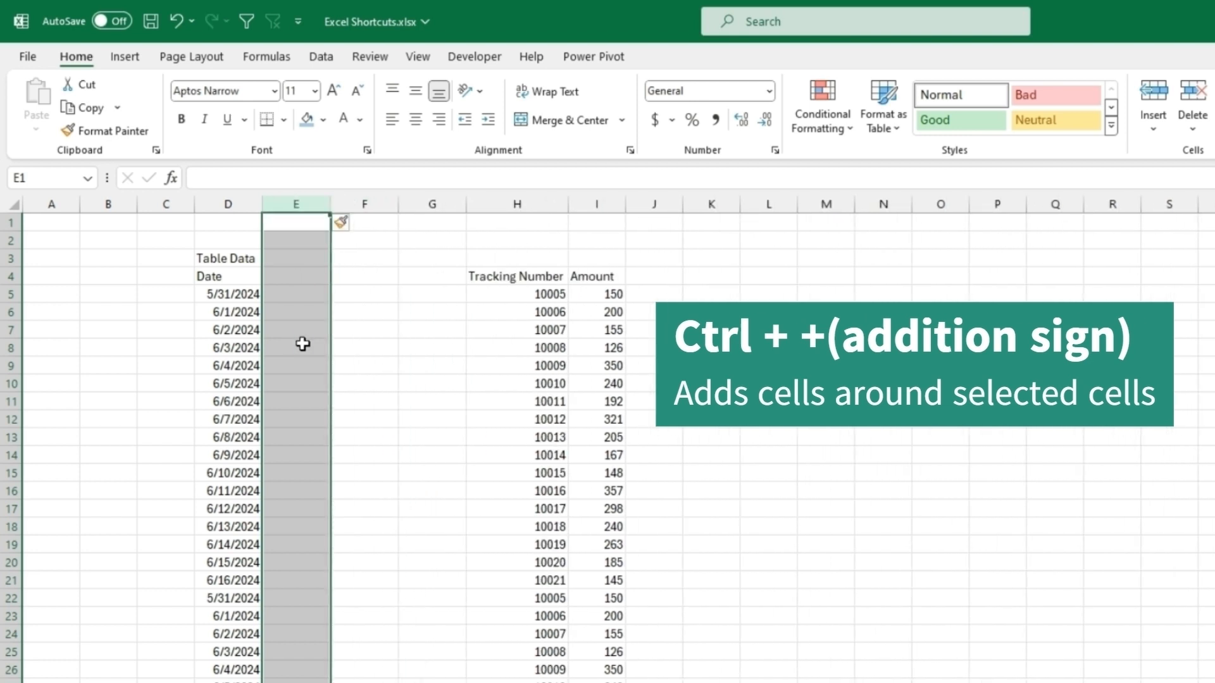
{"action": "key", "text": "ctrl+z"}
{"action": "key", "text": "ctrl+z"}
{"action": "key", "text": "ctrl+z"}
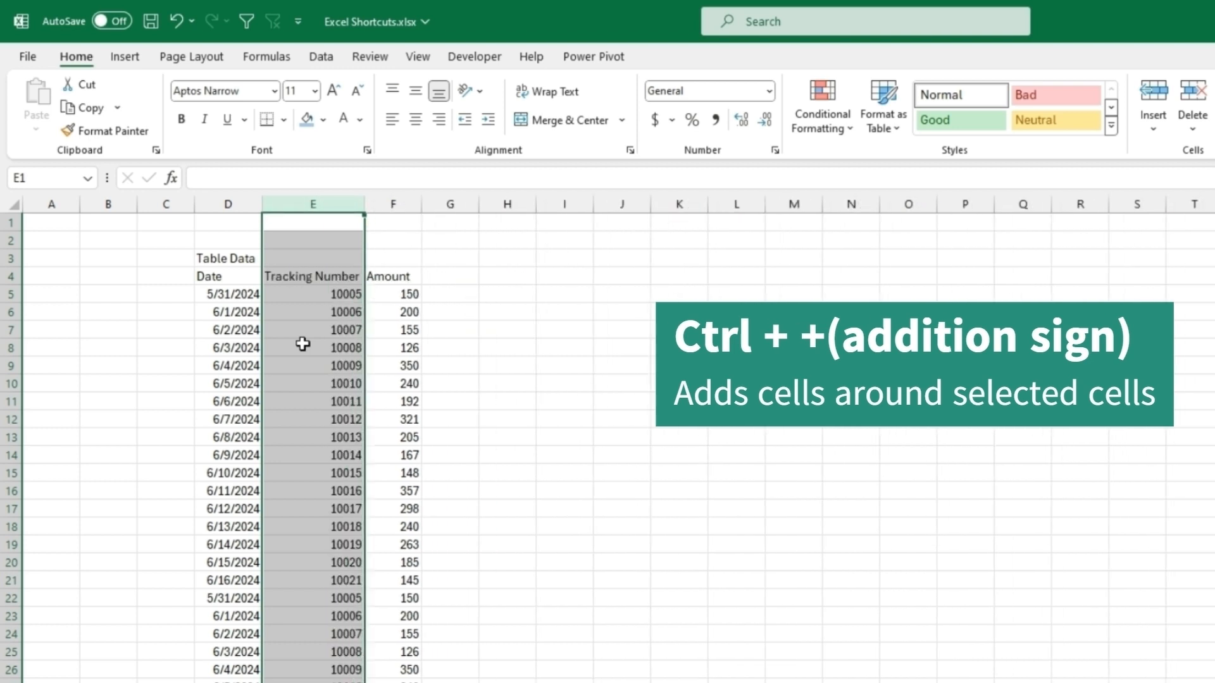
Step: Insert a blank row above row 6, undo the insertion, and go to cell D8
{"action": "left_click", "coordinate": [18, 313]}
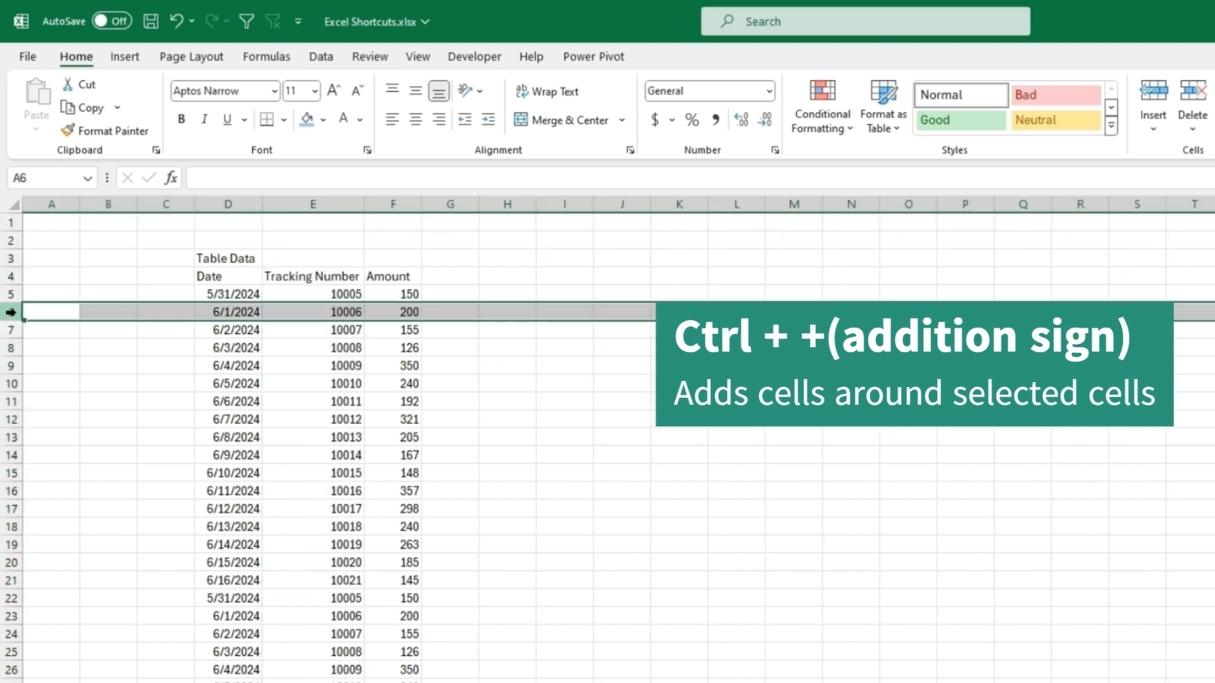
{"action": "key", "text": "ctrl+plus"}
{"action": "key", "text": "ctrl+z"}
{"action": "left_click", "coordinate": [256, 347]}
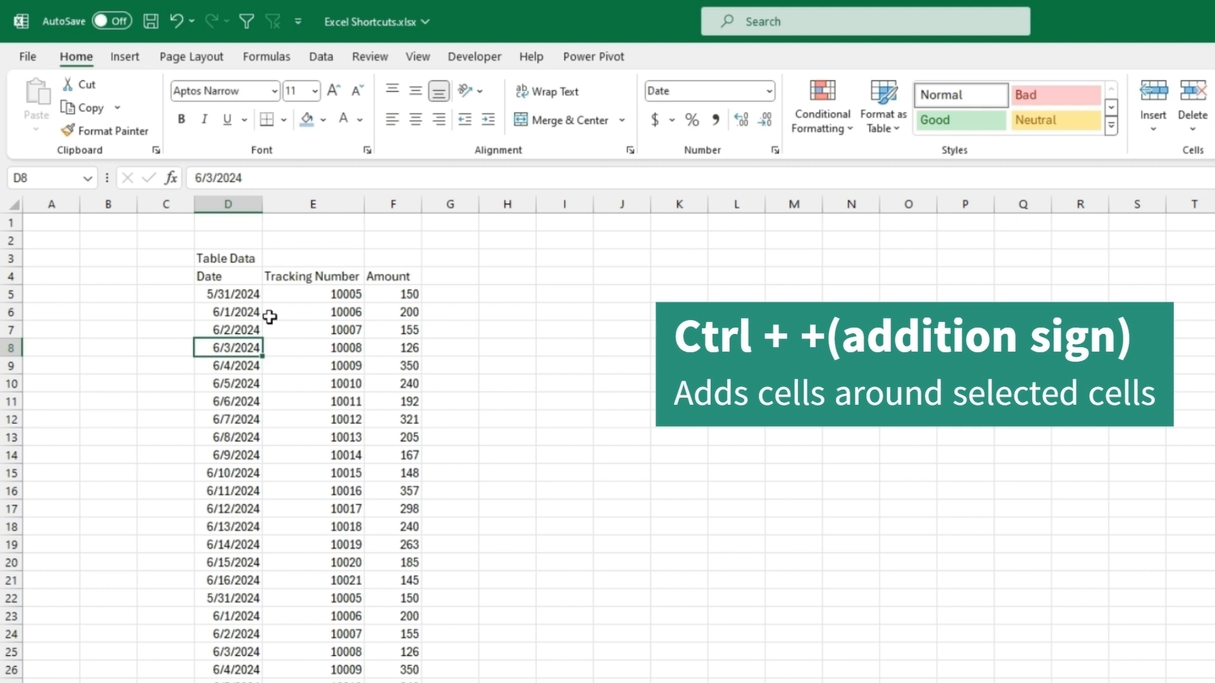
Step: Hide row 5 from cell F5 and undo the hiding
{"action": "left_click", "coordinate": [388, 295]}
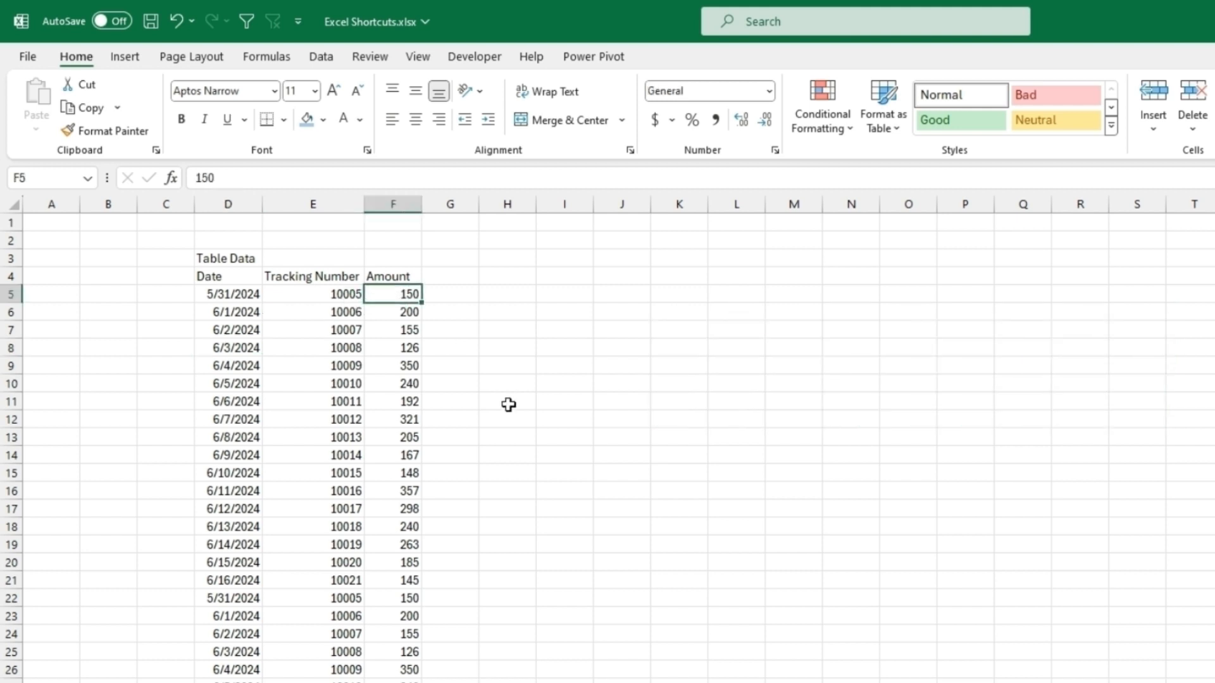
{"action": "key", "text": "ctrl+9"}
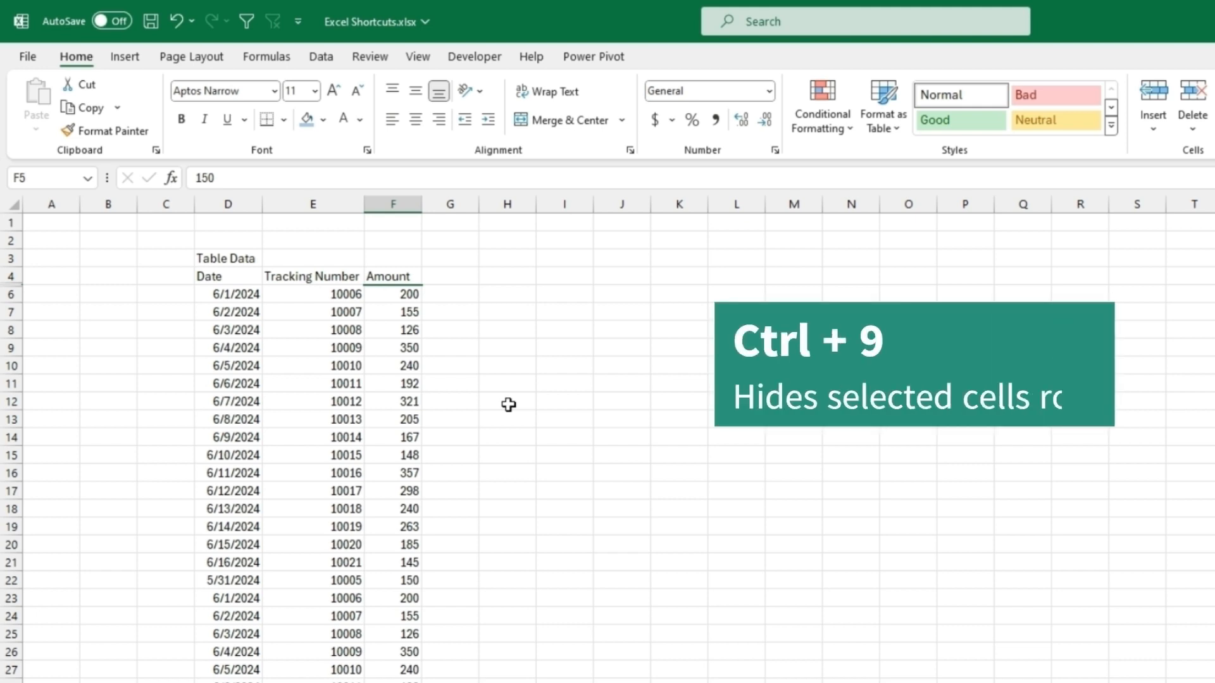
{"action": "key", "text": "ctrl+z"}
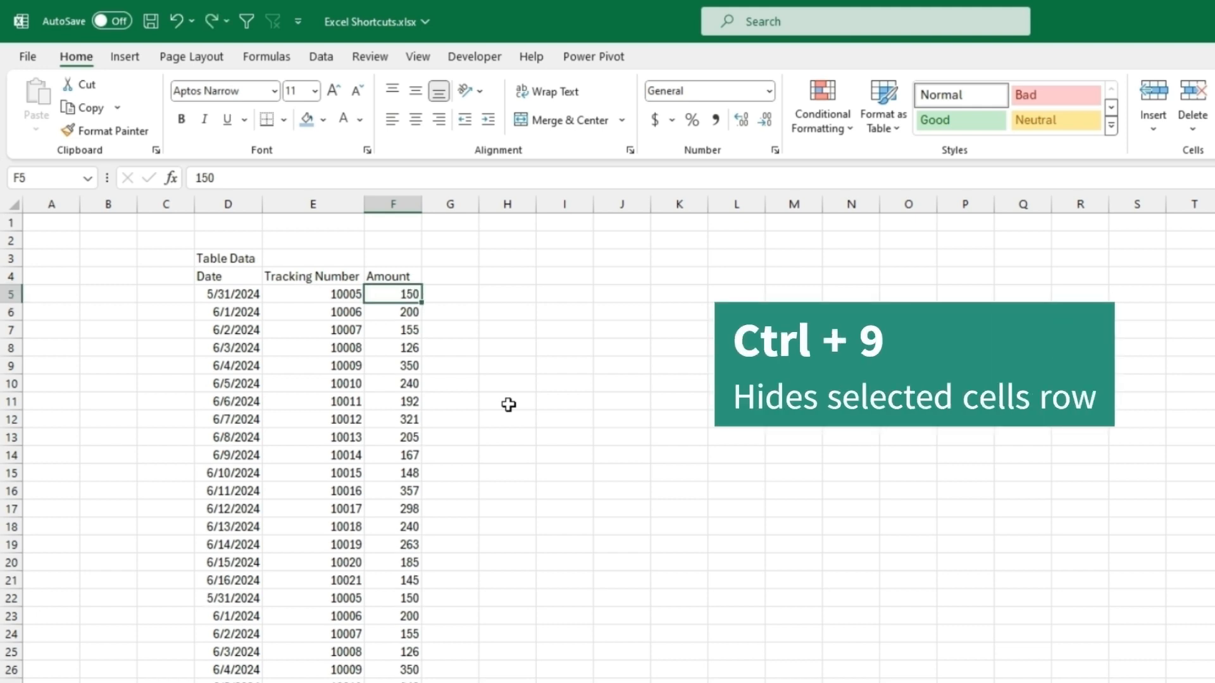
Step: Hide row 8 from cell F8 and undo the hiding
{"action": "left_click", "coordinate": [410, 348]}
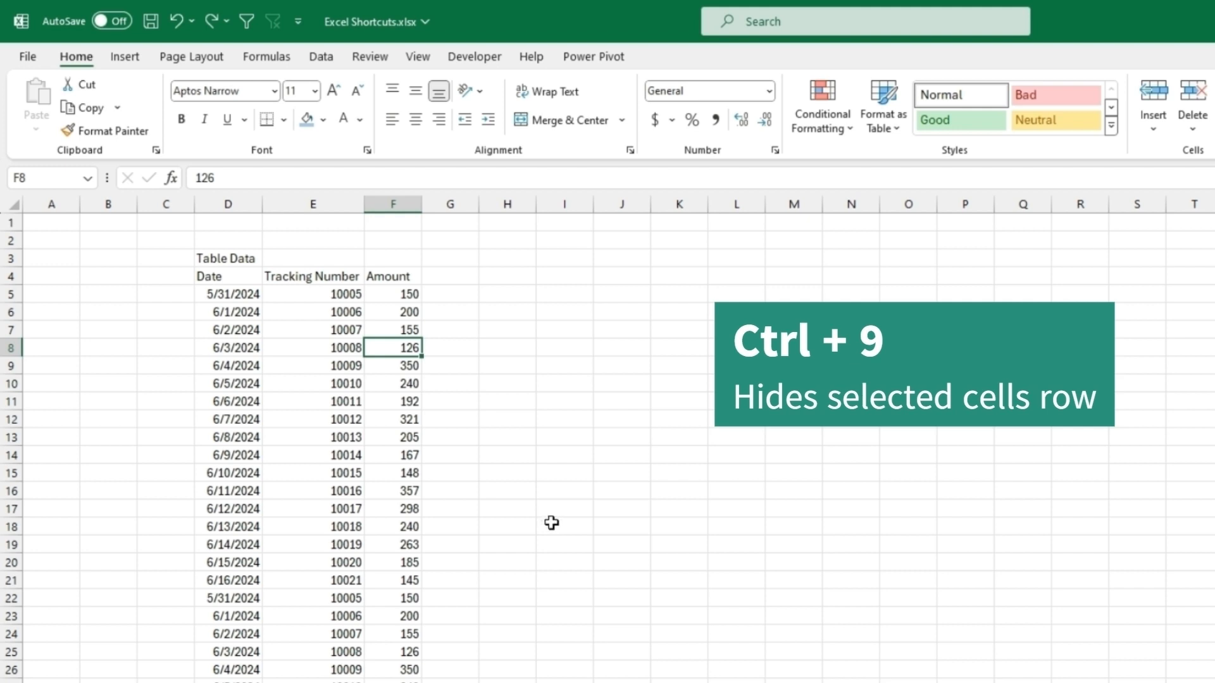
{"action": "key", "text": "ctrl+9"}
{"action": "key", "text": "ctrl+z"}
Step: Go along row 8 to cell A8, hide row 8 and column A, and undo both
{"action": "left_click", "coordinate": [270, 349]}
{"action": "left_click", "coordinate": [227, 348]}
{"action": "left_click", "coordinate": [399, 349]}
{"action": "left_click", "coordinate": [64, 348]}
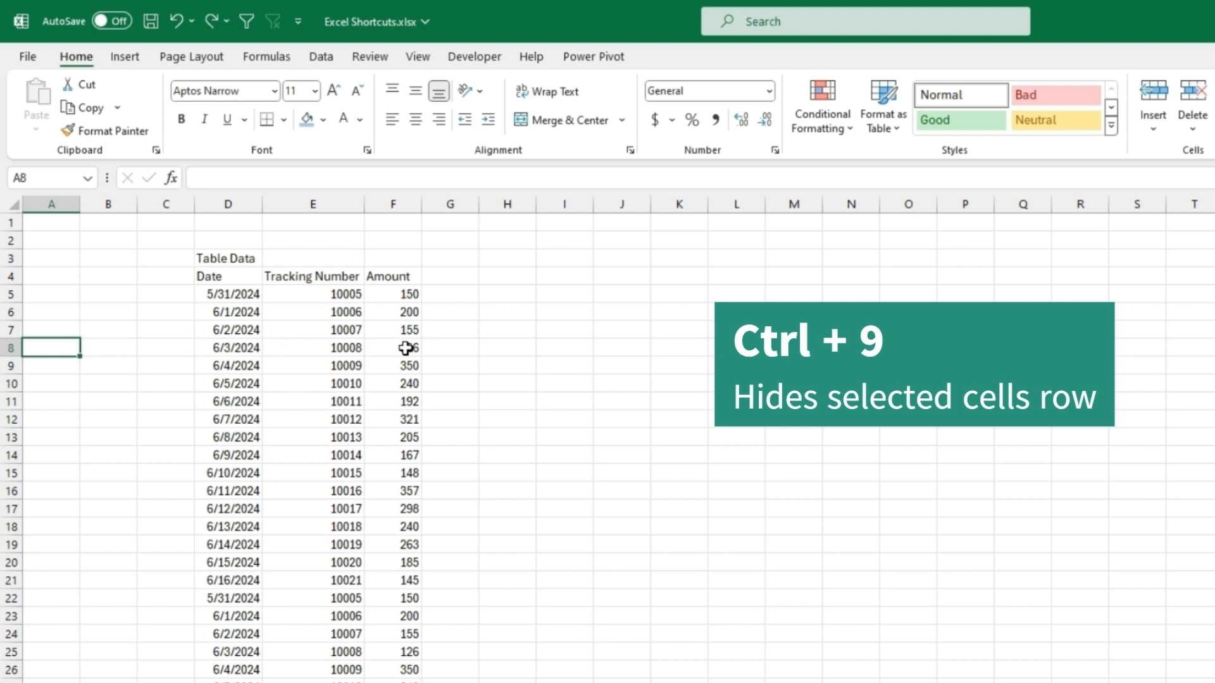
{"action": "key", "text": "ctrl+9"}
{"action": "key", "text": "ctrl+0"}
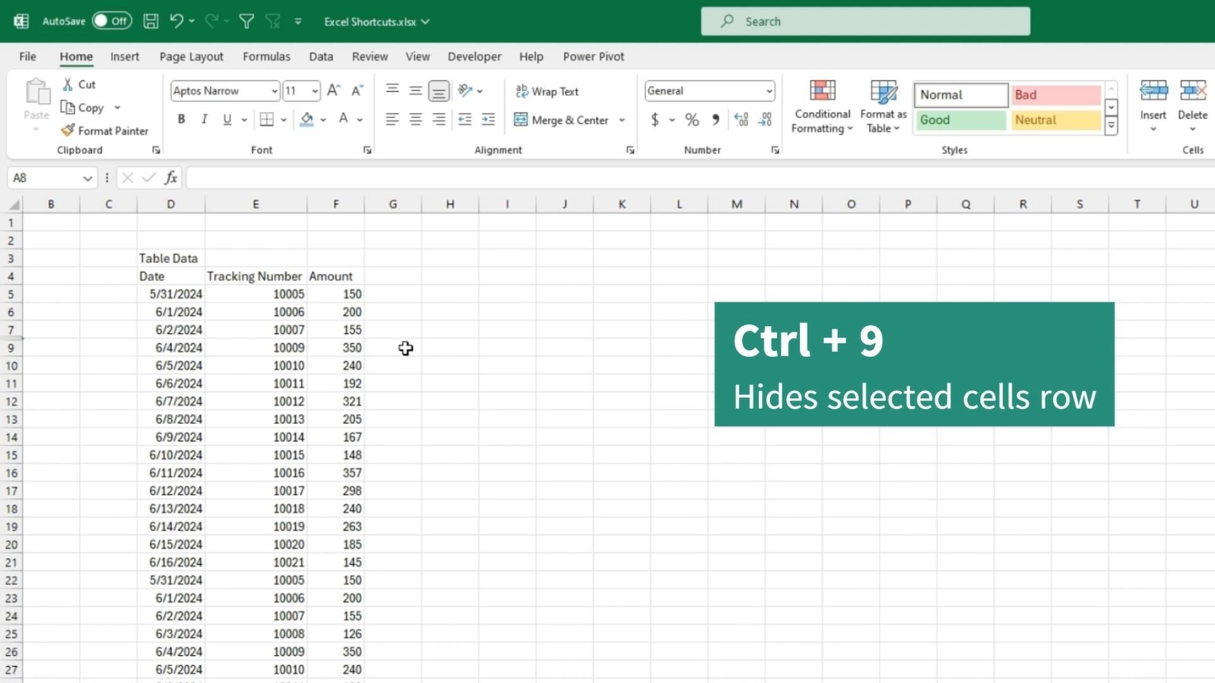
{"action": "key", "text": "ctrl+z"}
{"action": "key", "text": "ctrl+z"}
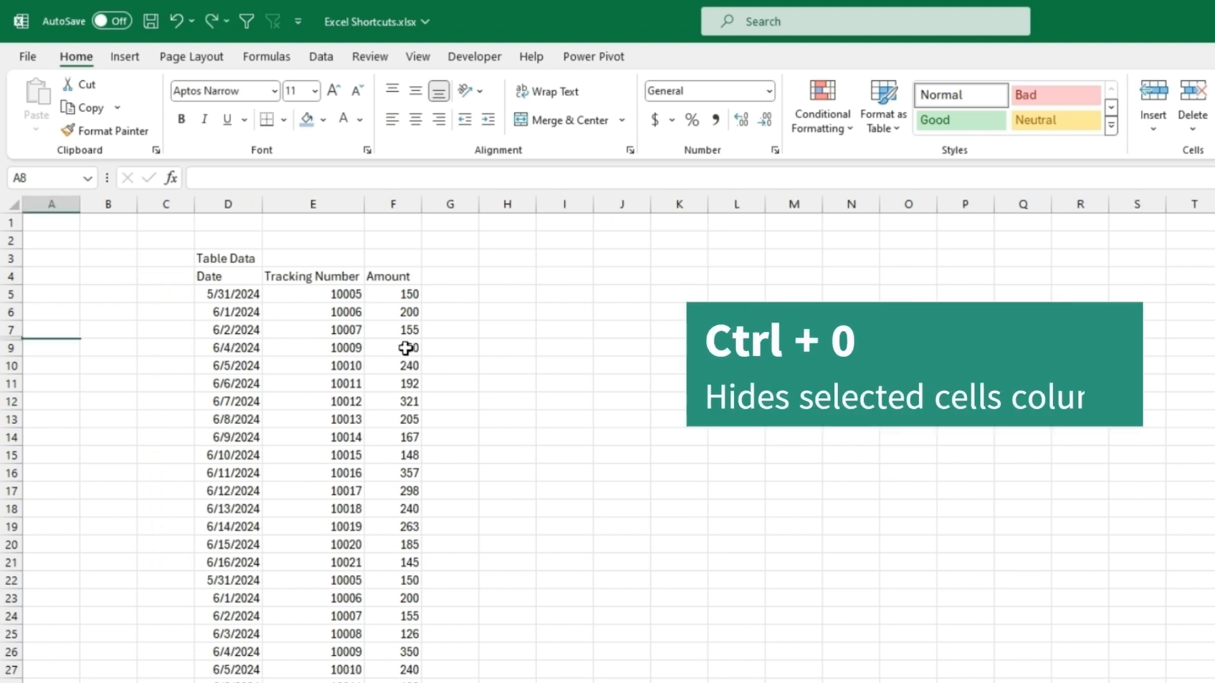
Step: Hide column E from cell E6 and undo the hiding
{"action": "left_click", "coordinate": [315, 205]}
{"action": "left_click", "coordinate": [377, 280]}
{"action": "left_click", "coordinate": [329, 319]}
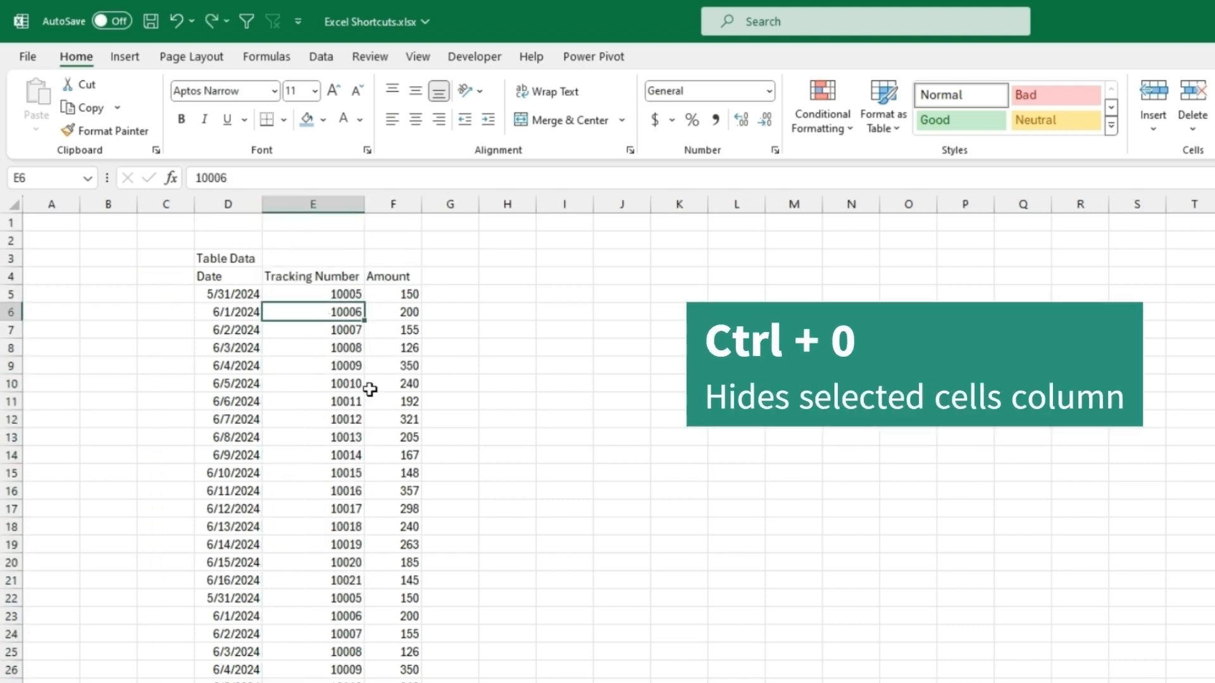
{"action": "key", "text": "ctrl+0"}
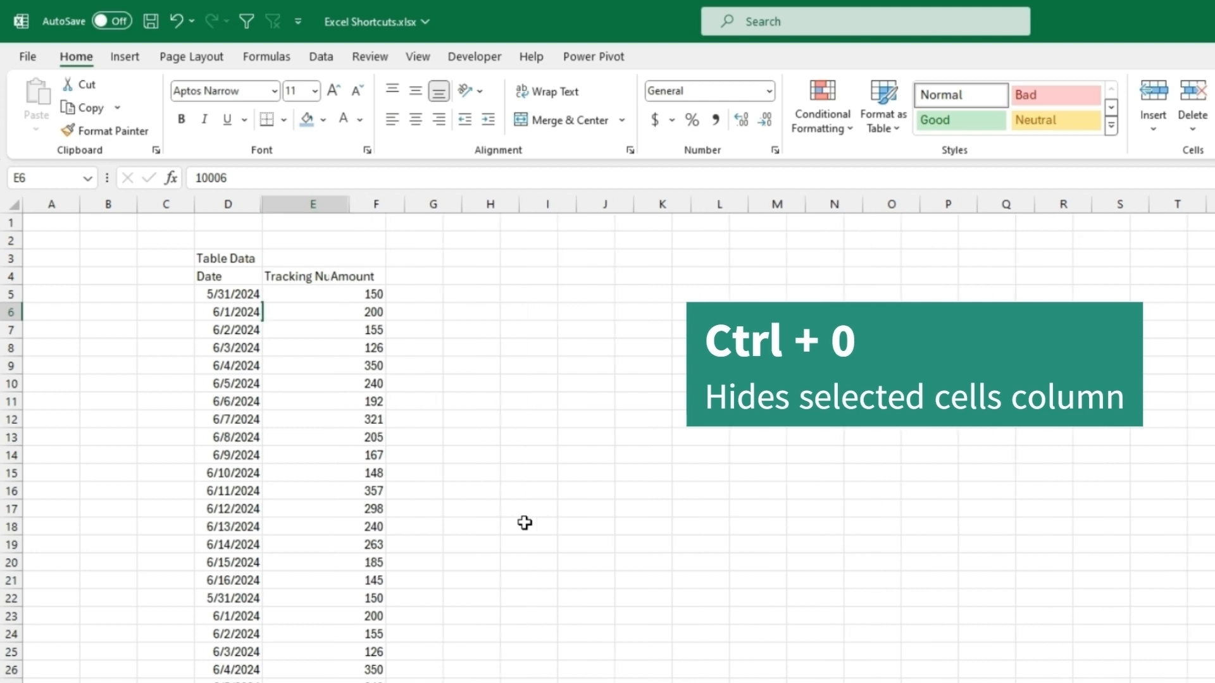
{"action": "key", "text": "ctrl+z"}
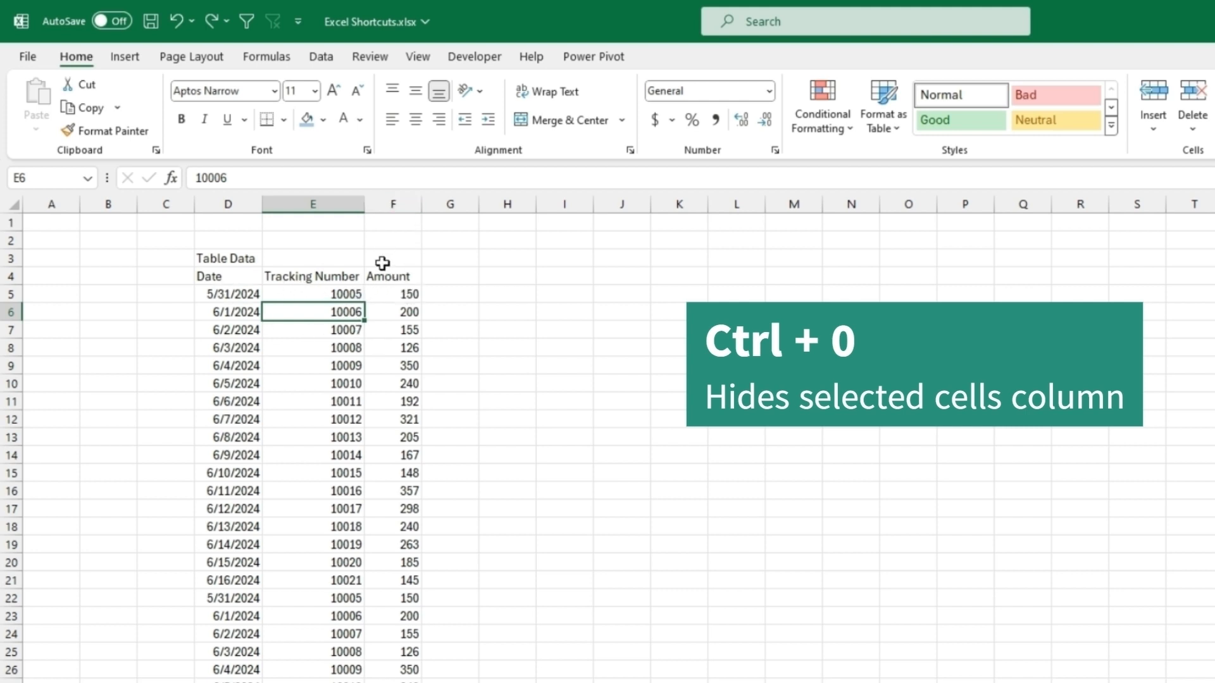
Step: Hide column F from cell F11 and undo the hiding
{"action": "left_click", "coordinate": [394, 401]}
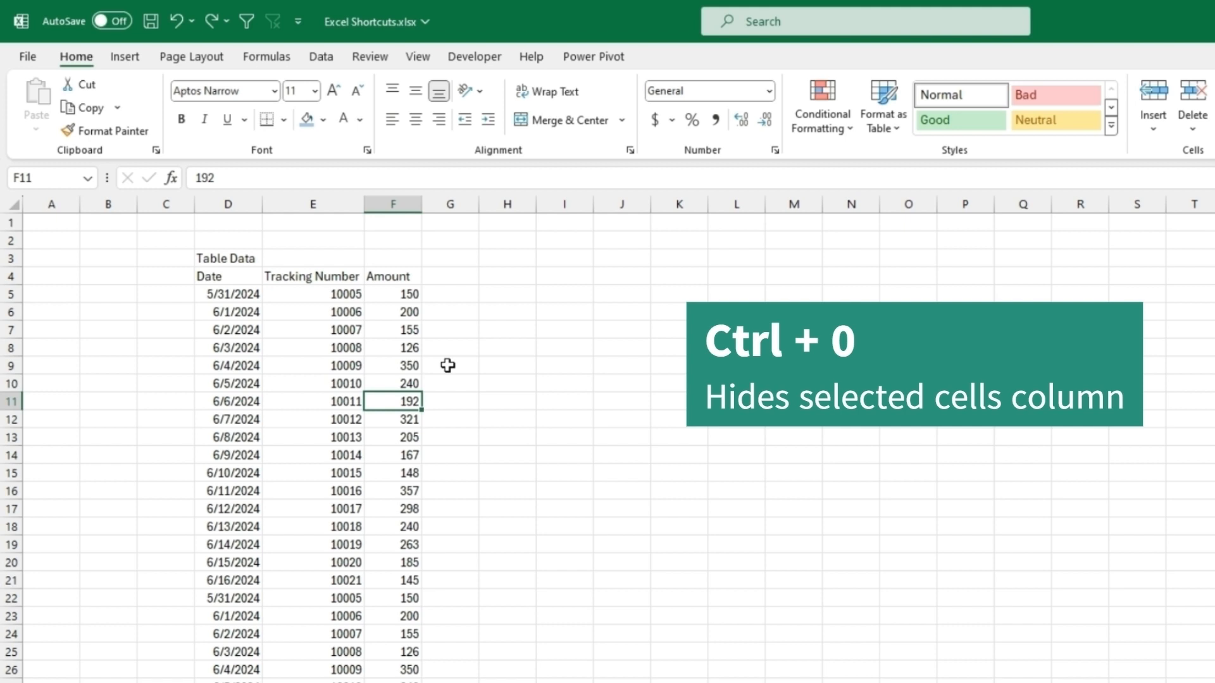
{"action": "key", "text": "ctrl+0"}
{"action": "key", "text": "ctrl+z"}
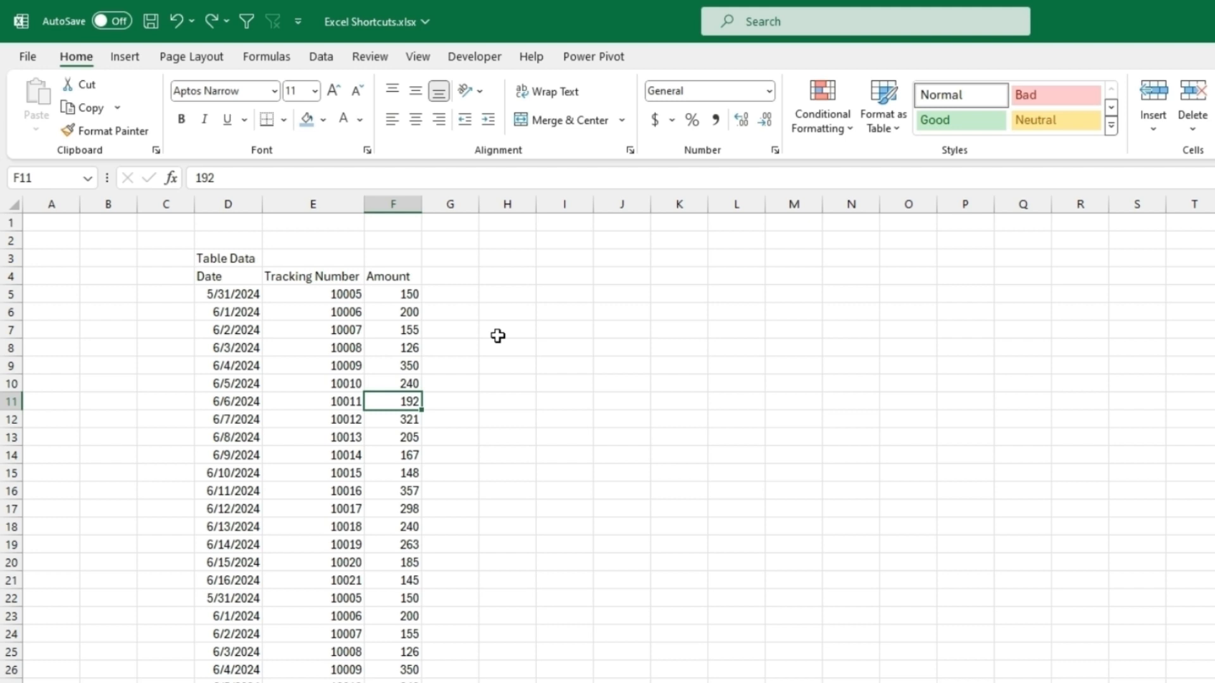
Step: Bring up the file-opening page and return to the sheet, and start closing the workbook but cancel
{"action": "key", "text": "ctrl+o"}
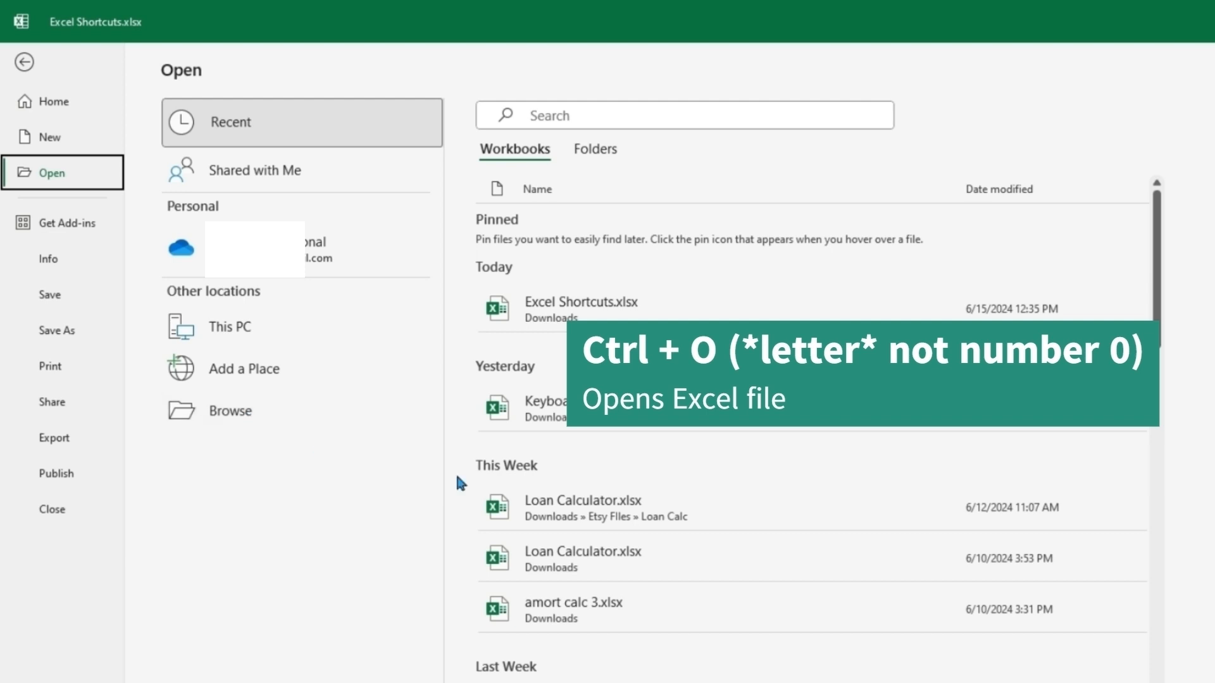
{"action": "left_click", "coordinate": [27, 62]}
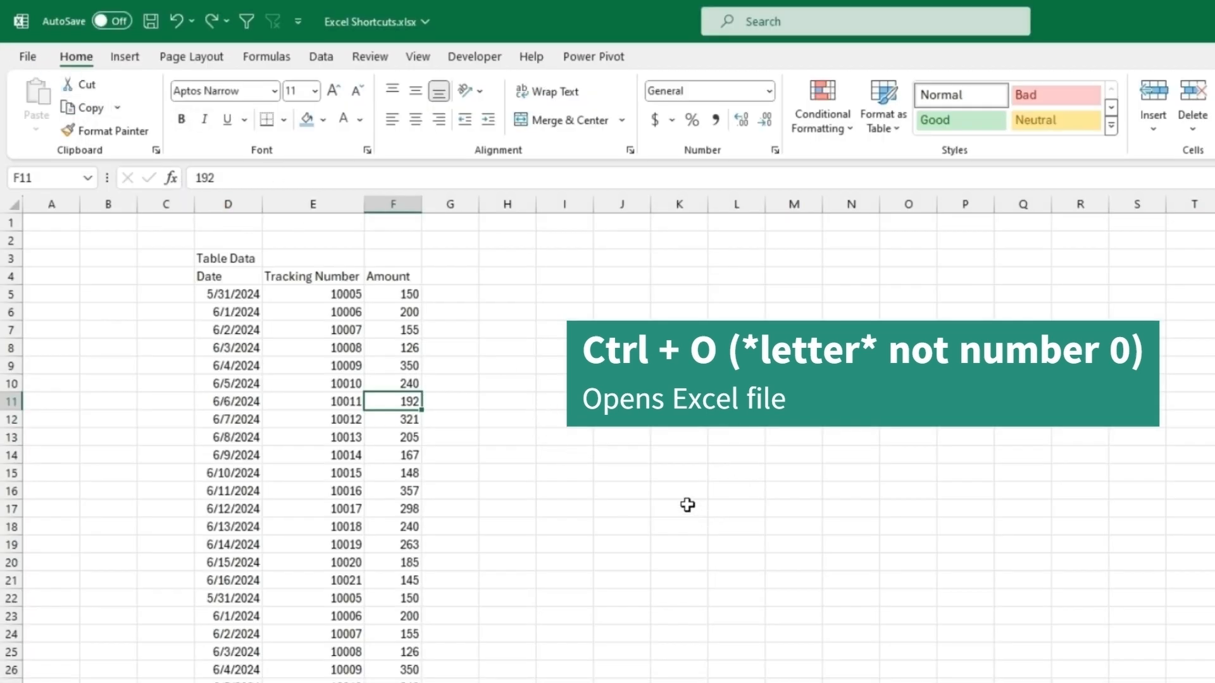
{"action": "key", "text": "ctrl+w"}
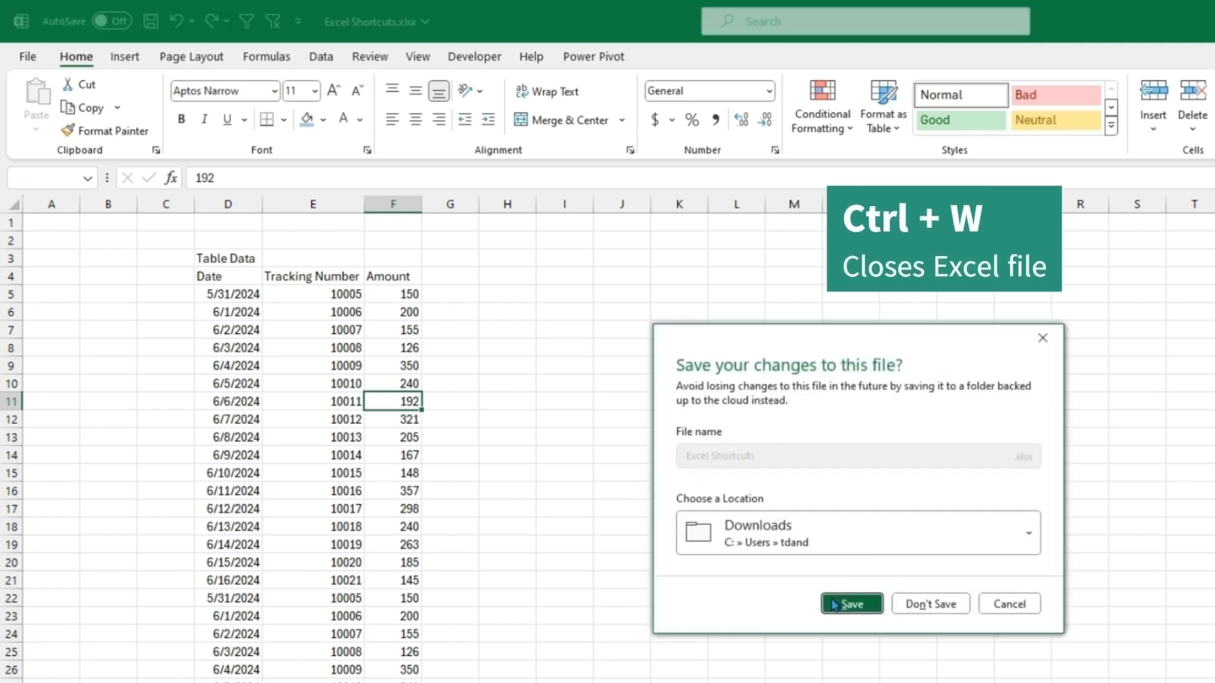
{"action": "left_click", "coordinate": [1038, 338]}
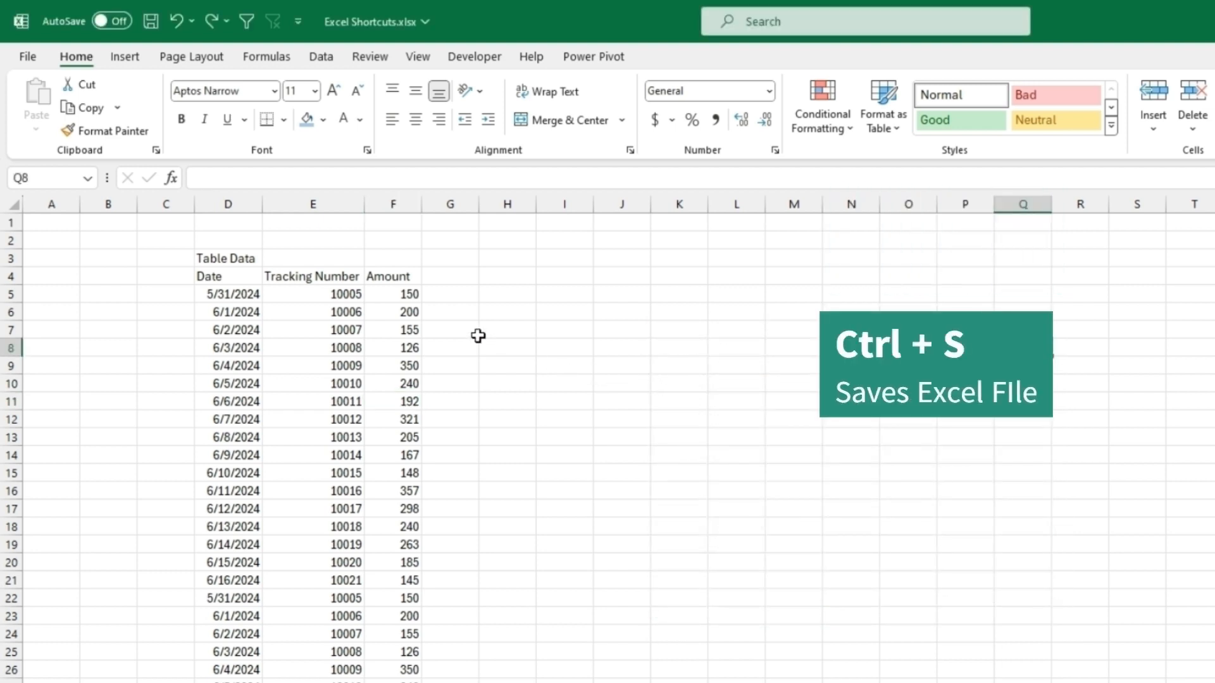
Step: Select cell H5 and save the workbook
{"action": "left_click", "coordinate": [488, 292]}
{"action": "key", "text": "ctrl+s"}
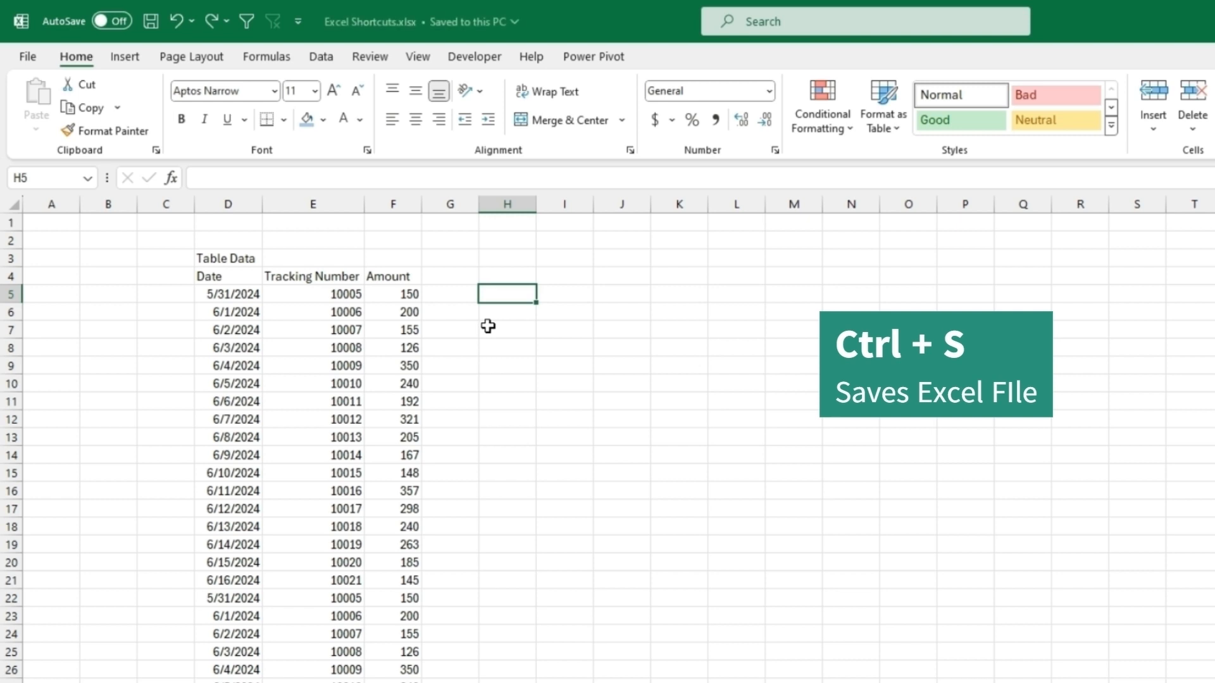
{"action": "key", "text": "ctrl+w"}
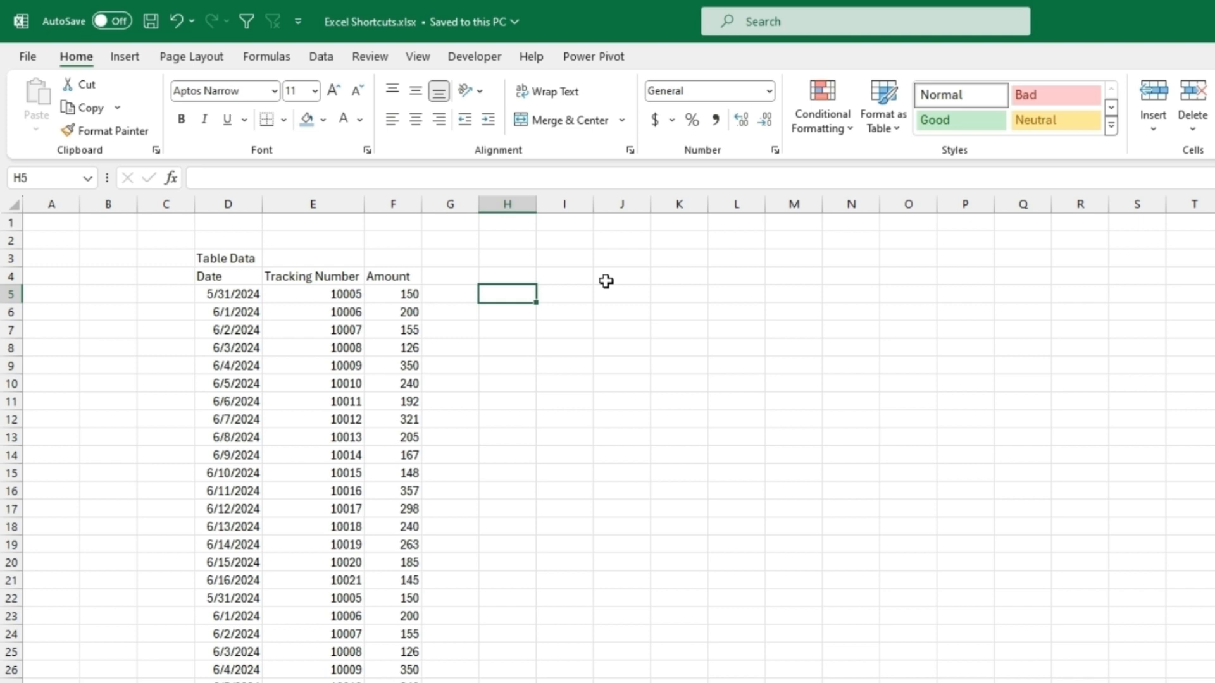
Step: Start inserting the FIND text function in cell H5 and cancel the insertion
{"action": "key", "text": "alt"}
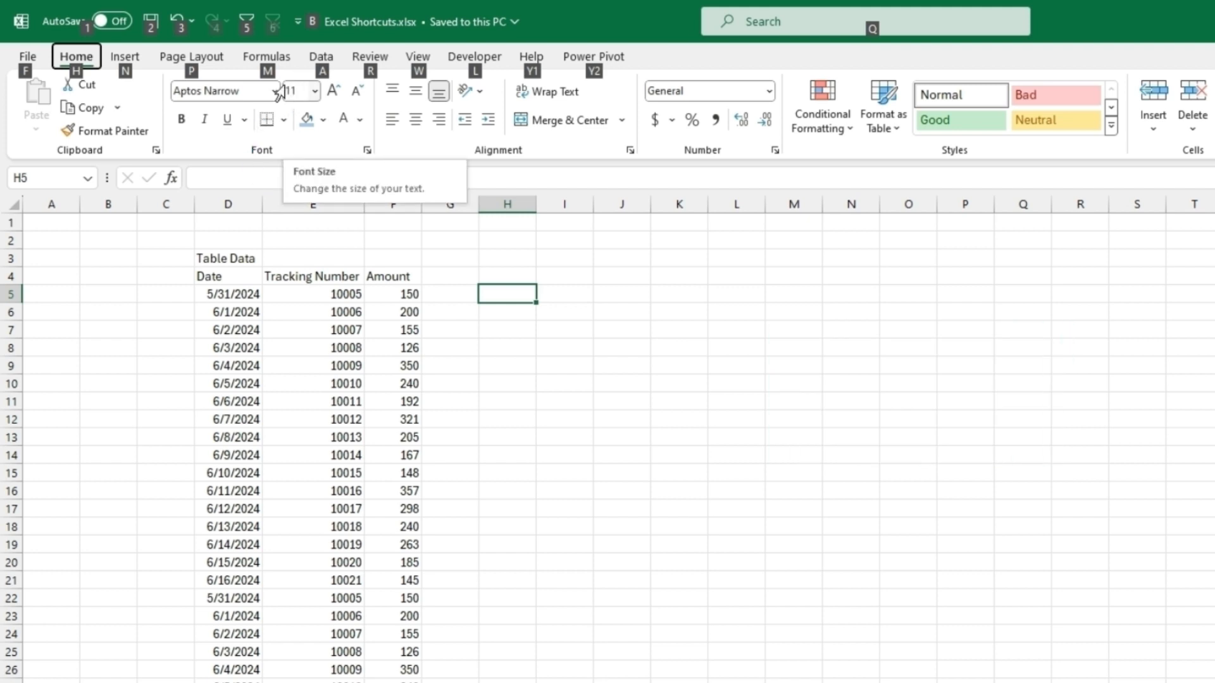
{"action": "key", "text": "m"}
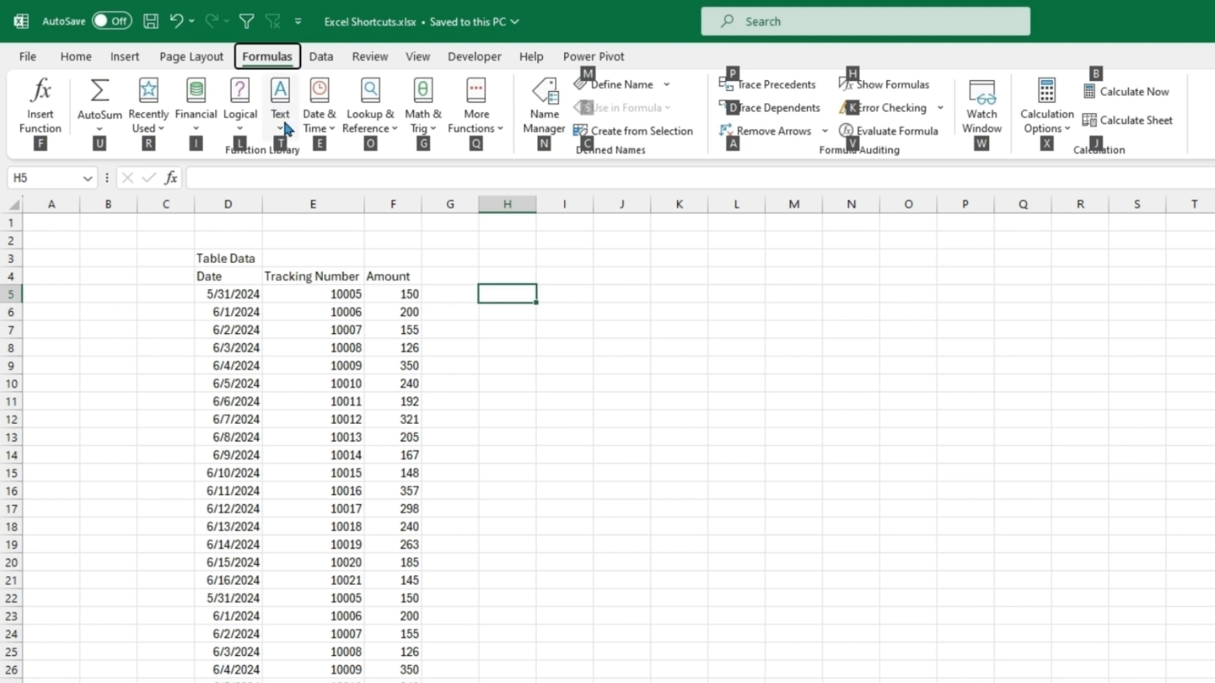
{"action": "key", "text": "t"}
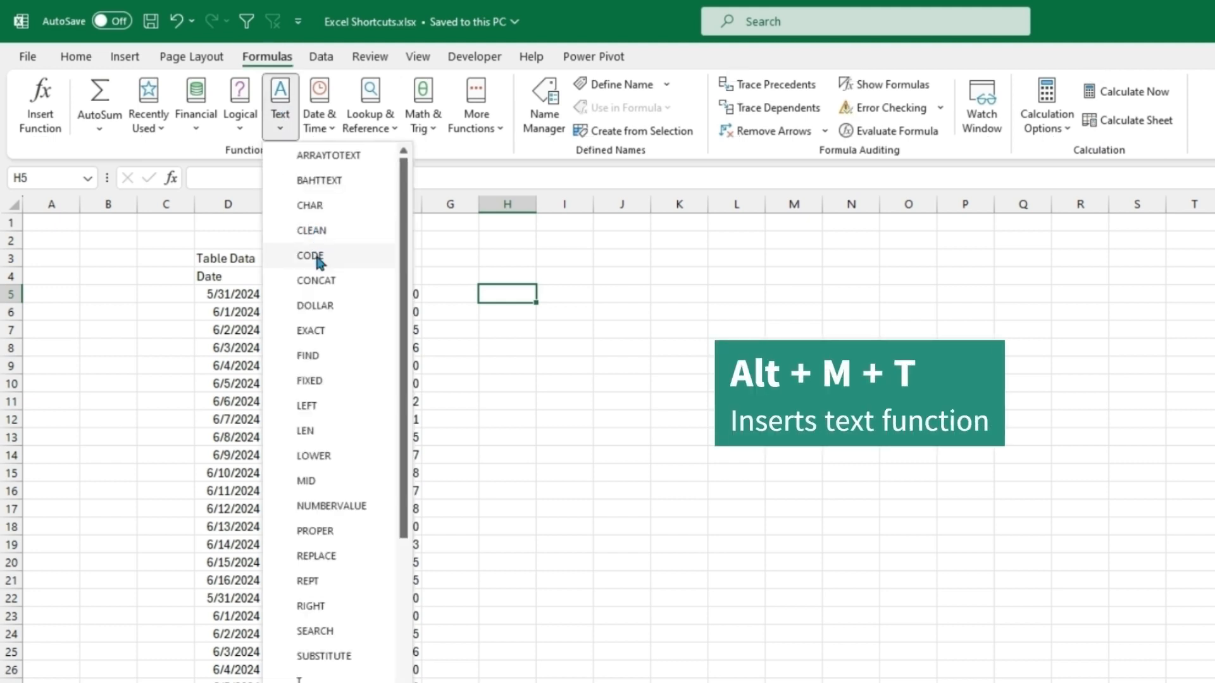
{"action": "left_click", "coordinate": [314, 357]}
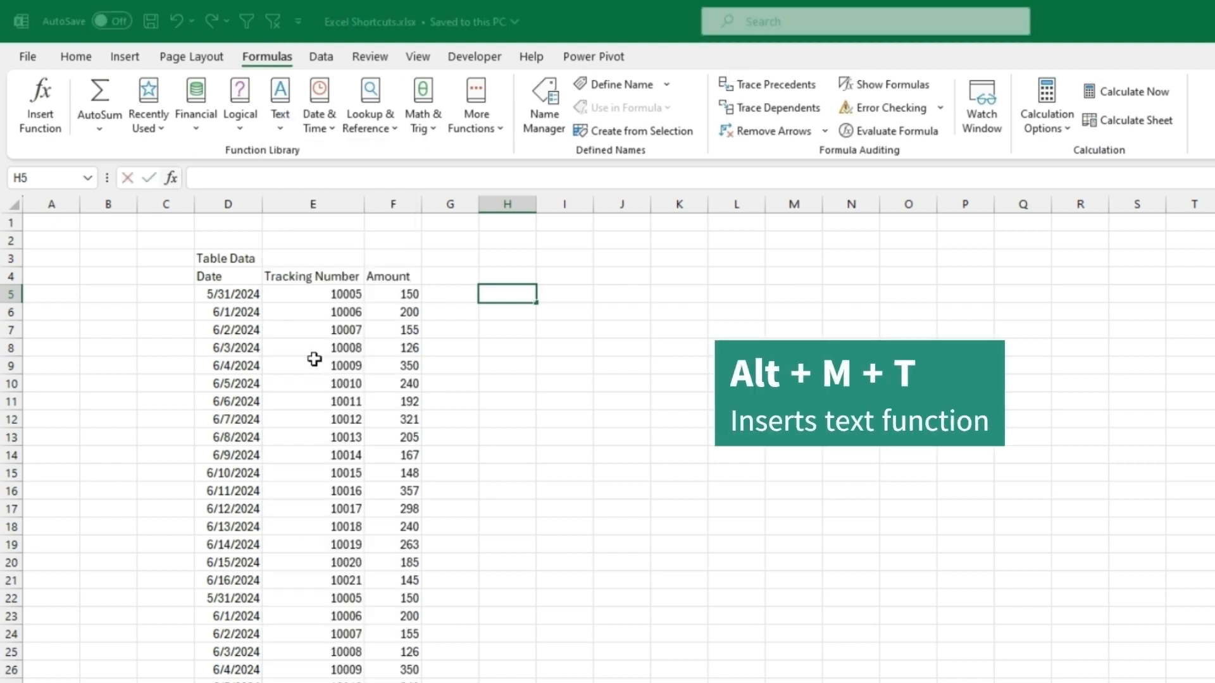
{"action": "left_click", "coordinate": [859, 283]}
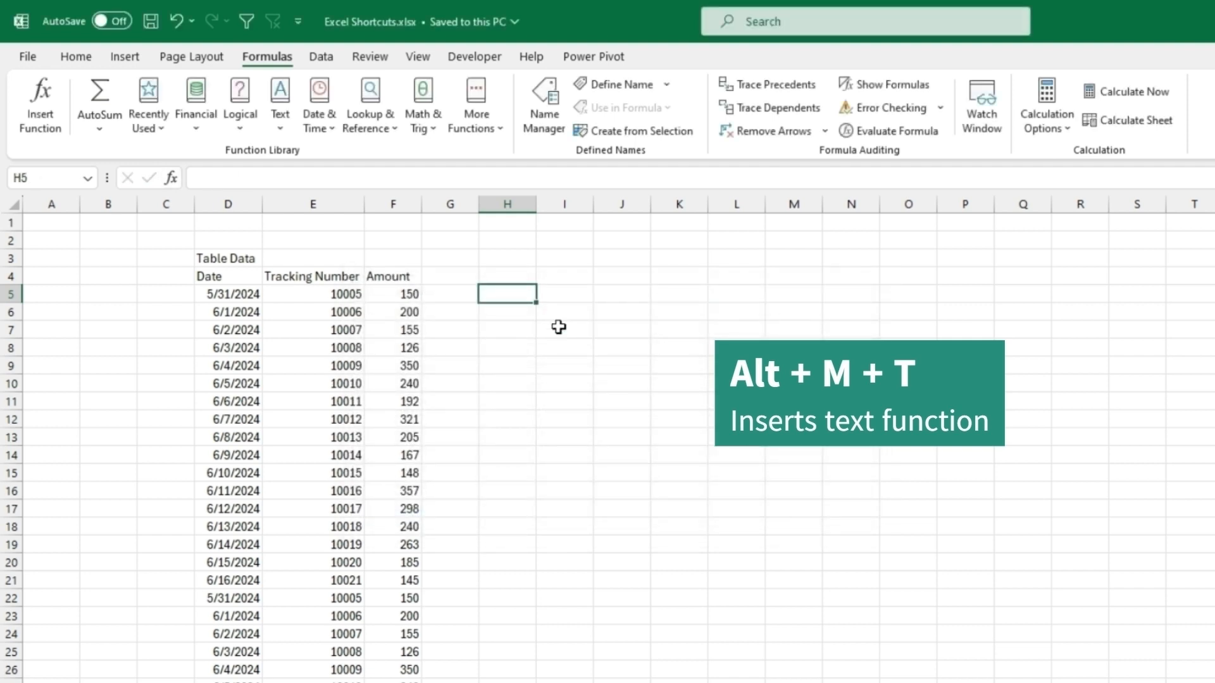
Step: Open the Data Validation settings for cell H5 and close them without changes
{"action": "key", "text": "alt"}
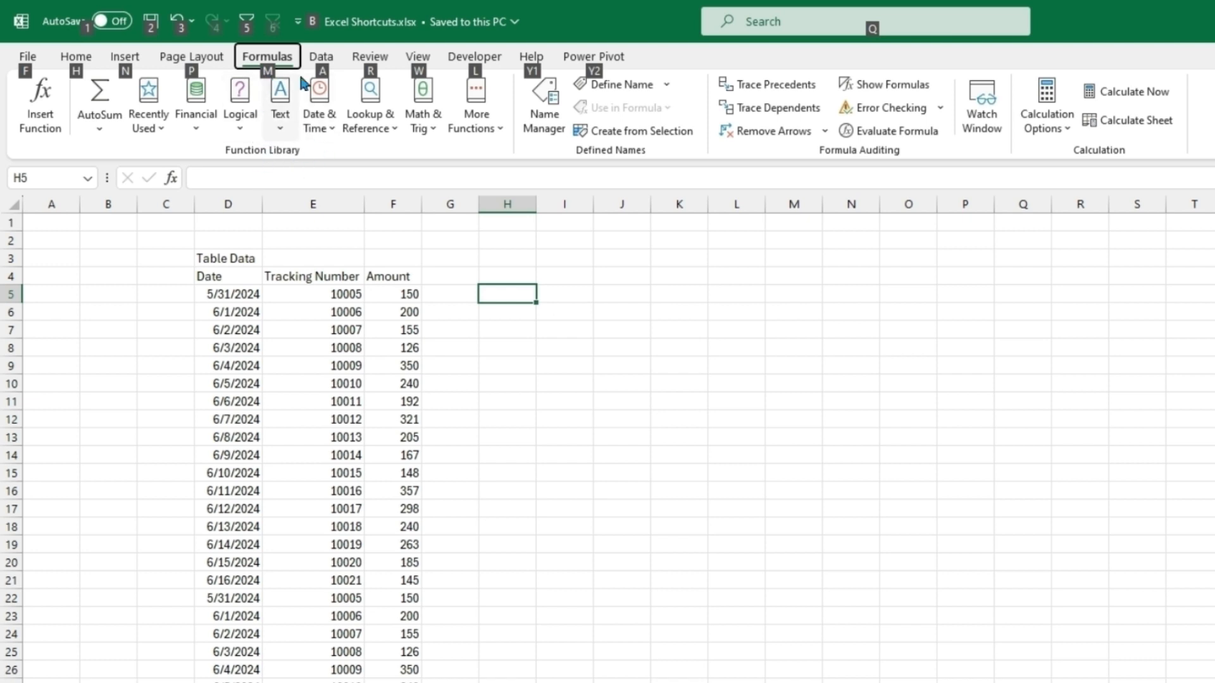
{"action": "key", "text": "a"}
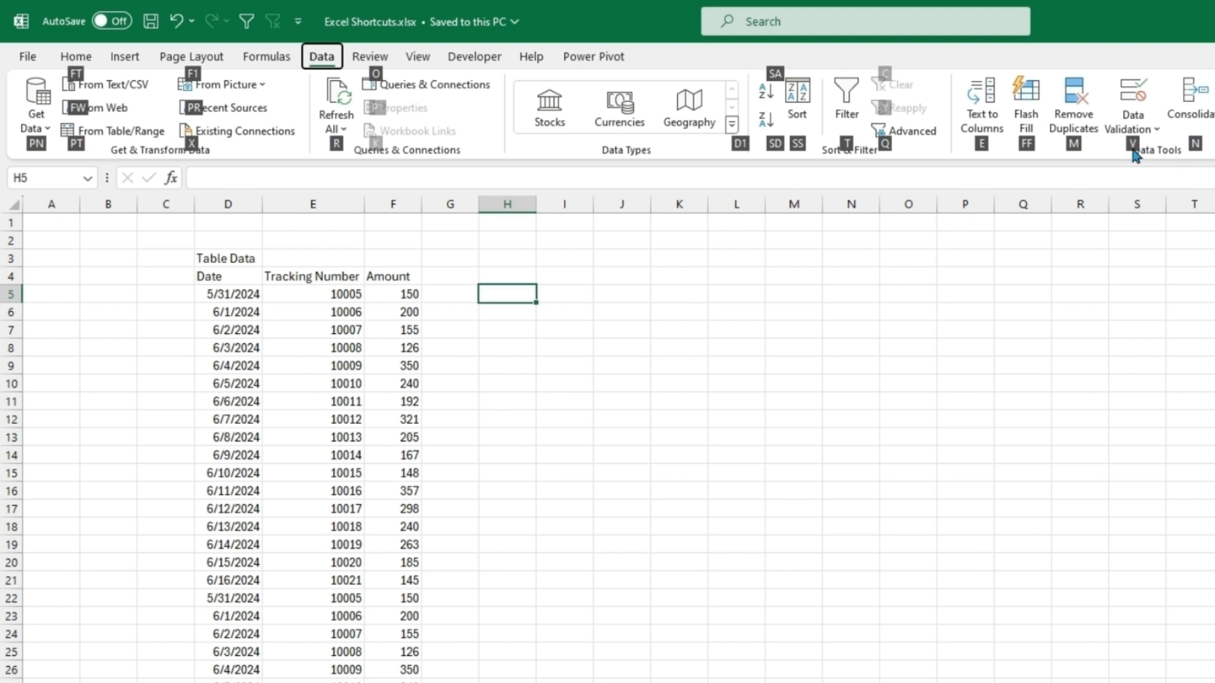
{"action": "key", "text": "v"}
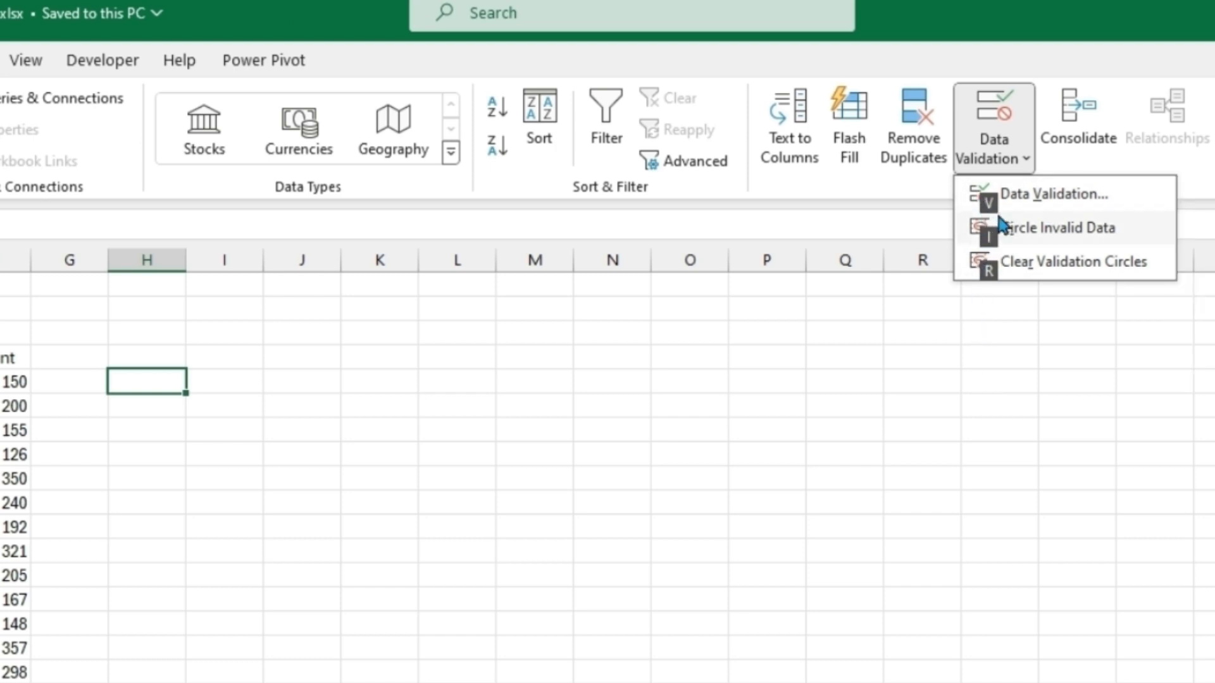
{"action": "key", "text": "v"}
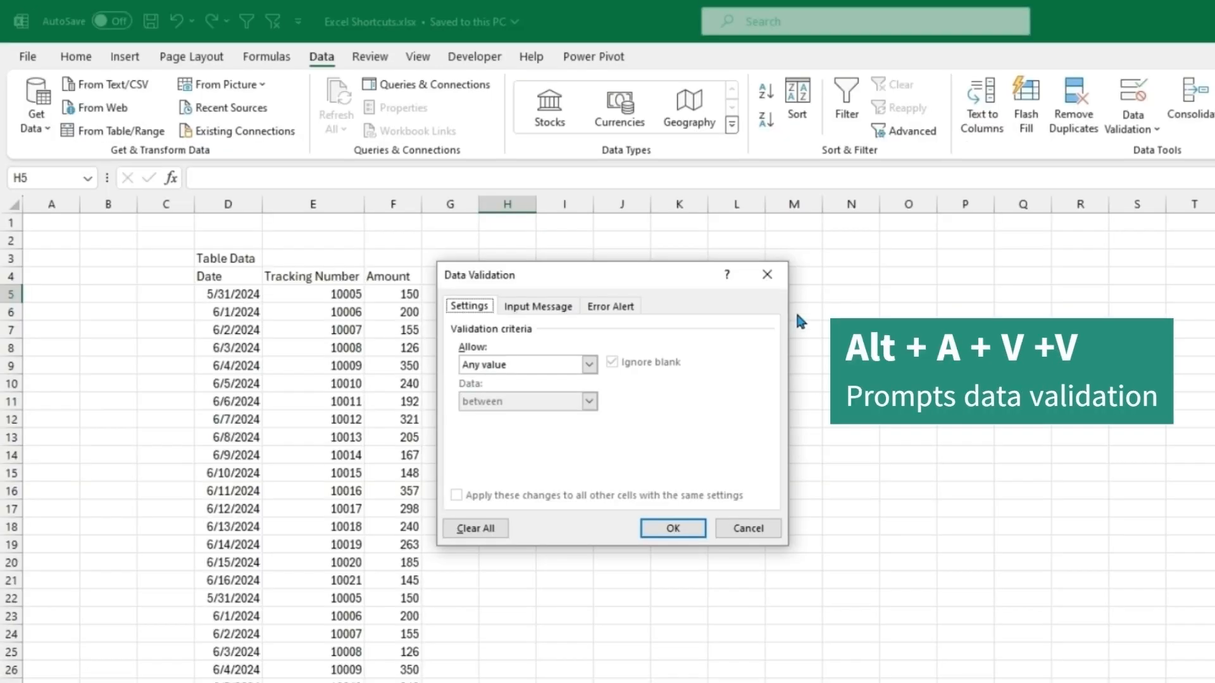
{"action": "left_click", "coordinate": [767, 275]}
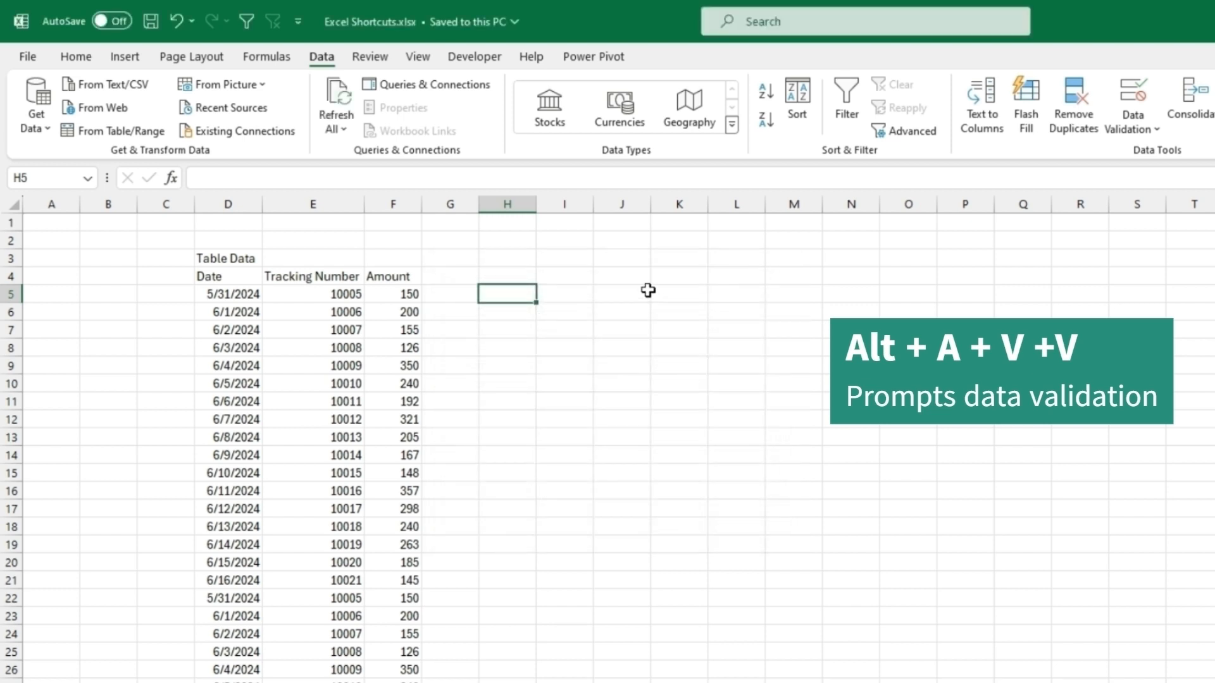
Step: Reopen the Data Validation settings for cell H5 and dismiss them again
{"action": "key", "text": "alt"}
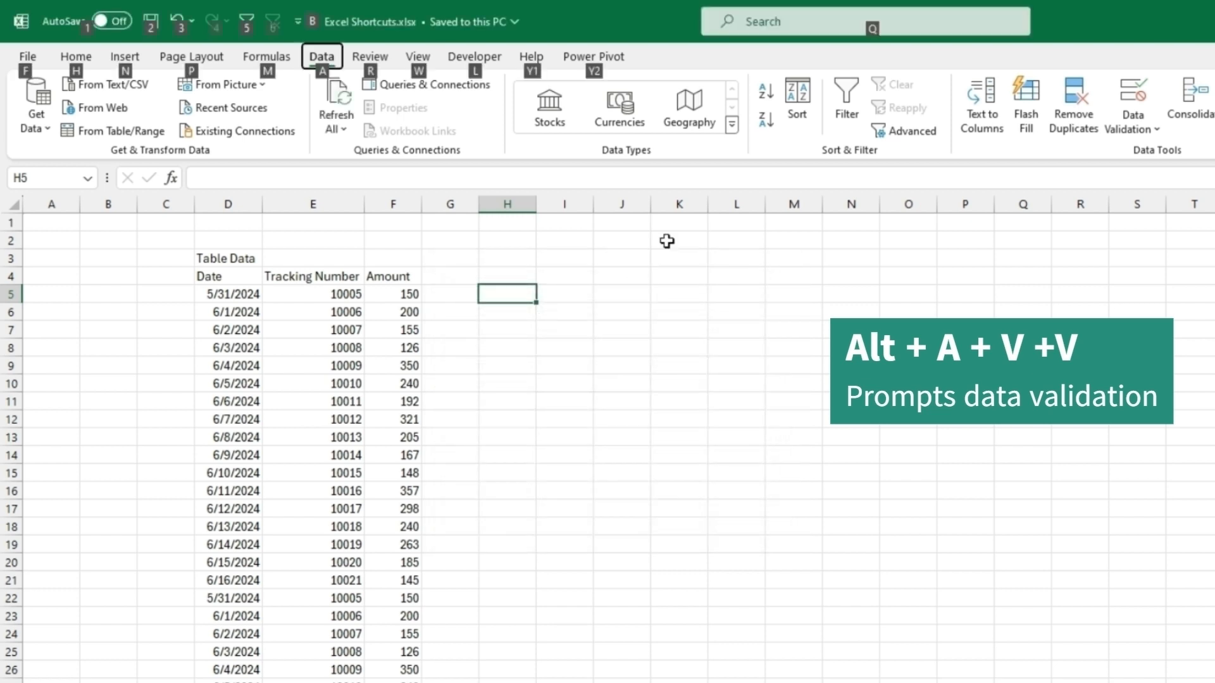
{"action": "key", "text": "a"}
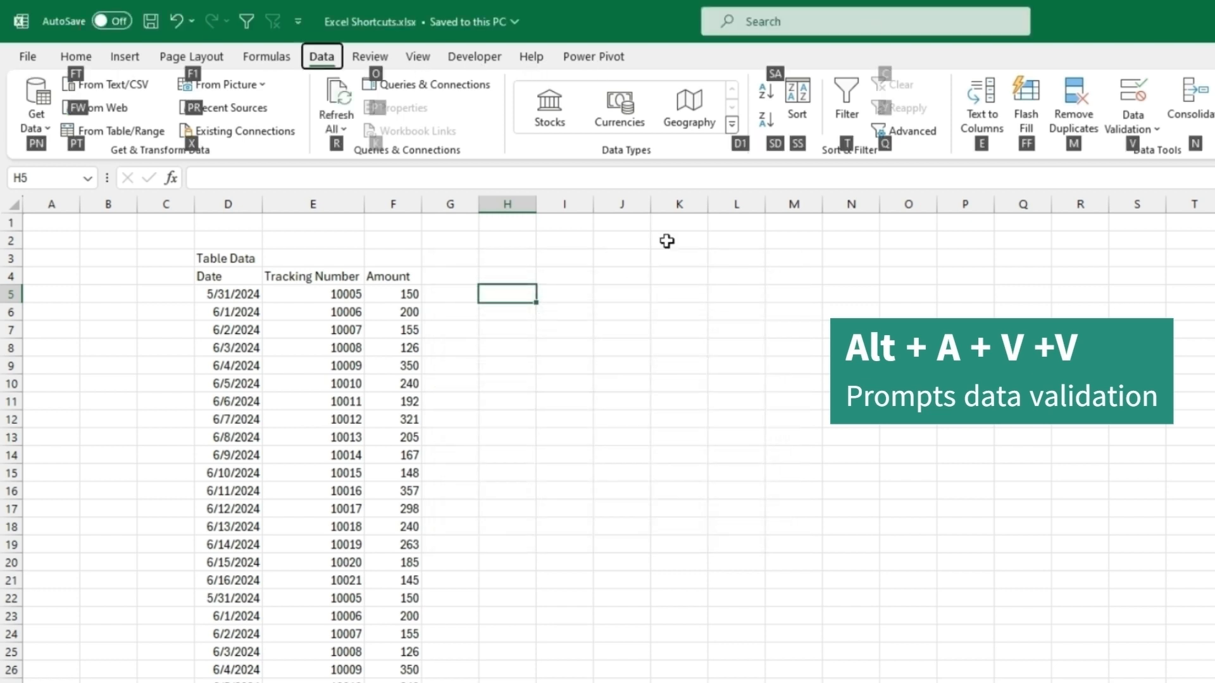
{"action": "key", "text": "v"}
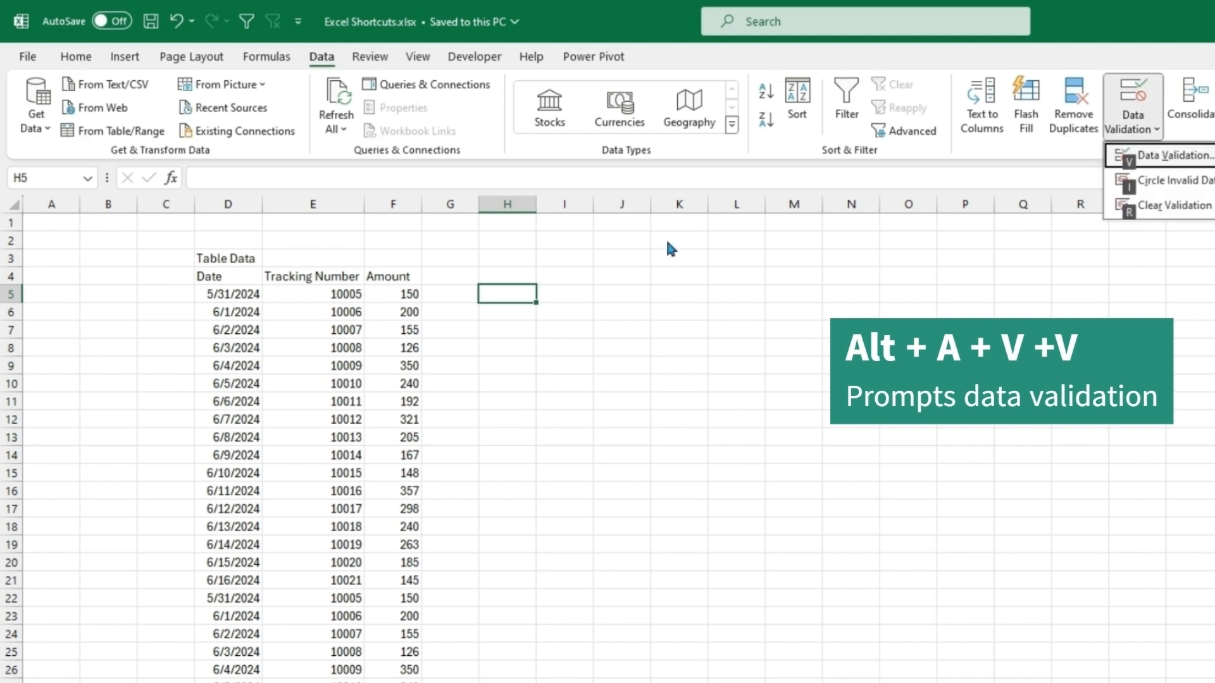
{"action": "key", "text": "v"}
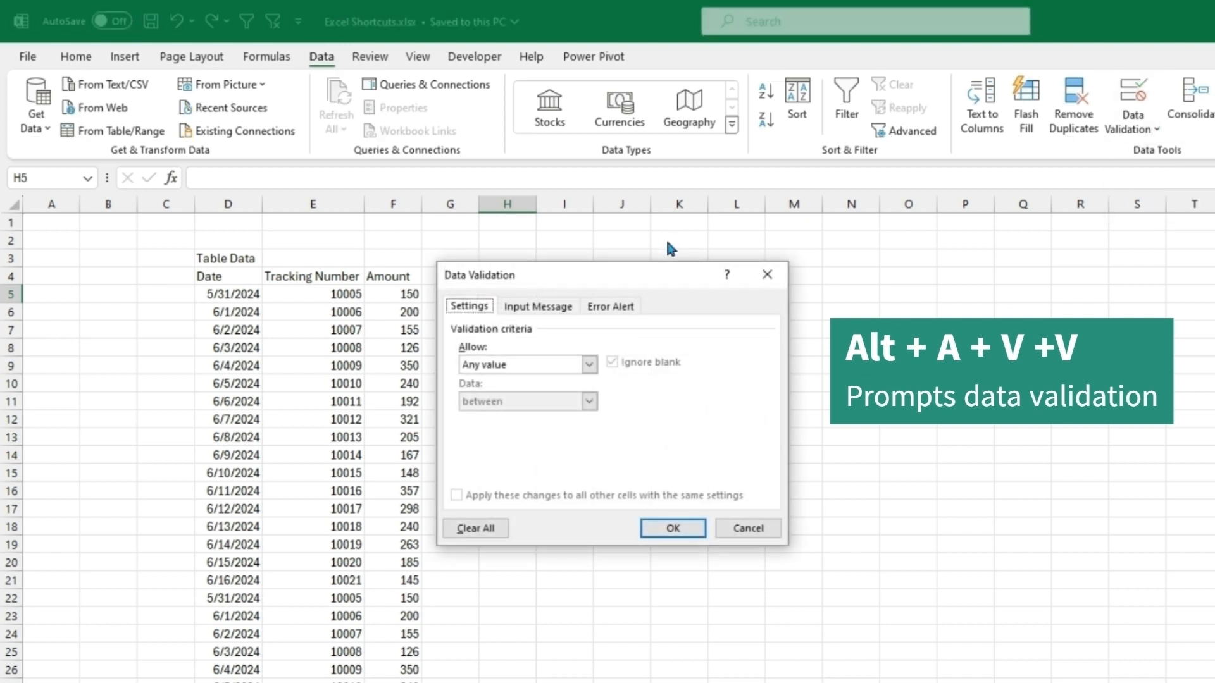
{"action": "left_click", "coordinate": [765, 278]}
Step: Display the key tips of the Home commands and dismiss them
{"action": "key", "text": "alt"}
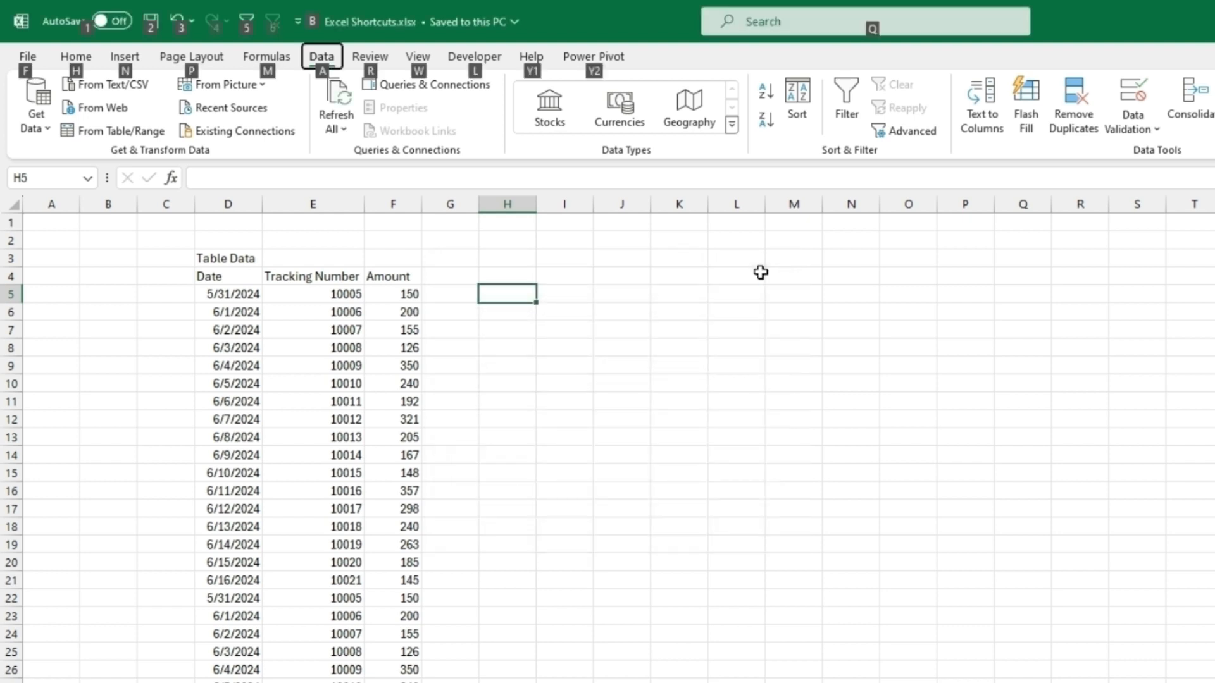
{"action": "key", "text": "h"}
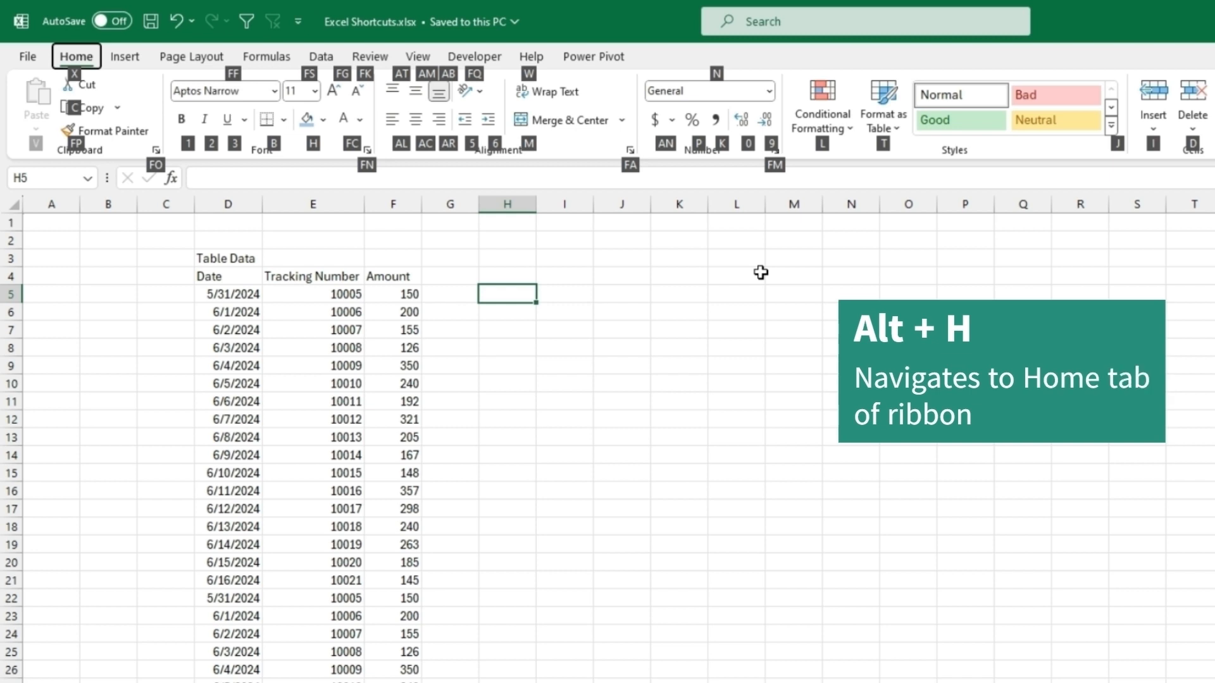
{"action": "key", "text": "Escape"}
{"action": "key", "text": "Escape"}
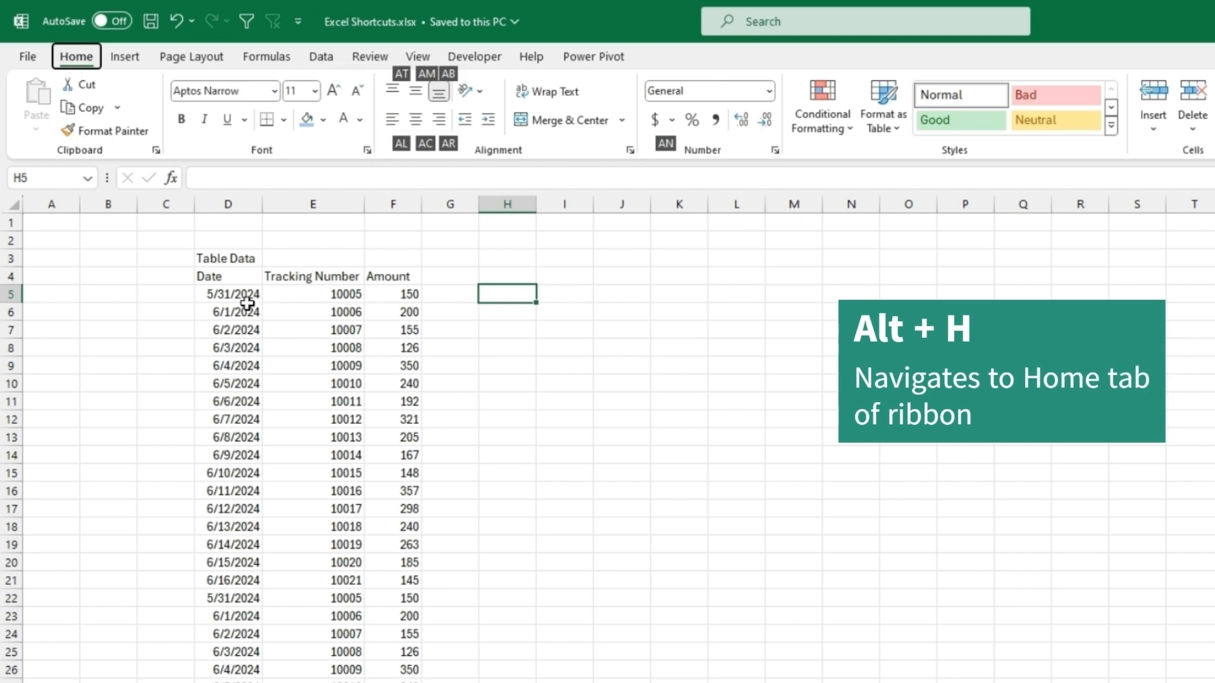
Step: Bold the header cells D4:F4 and undo the bold formatting
{"action": "left_click", "coordinate": [221, 278]}
{"action": "key", "text": "shift+Right"}
{"action": "key", "text": "shift+Right"}
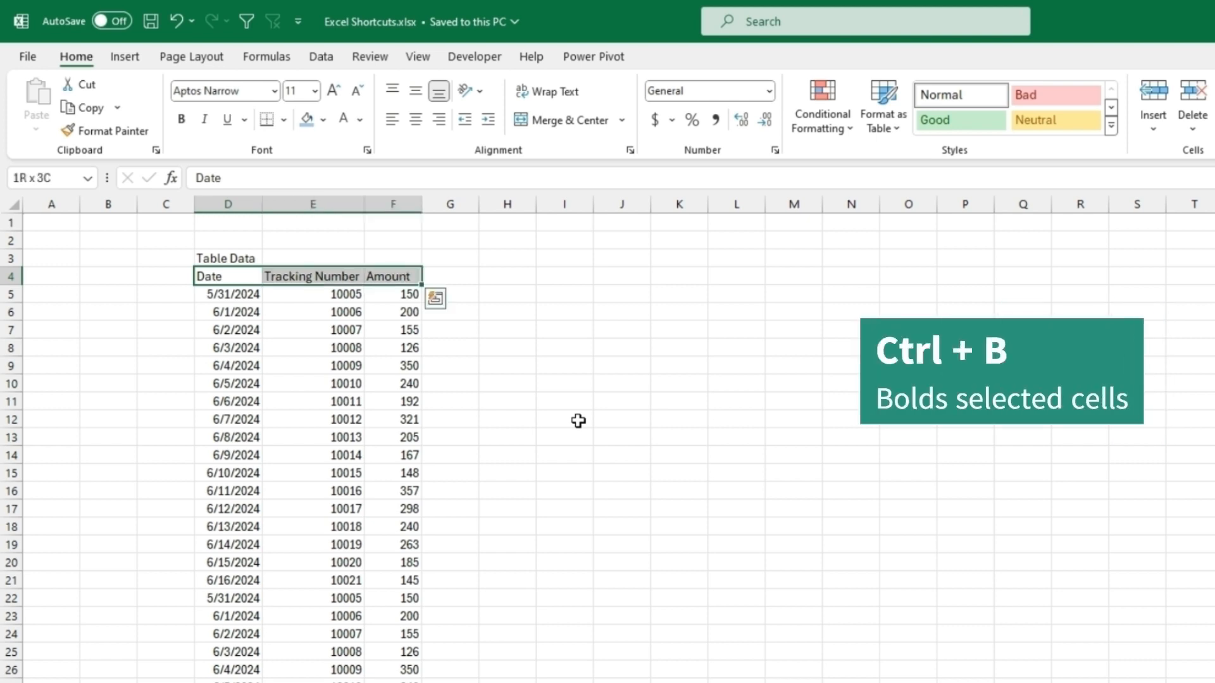
{"action": "key", "text": "ctrl+b"}
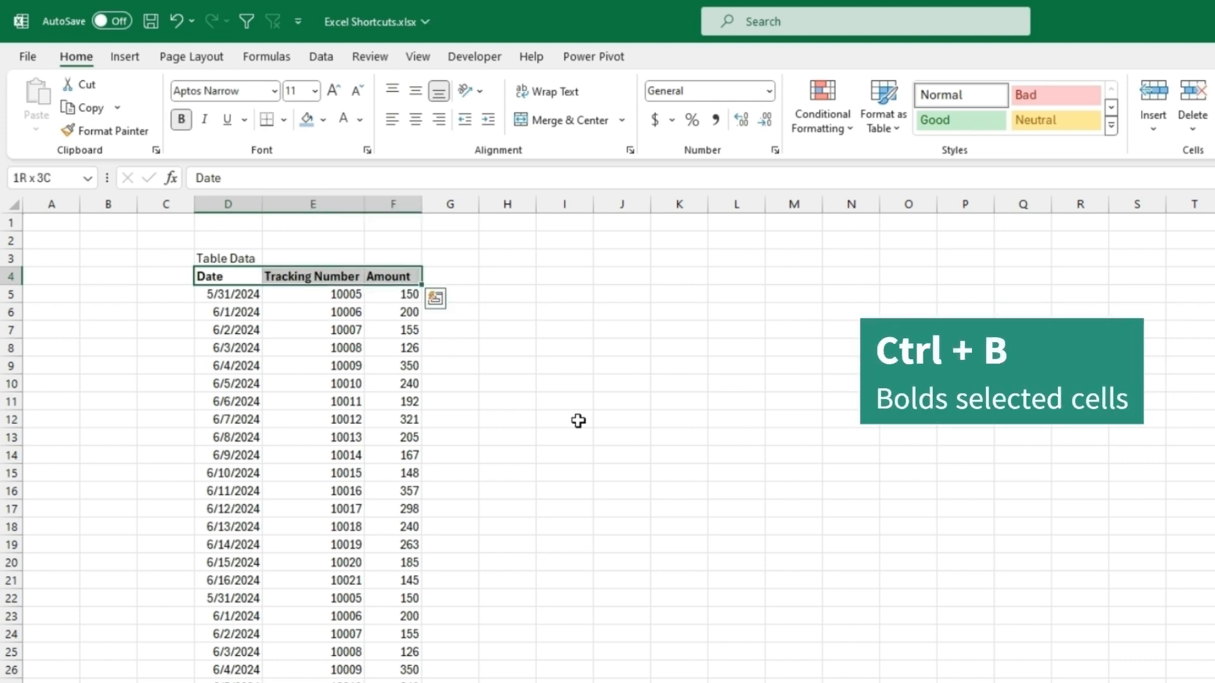
{"action": "key", "text": "ctrl+z"}
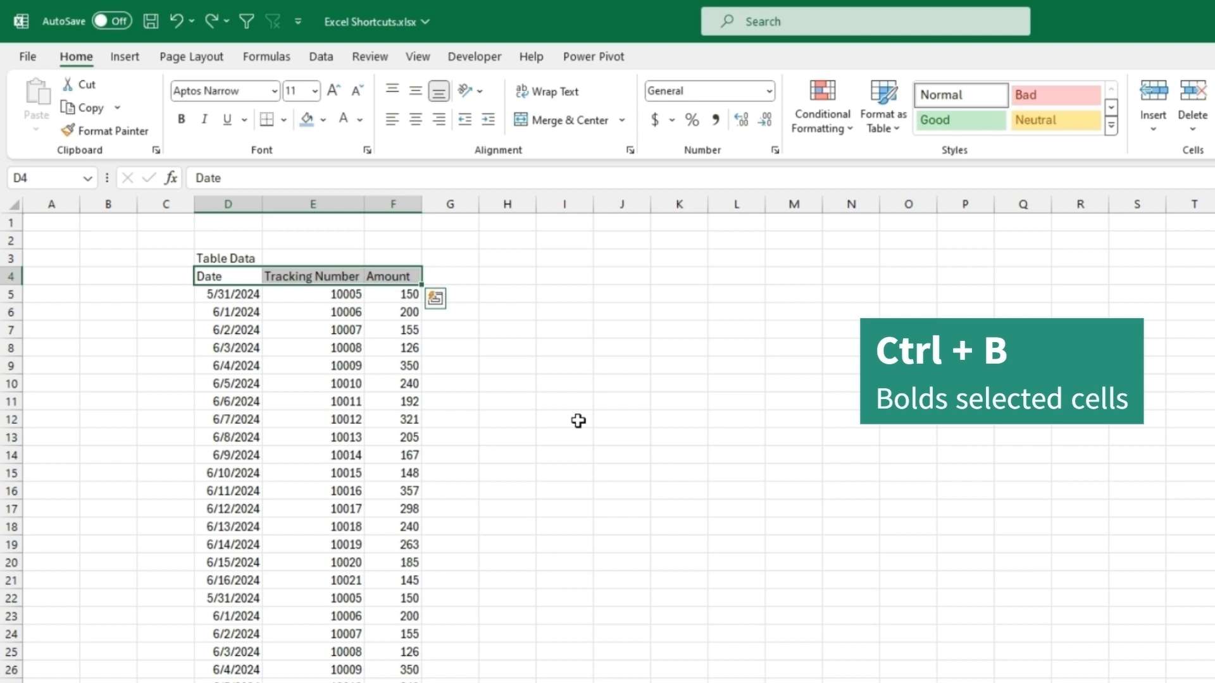
Step: Fill the header cells D4:F4 with a light blue background color
{"action": "key", "text": "alt"}
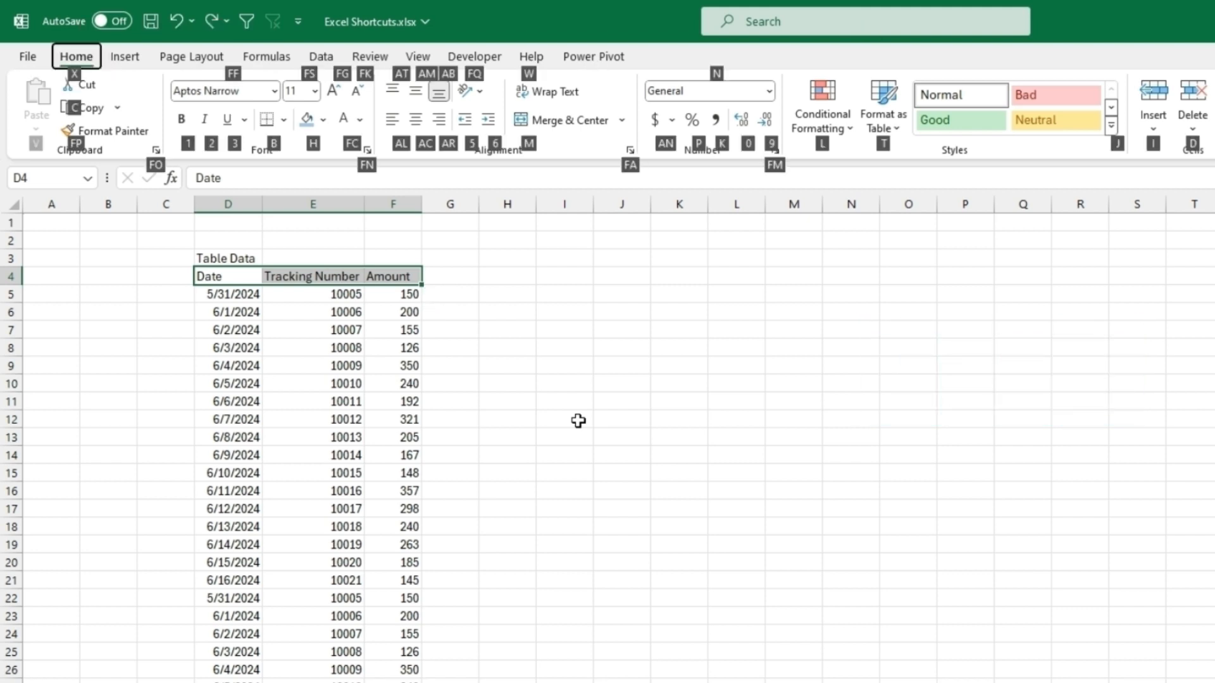
{"action": "key", "text": "h"}
{"action": "key", "text": "h"}
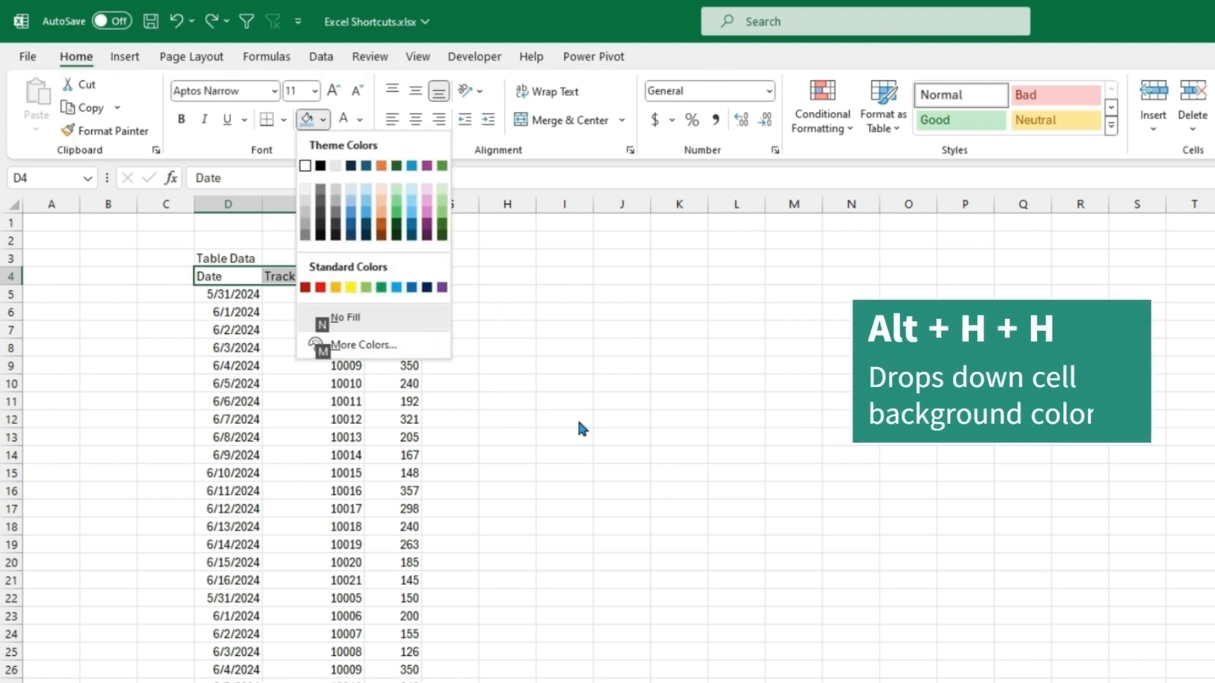
{"action": "left_click", "coordinate": [366, 197]}
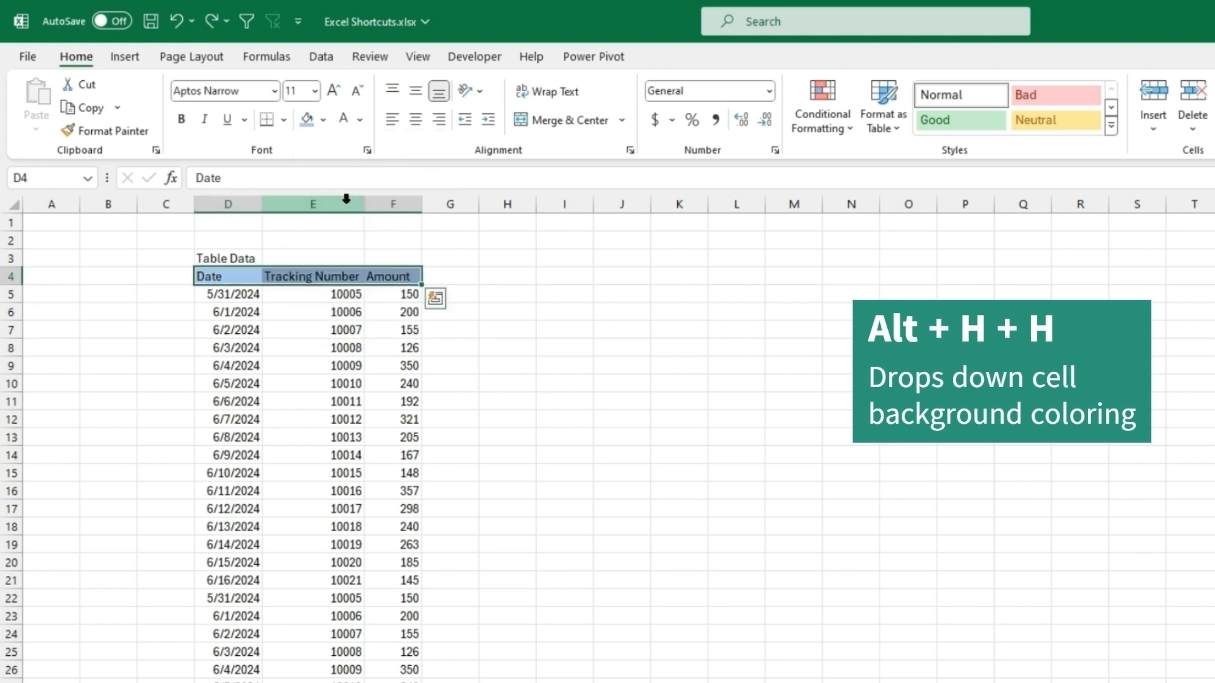
Step: Open and dismiss the Quick Analysis options for the header cells D4:F4, and make those cells bold
{"action": "key", "text": "ctrl+q"}
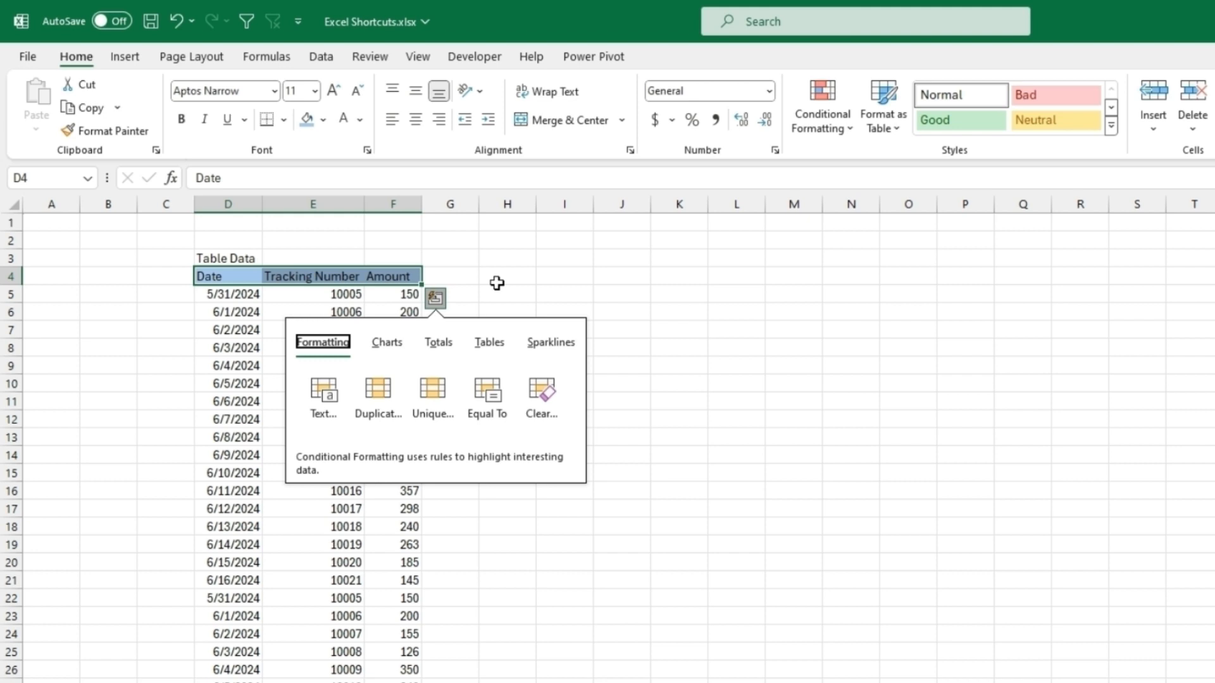
{"action": "left_click", "coordinate": [573, 295]}
{"action": "left_click_drag", "start_coordinate": [238, 276], "coordinate": [374, 276]}
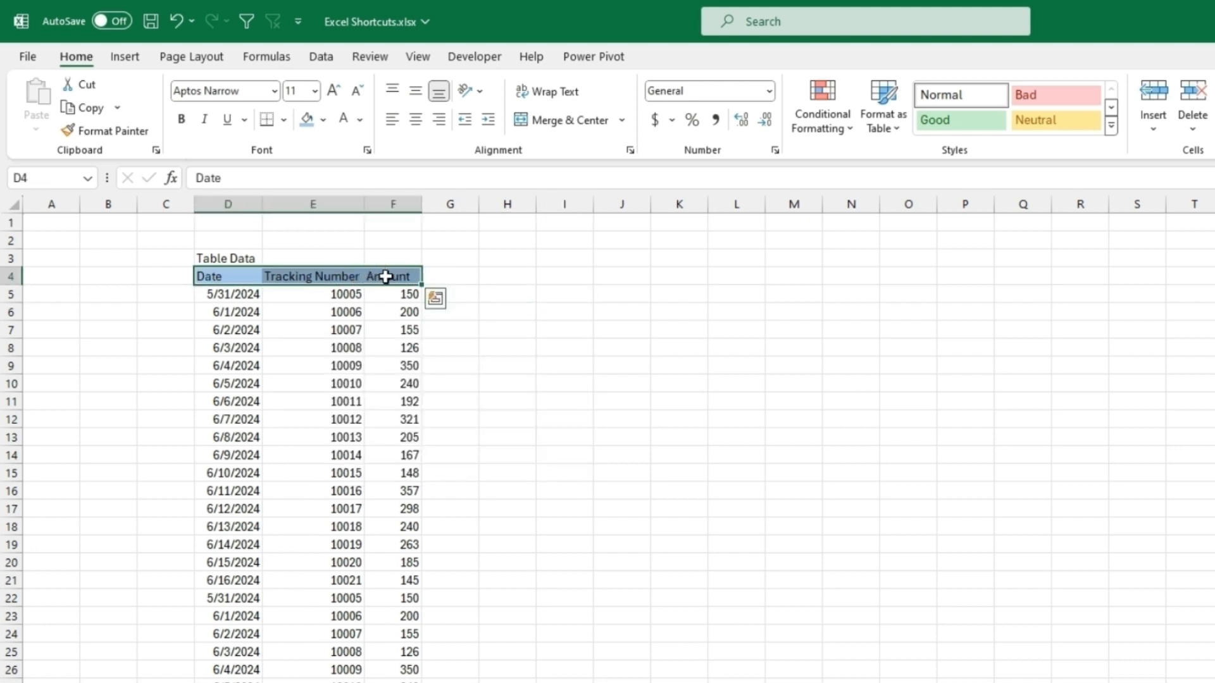
{"action": "key", "text": "alt+h"}
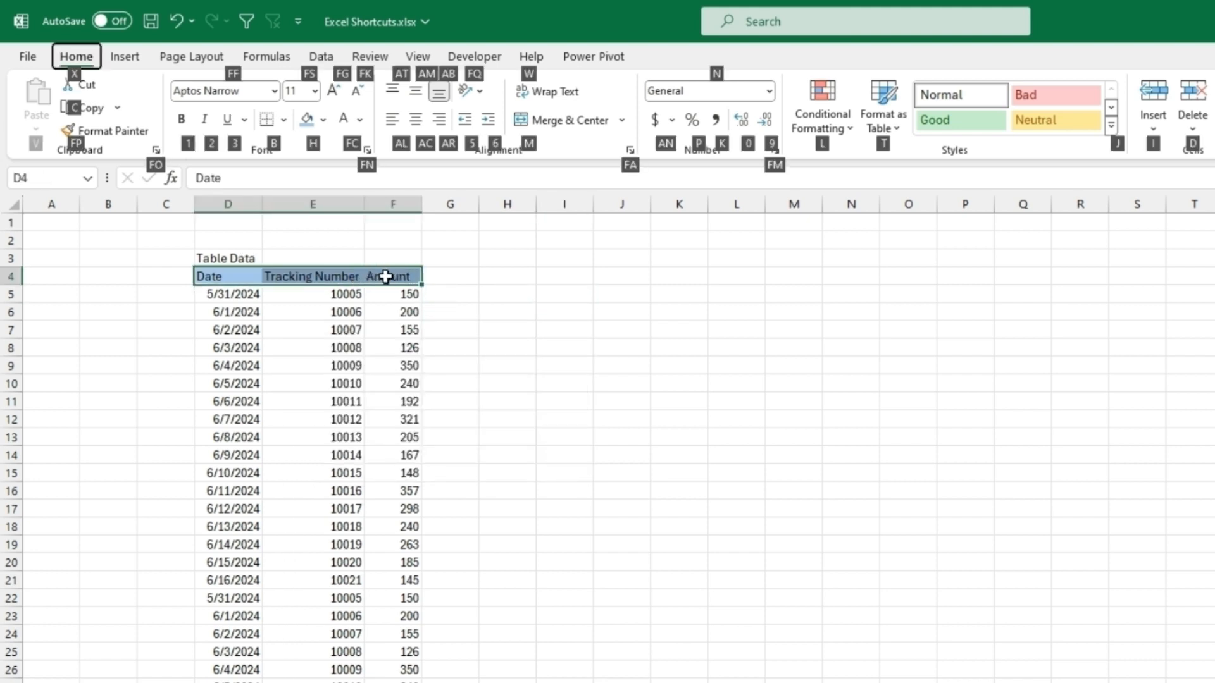
{"action": "key", "text": "1"}
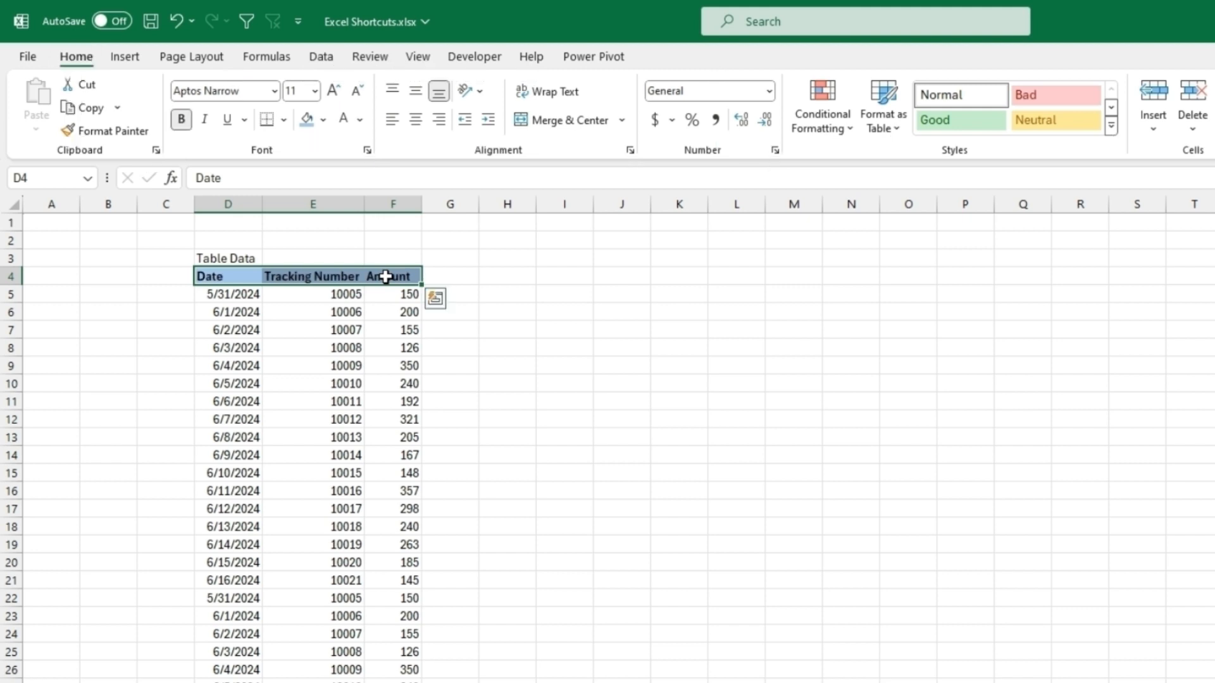
Step: Merge and center the Table Data title across cells D3:F3
{"action": "key", "text": "Up"}
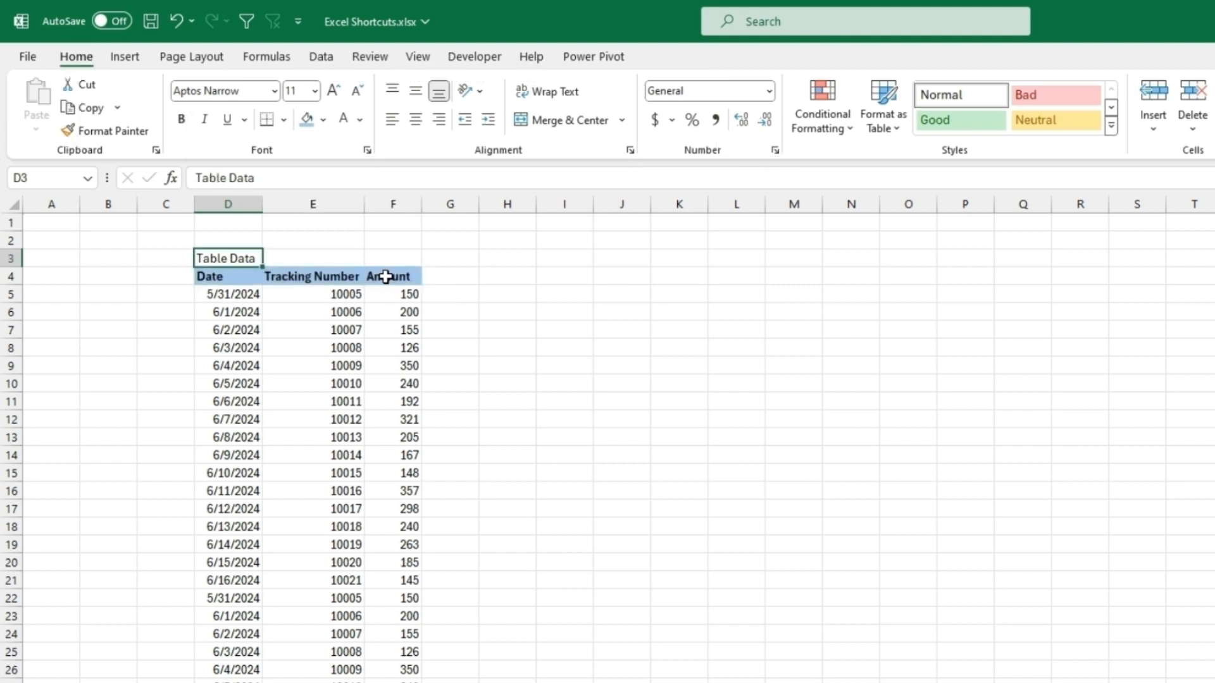
{"action": "key", "text": "shift+Right"}
{"action": "key", "text": "shift+Right"}
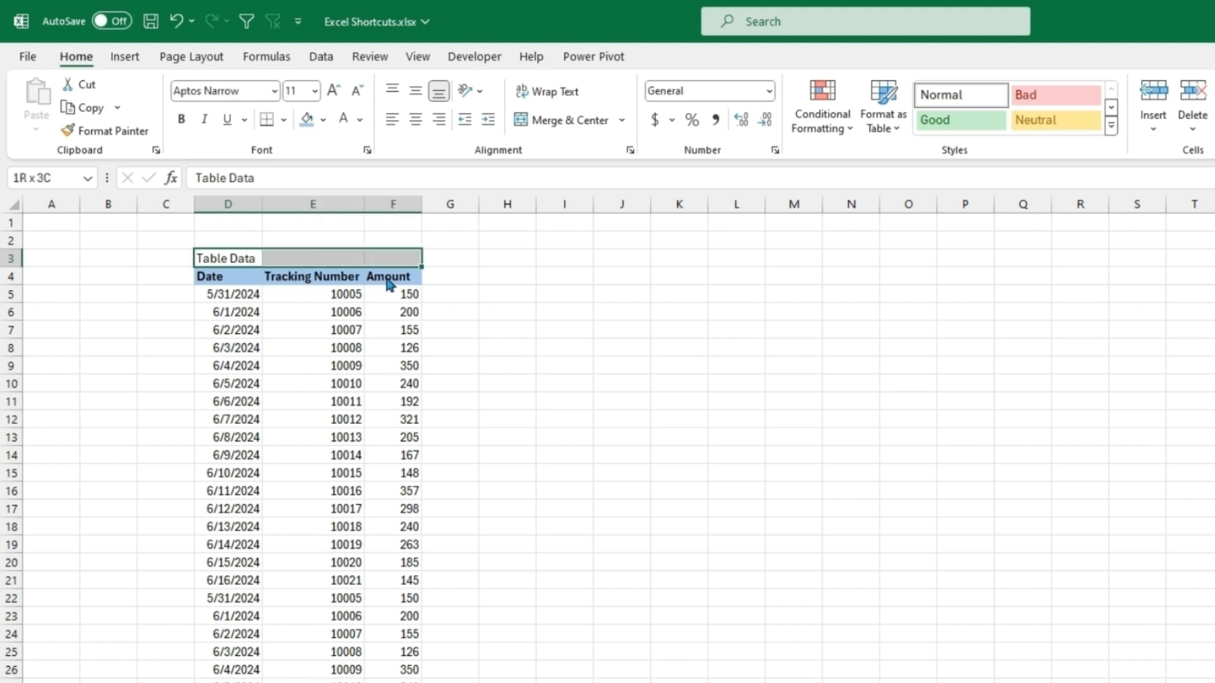
{"action": "key", "text": "alt"}
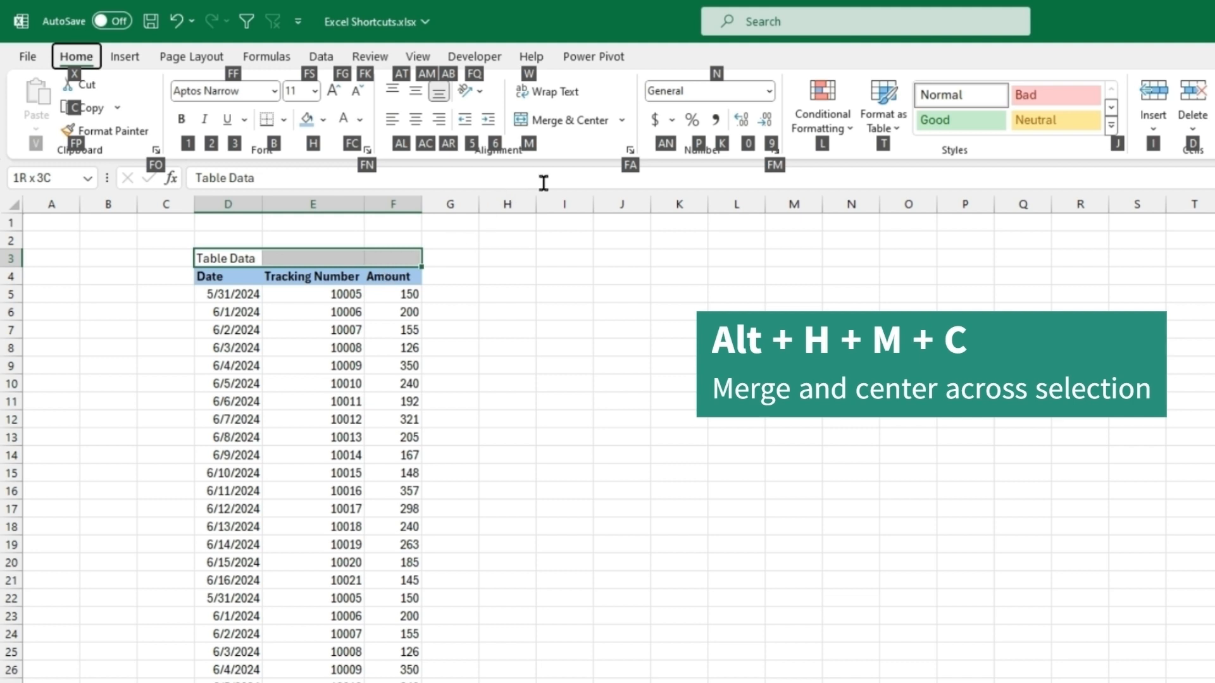
{"action": "key", "text": "m"}
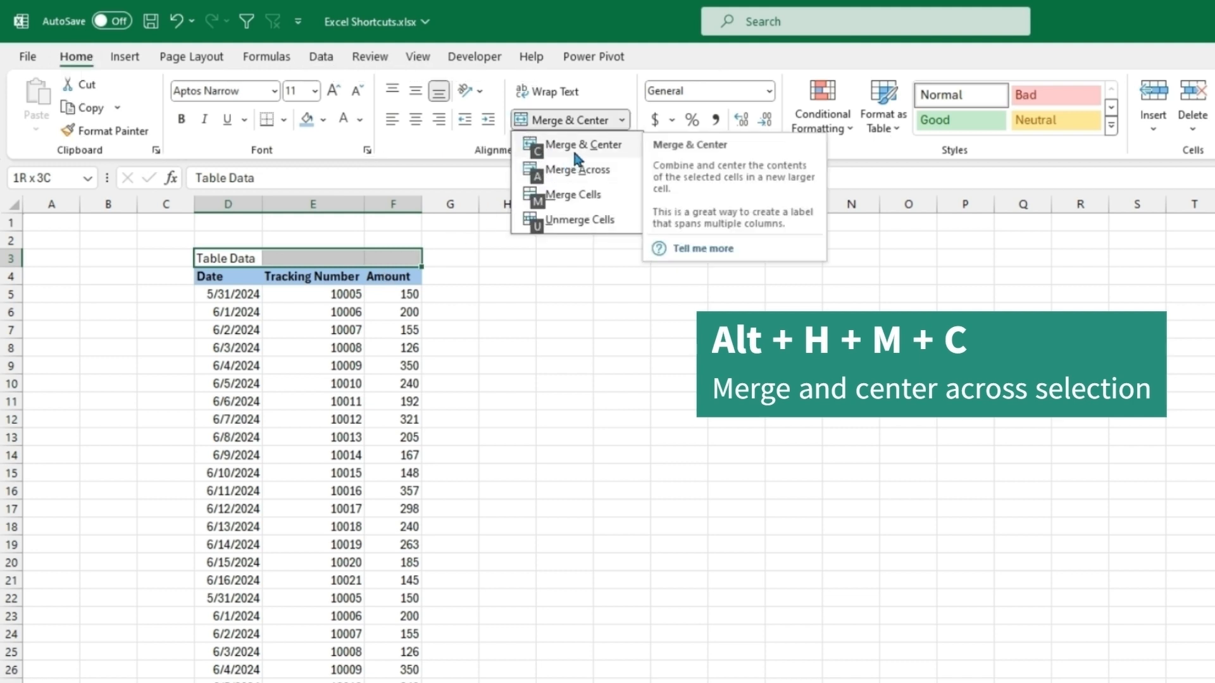
{"action": "key", "text": "c"}
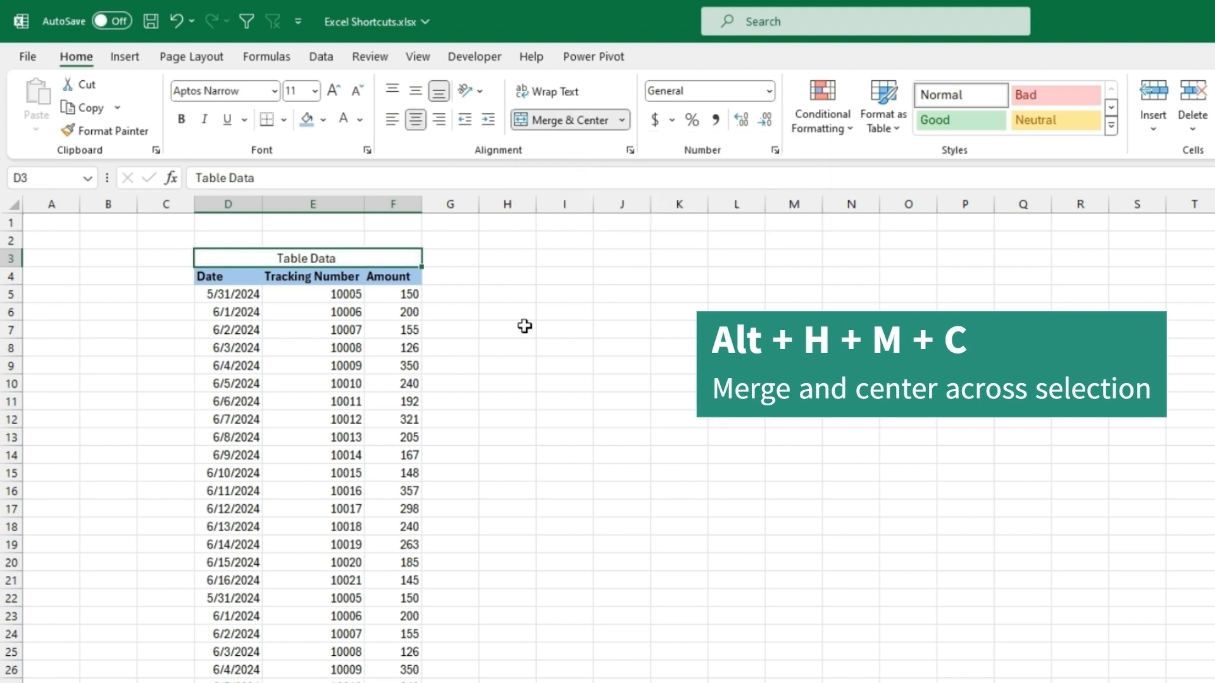
Step: Bold the merged Table Data title and fill its cell with a light orange theme color
{"action": "key", "text": "ctrl+b"}
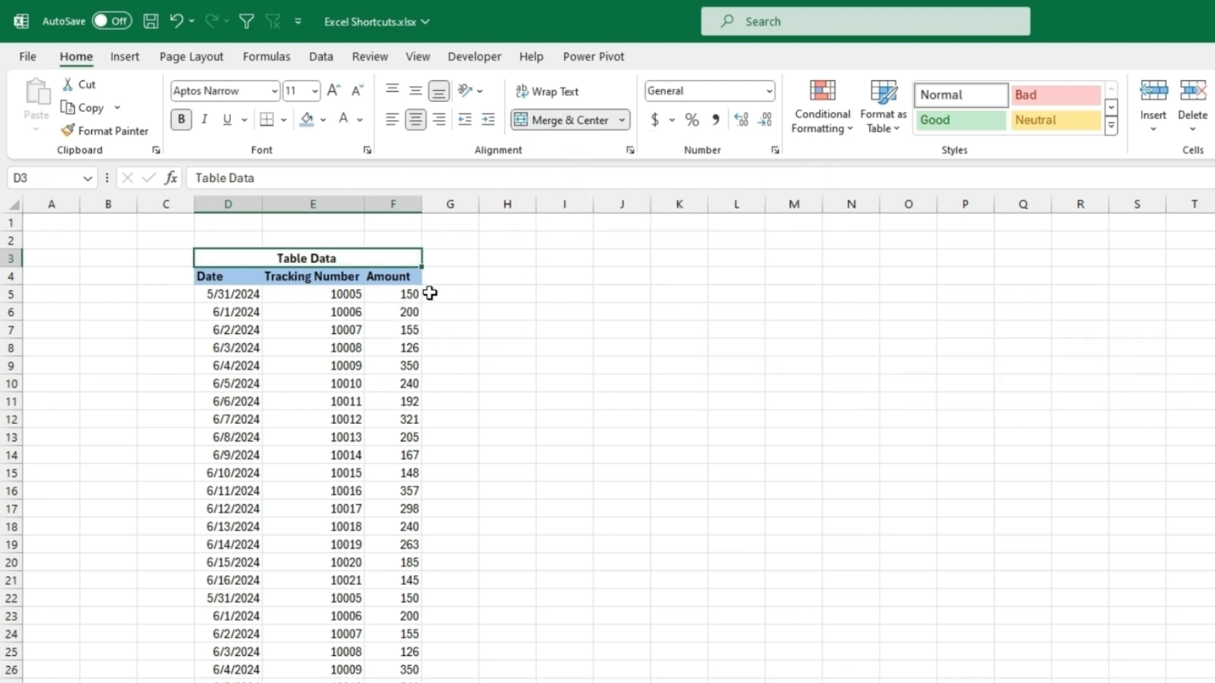
{"action": "key", "text": "alt"}
{"action": "key", "text": "h"}
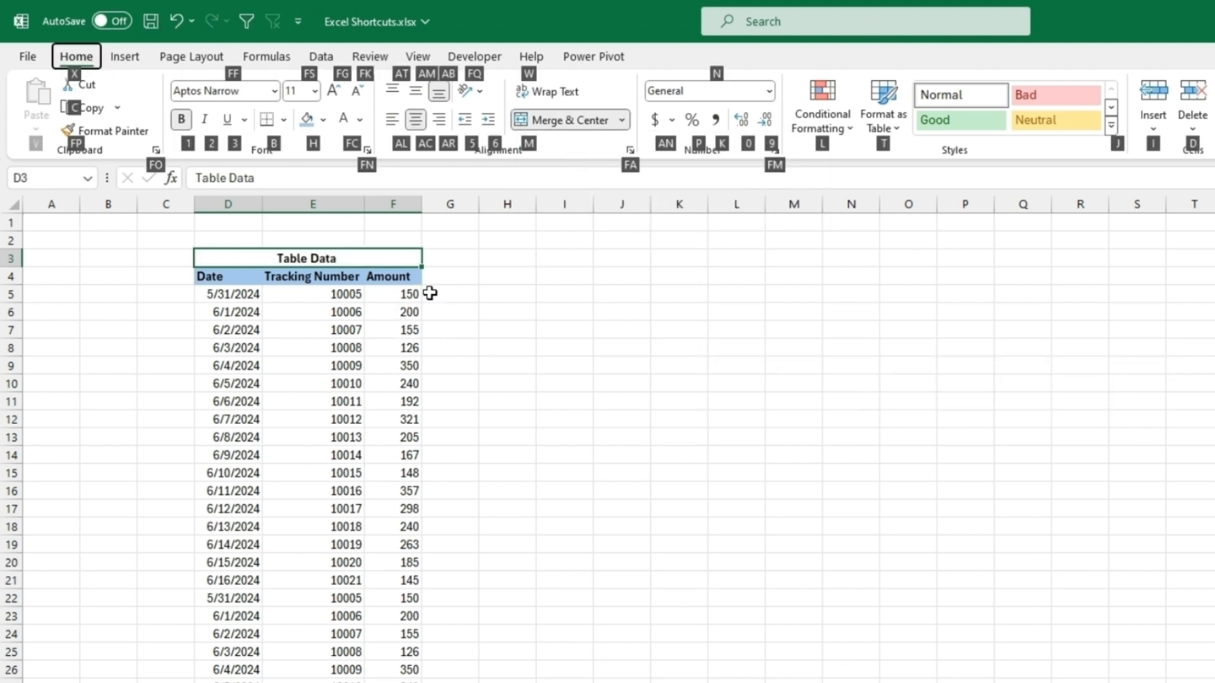
{"action": "key", "text": "h"}
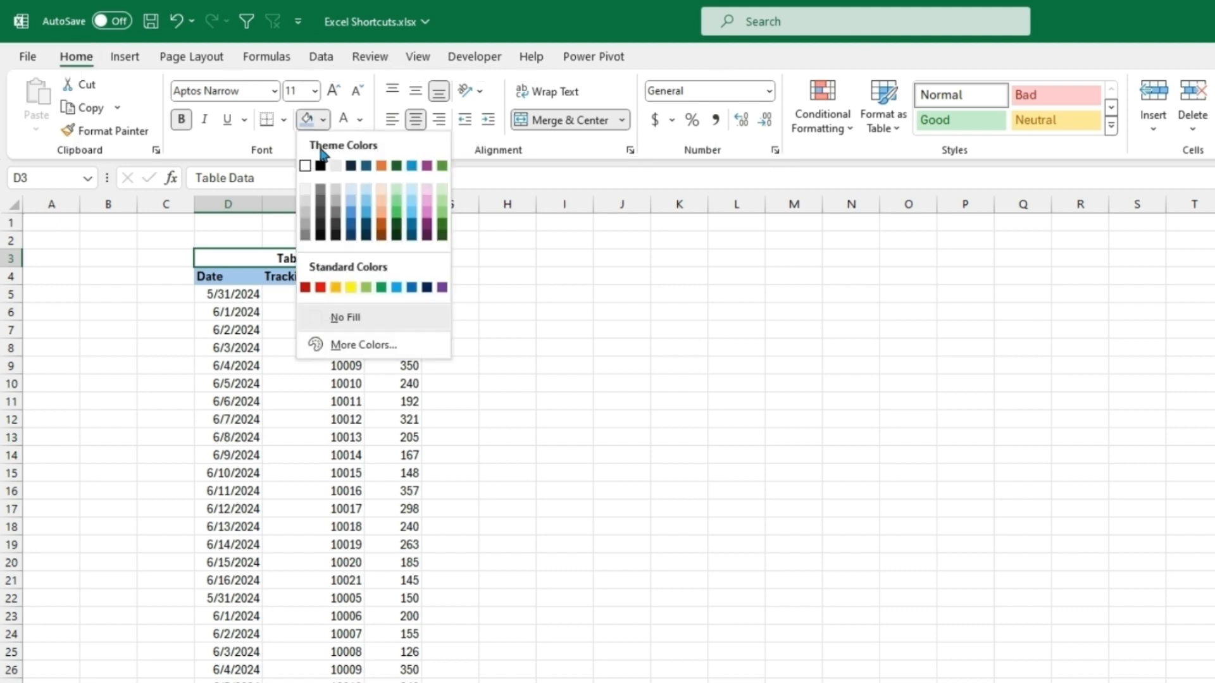
{"action": "left_click", "coordinate": [380, 208]}
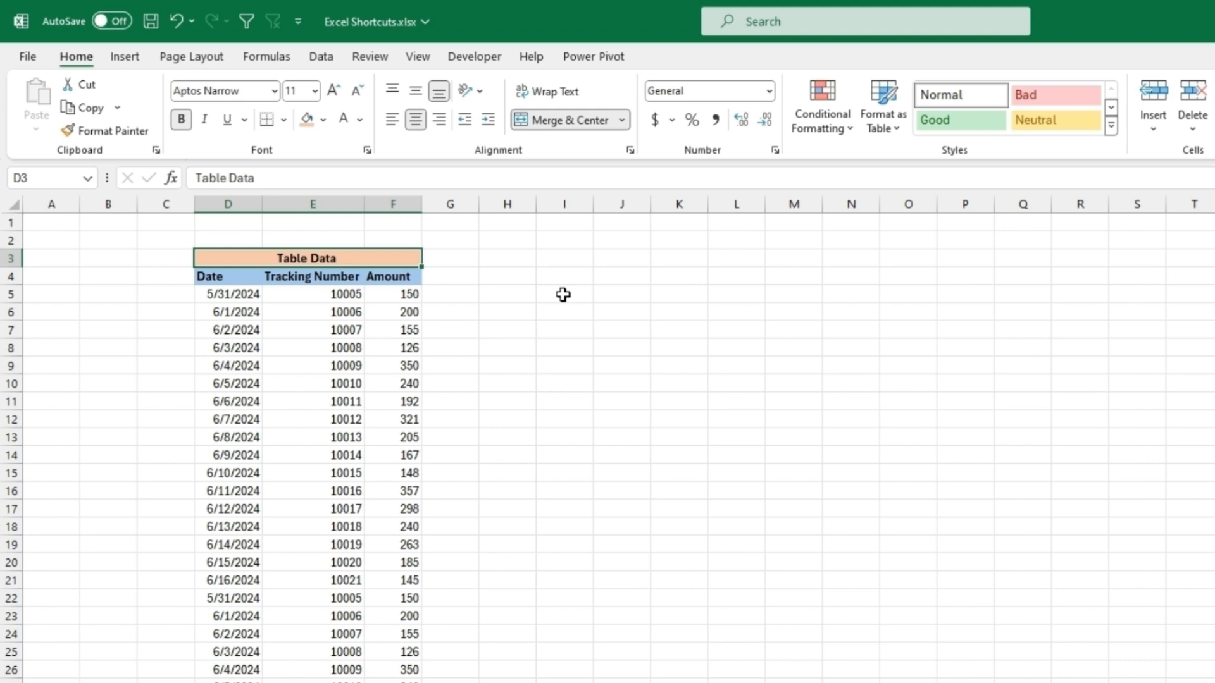
Step: Turn on Use Relative References for macro recording
{"action": "key", "text": "alt"}
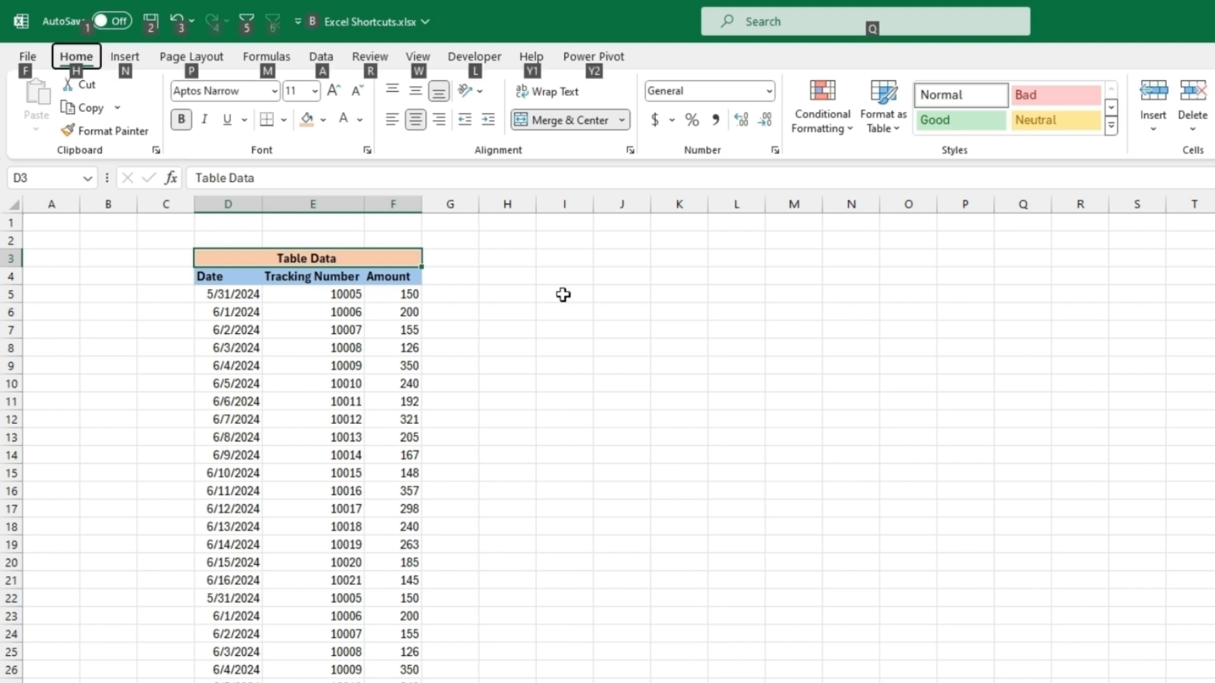
{"action": "key", "text": "l"}
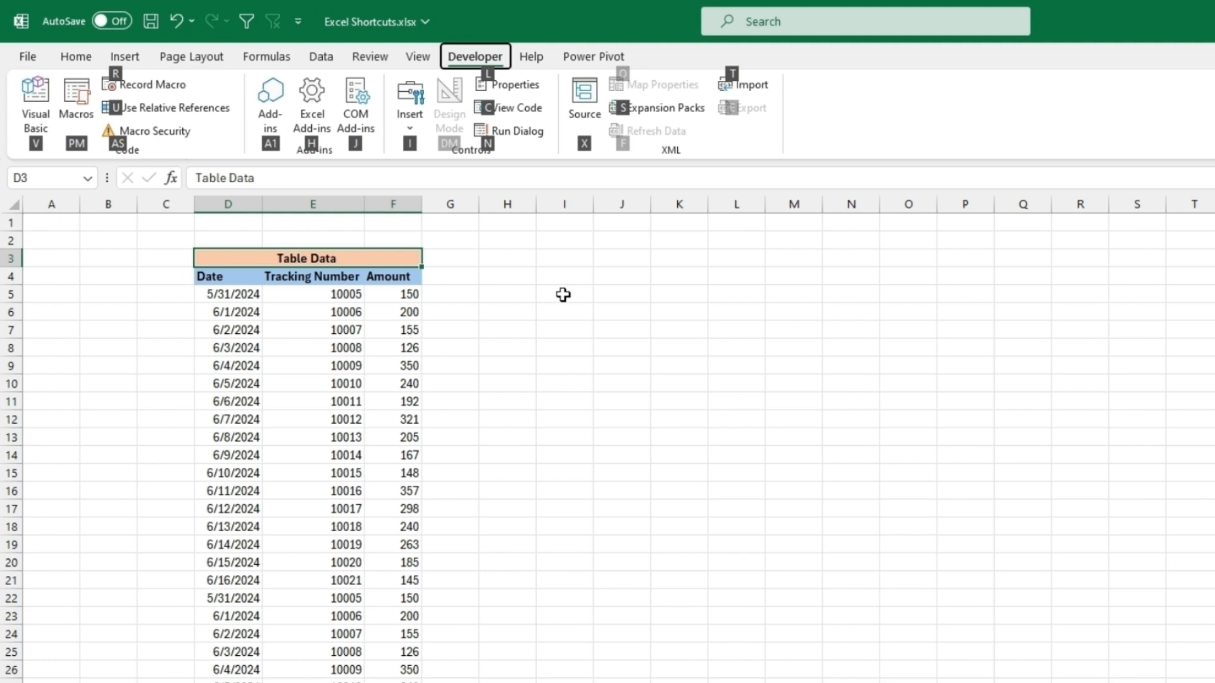
{"action": "key", "text": "u"}
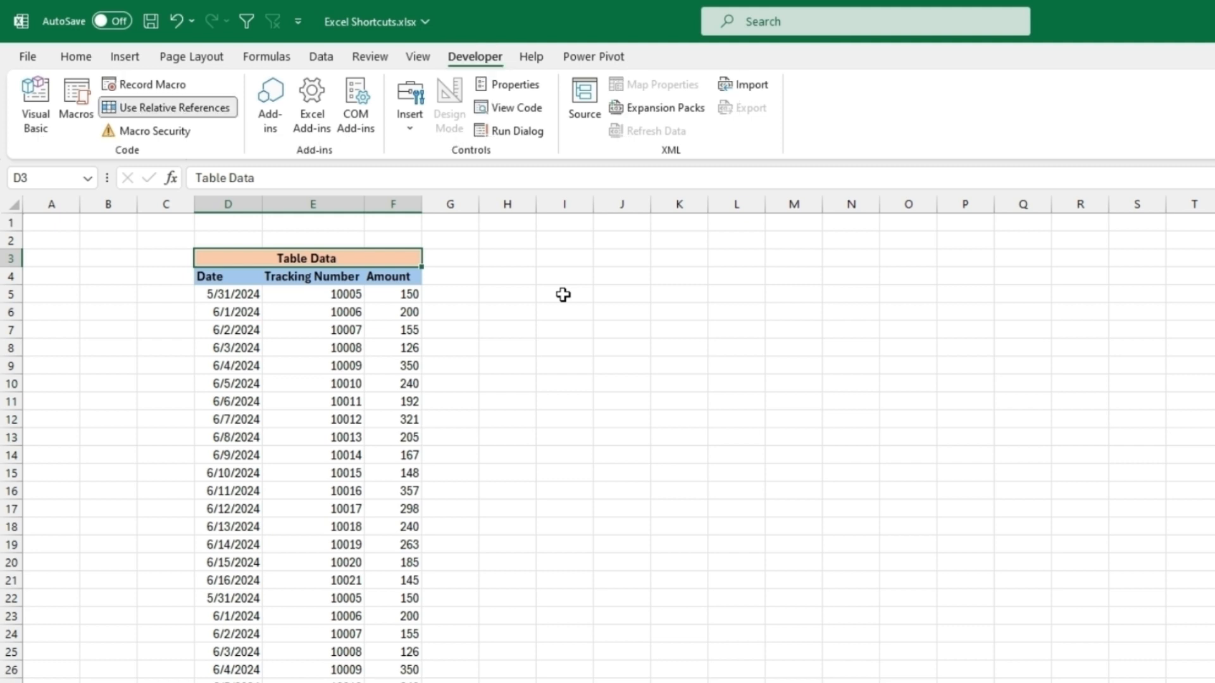
Step: Open the Record Macro settings and dismiss them without recording a macro
{"action": "key", "text": "alt"}
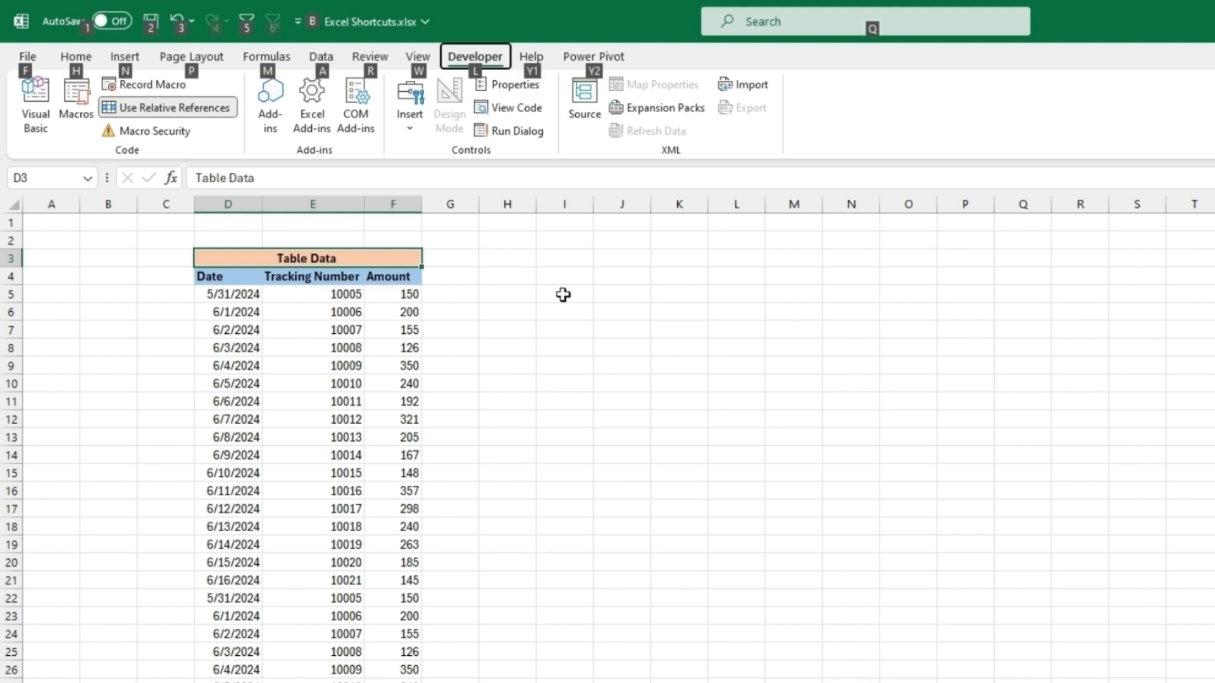
{"action": "key", "text": "l"}
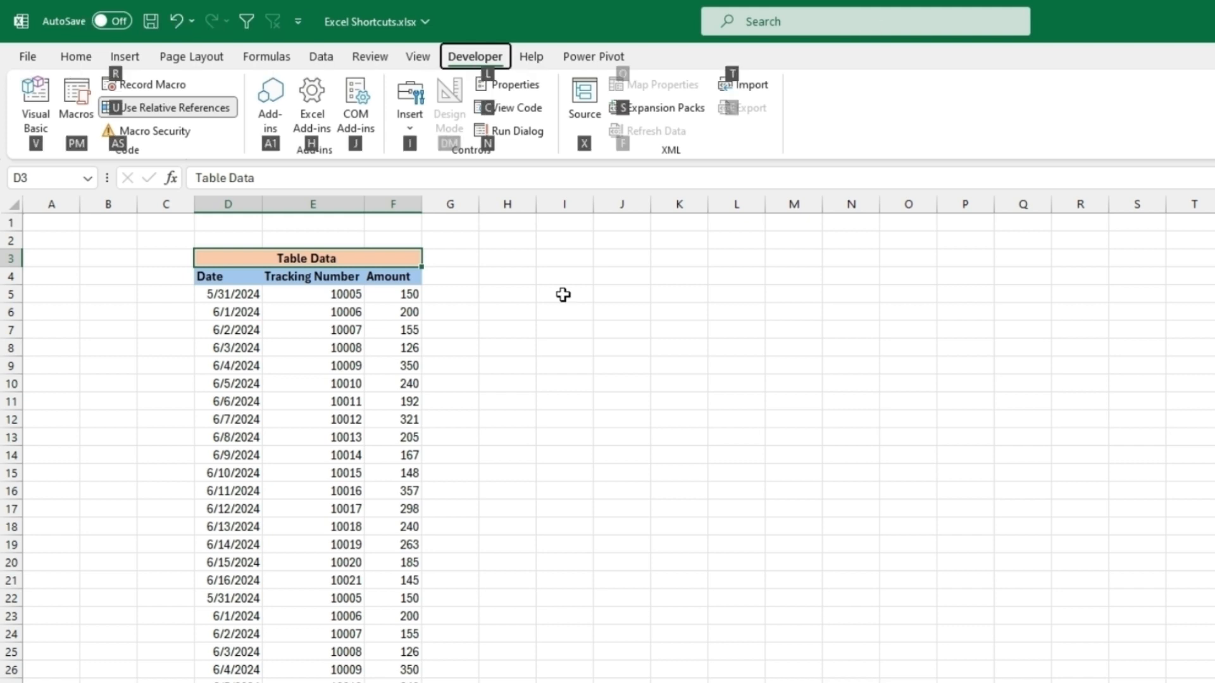
{"action": "key", "text": "r"}
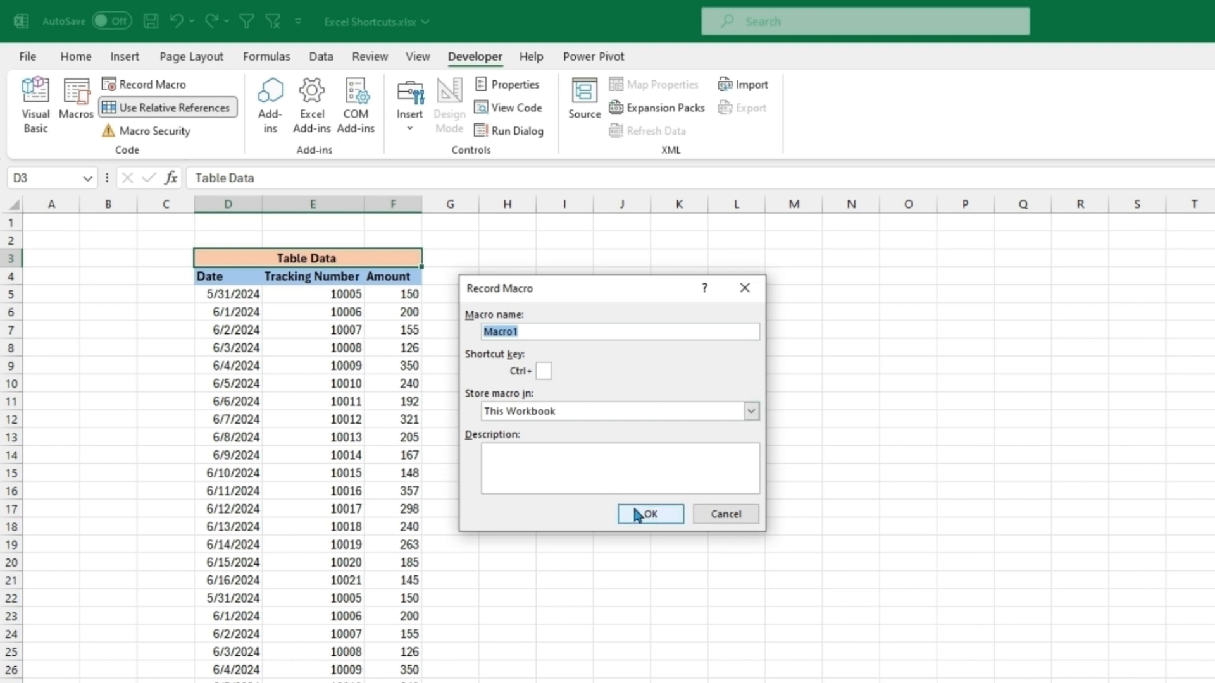
{"action": "left_click", "coordinate": [742, 291]}
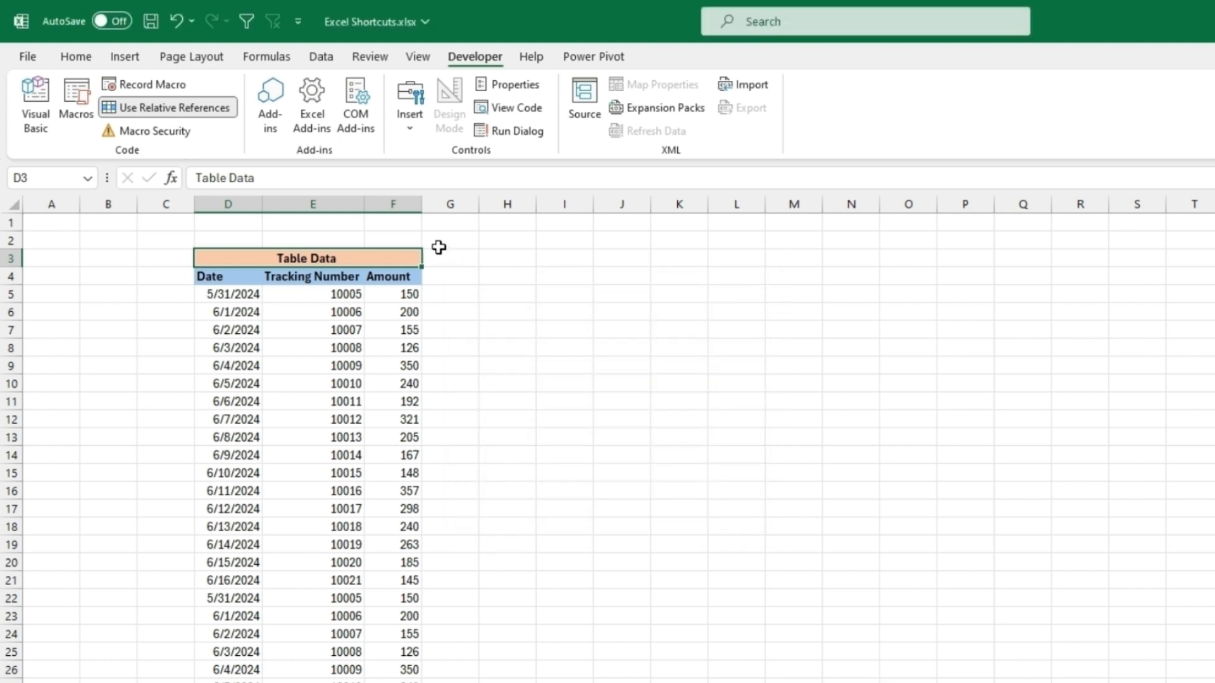
Step: Show the Sheet1 code window in the Visual Basic editor and return to the worksheet
{"action": "key", "text": "alt"}
{"action": "key", "text": "l"}
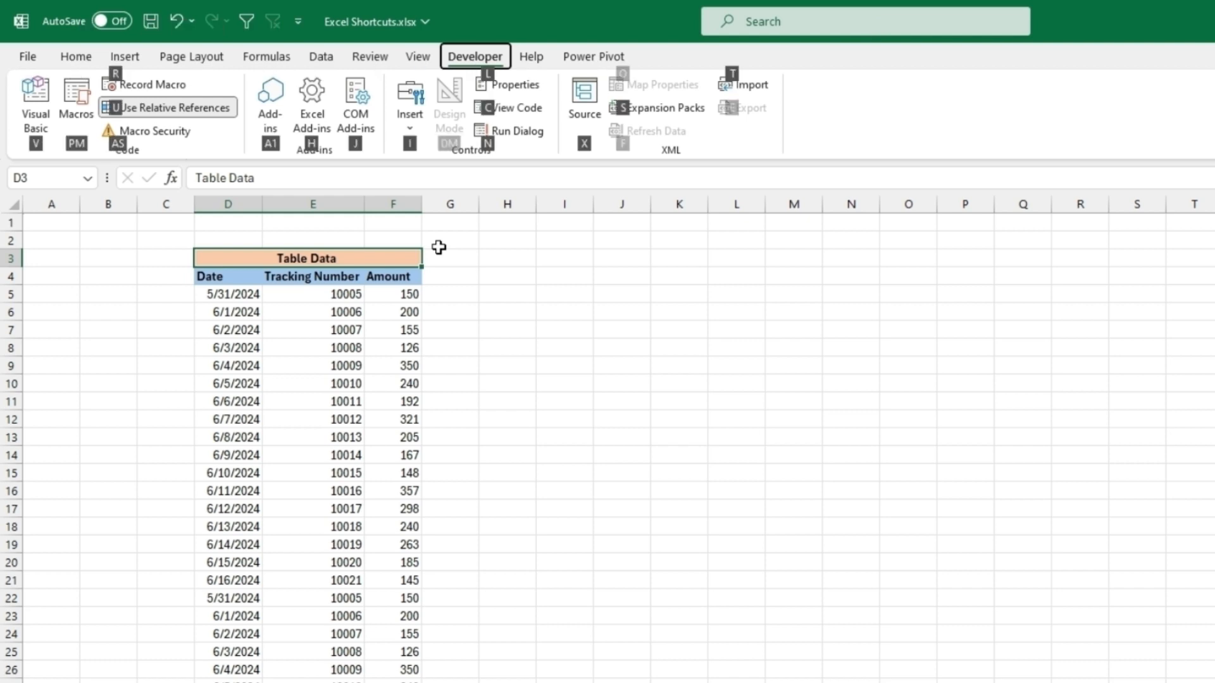
{"action": "key", "text": "v"}
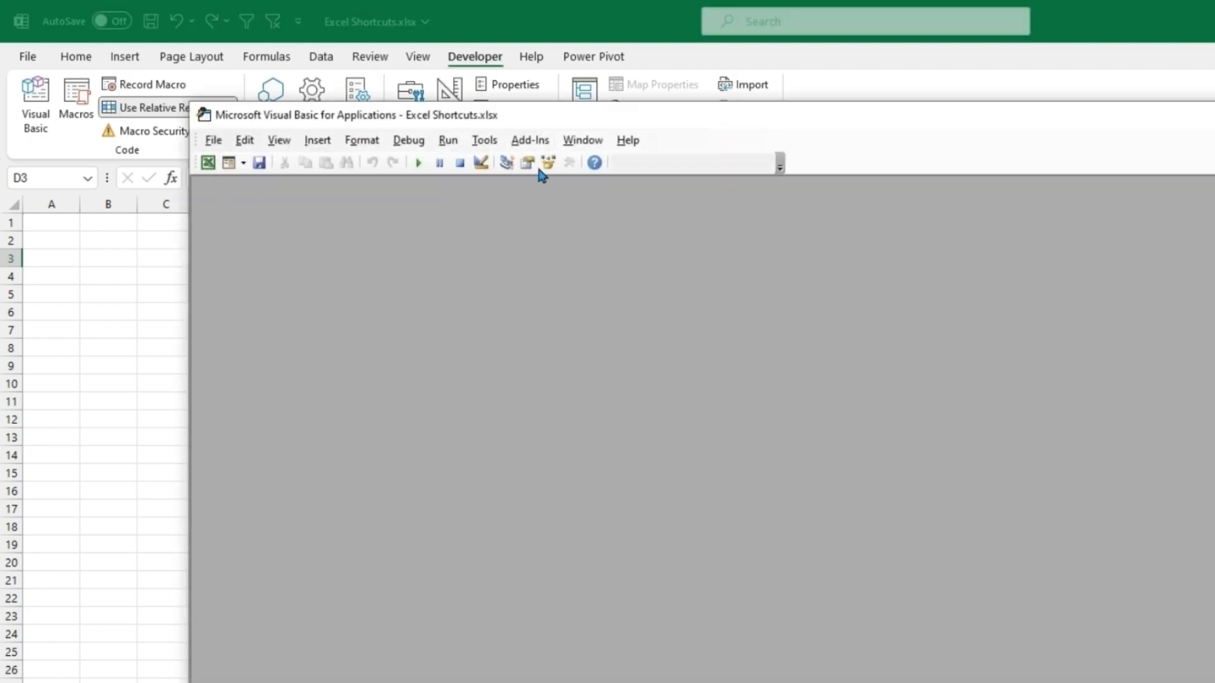
{"action": "left_click", "coordinate": [279, 142]}
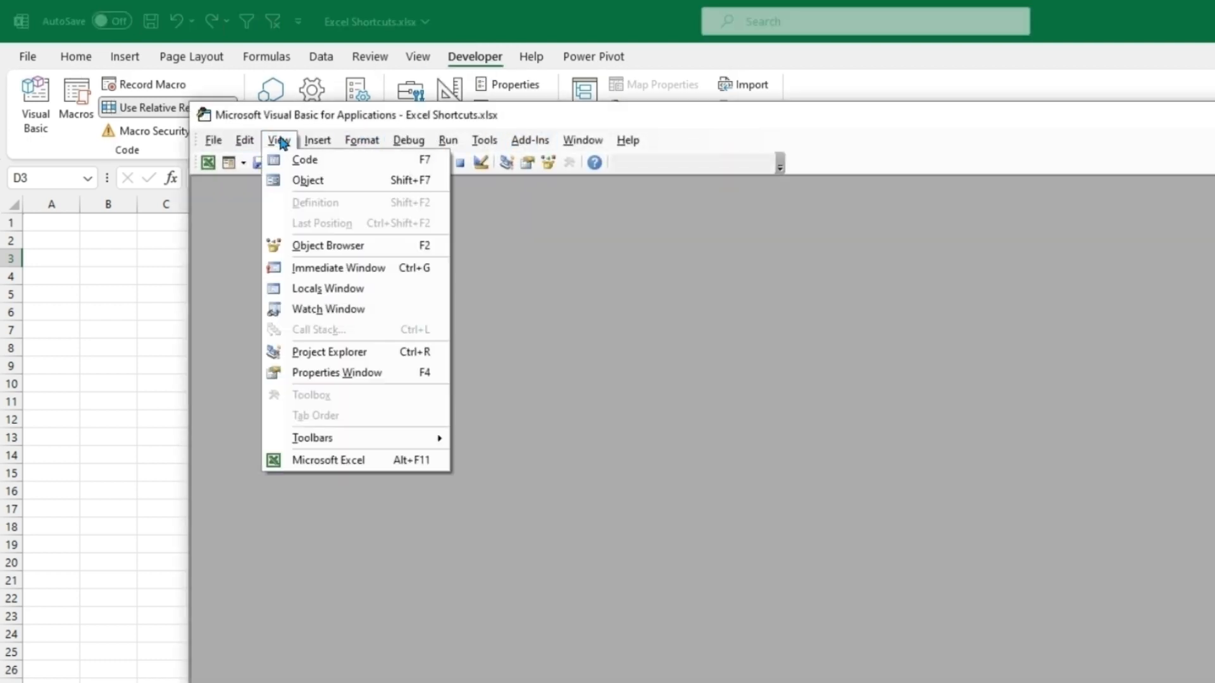
{"action": "left_click", "coordinate": [281, 142]}
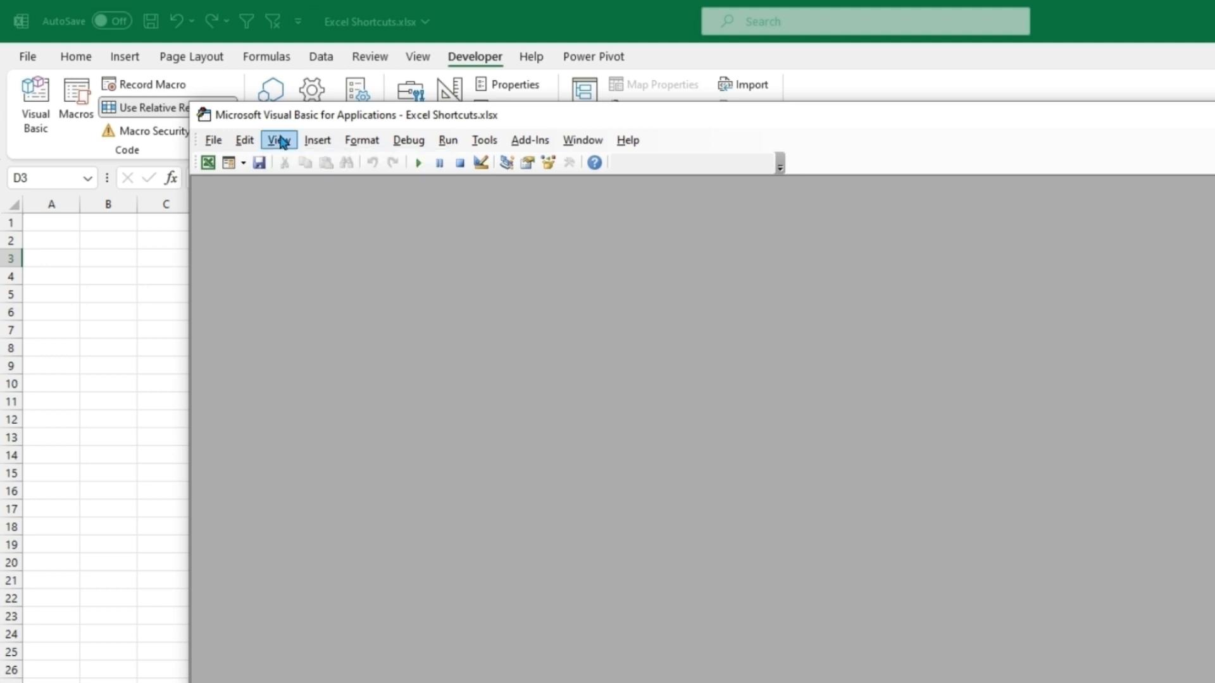
{"action": "key", "text": "F7"}
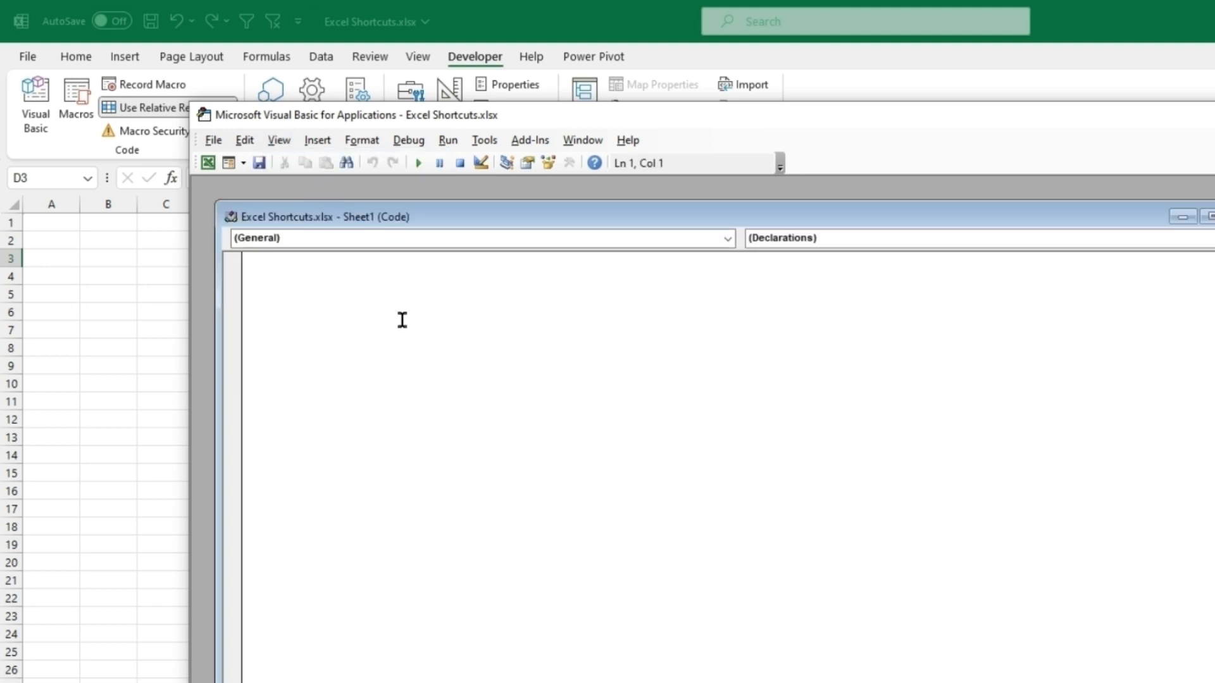
{"action": "key", "text": "alt+F11"}
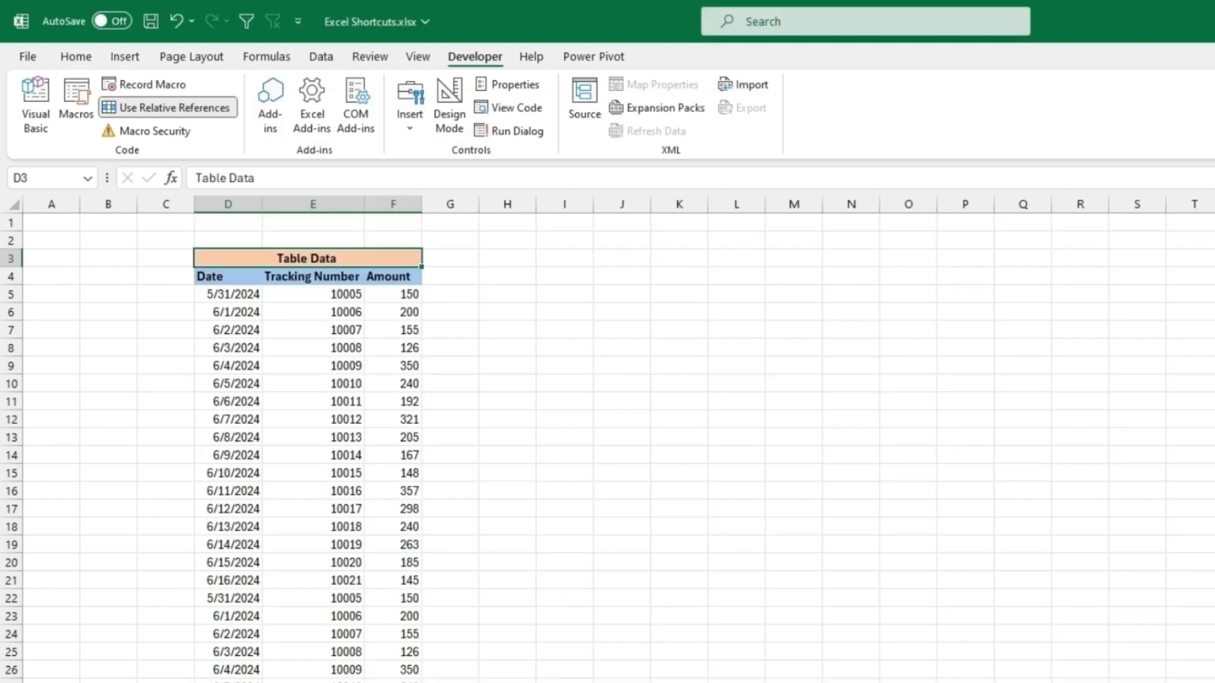